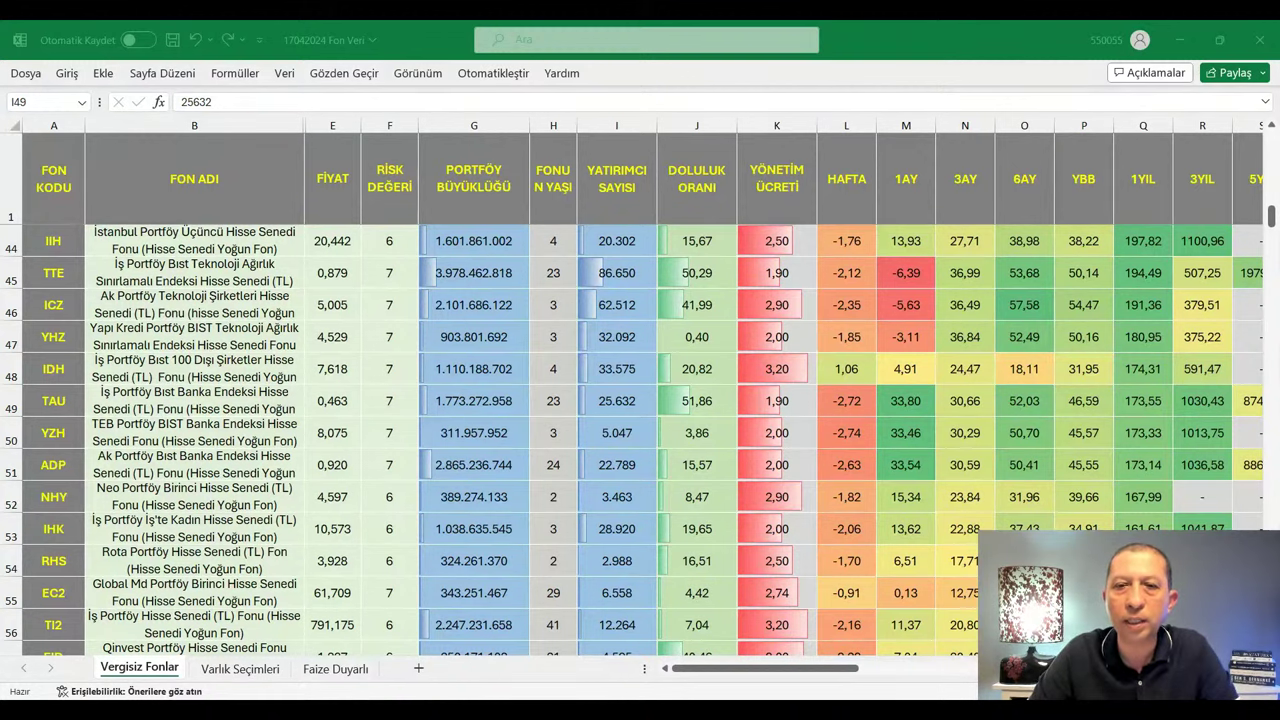
Step: Review the IIH fund's row 44 against the TAU and ADP bank index funds
key("alt+Tab")
left_click(229, 405)
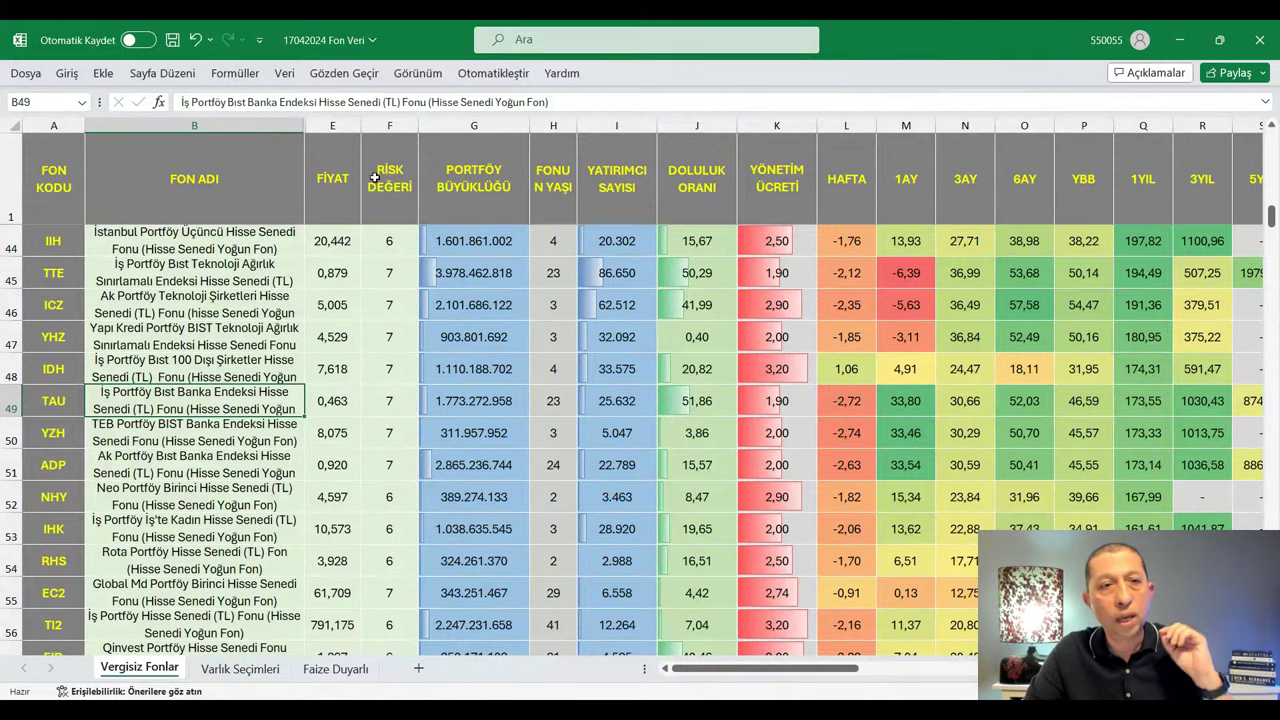
left_click(11, 240)
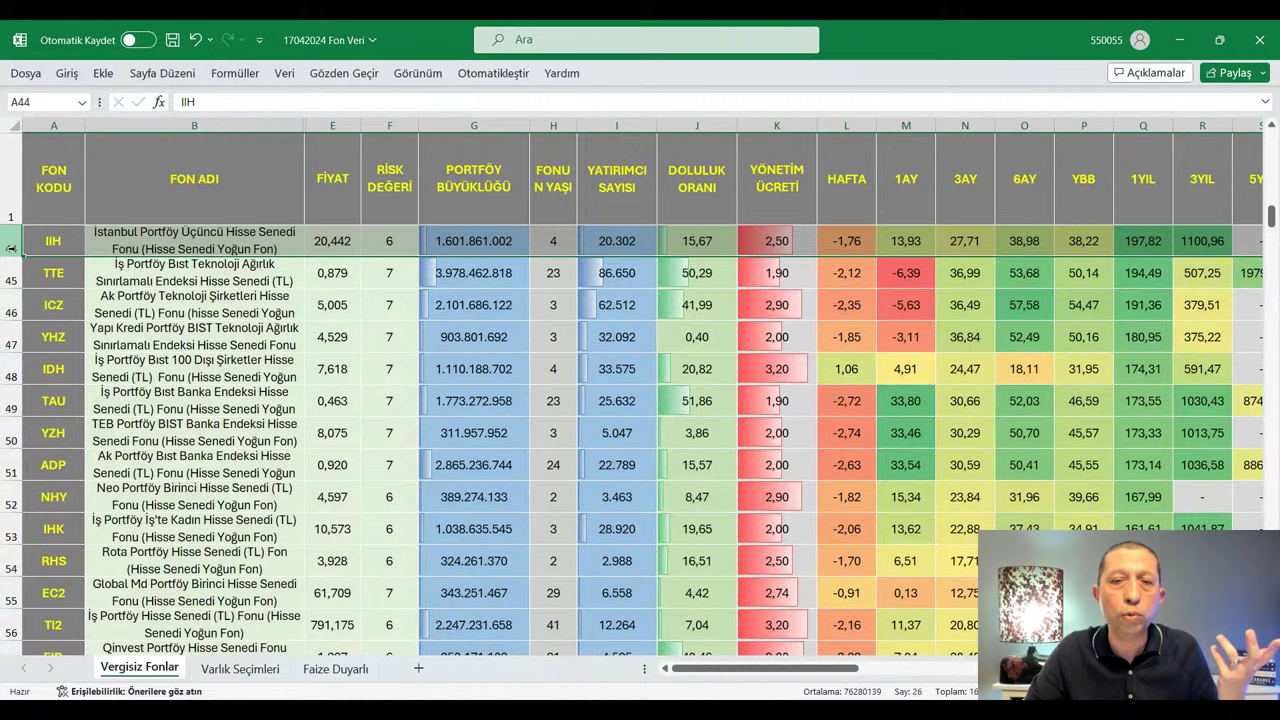
left_click(231, 413)
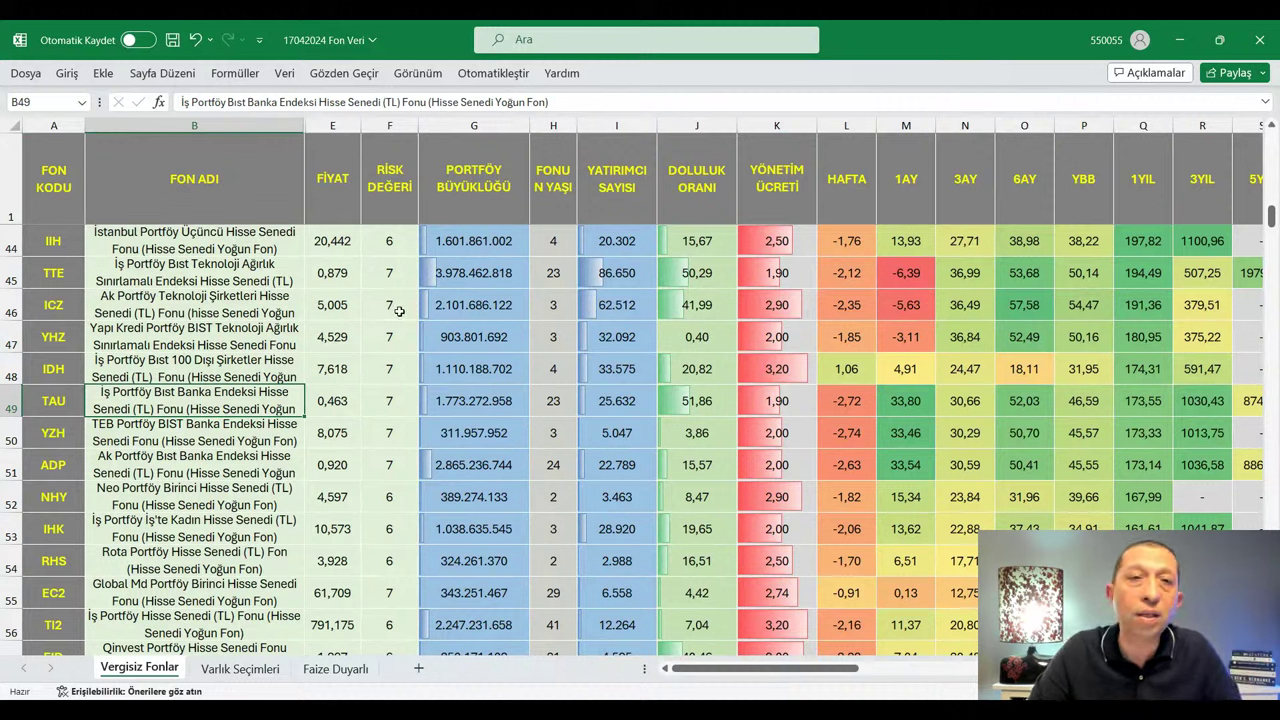
left_click(8, 245)
left_click(231, 455)
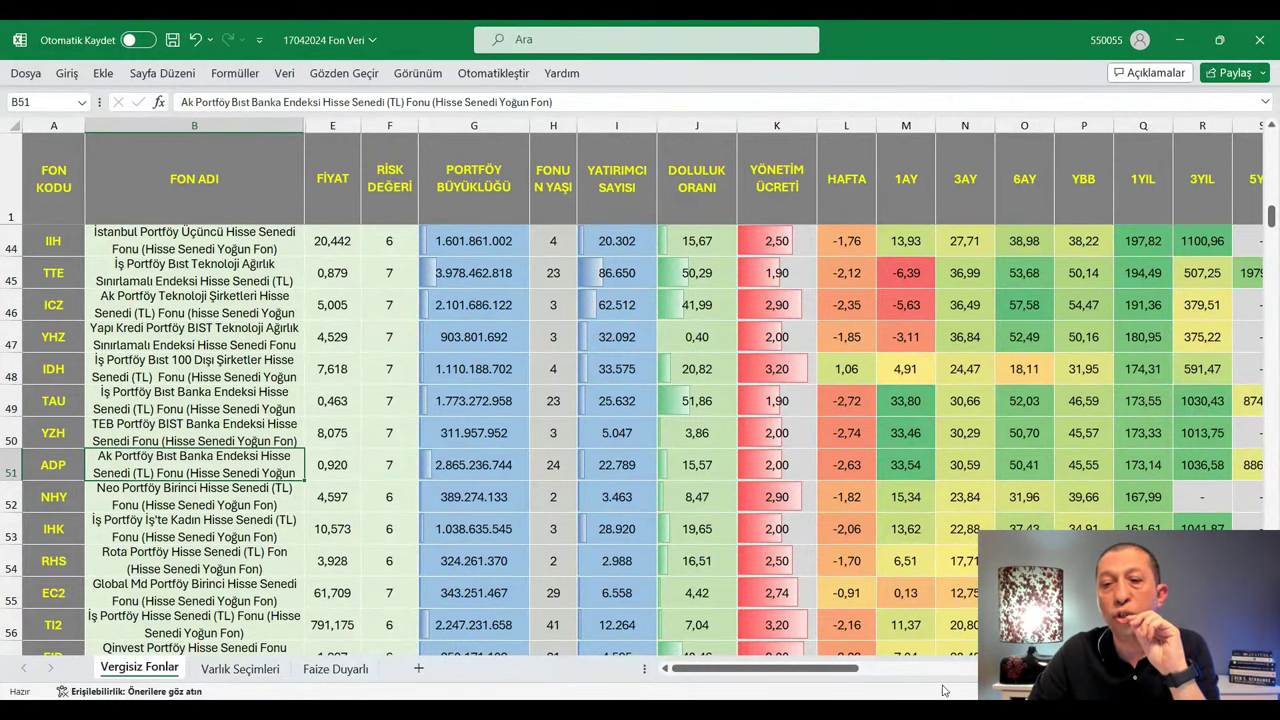
mouse_move(843, 675)
left_mouse_down()
mouse_move(919, 677)
mouse_move(845, 680)
left_mouse_up()
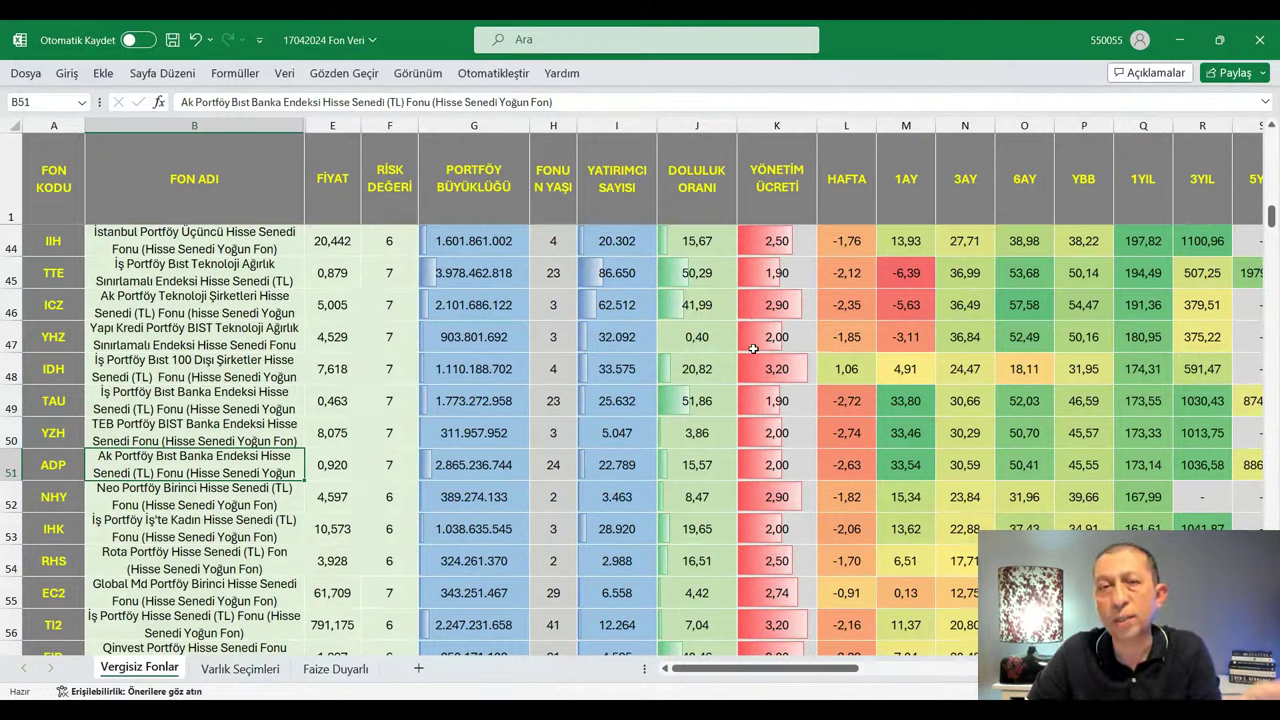
left_click(12, 243)
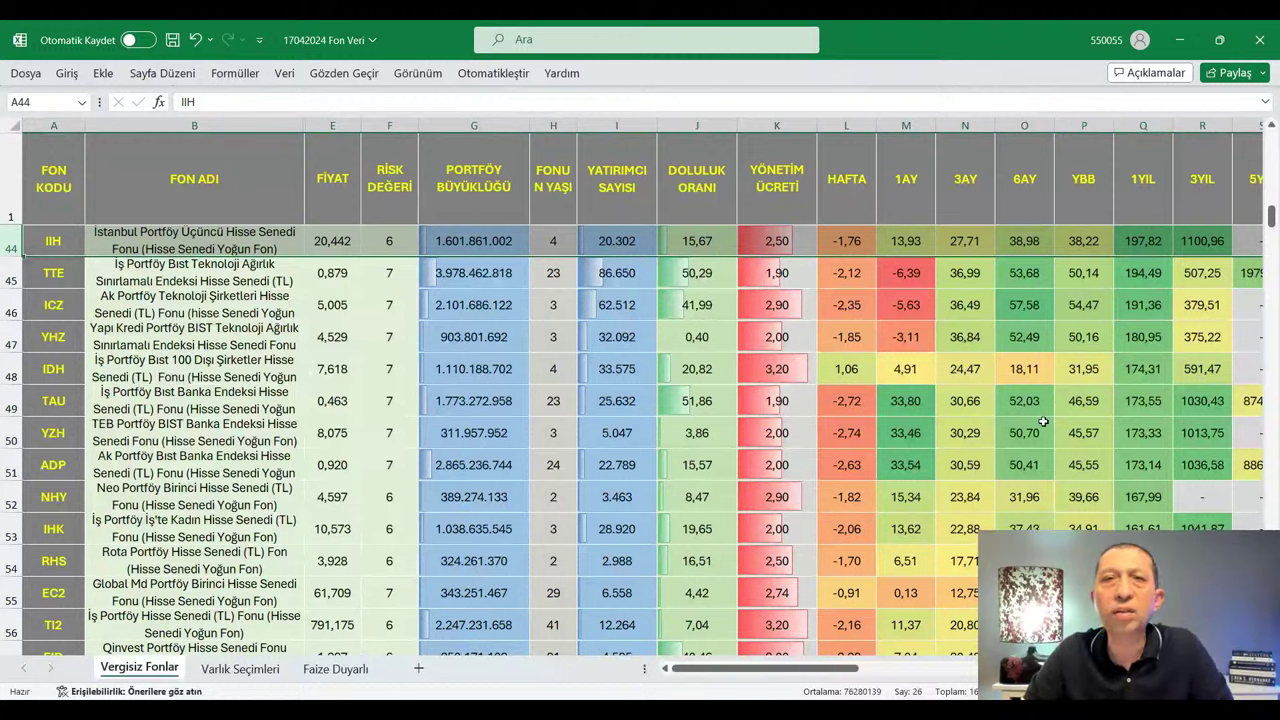
left_click(1099, 443)
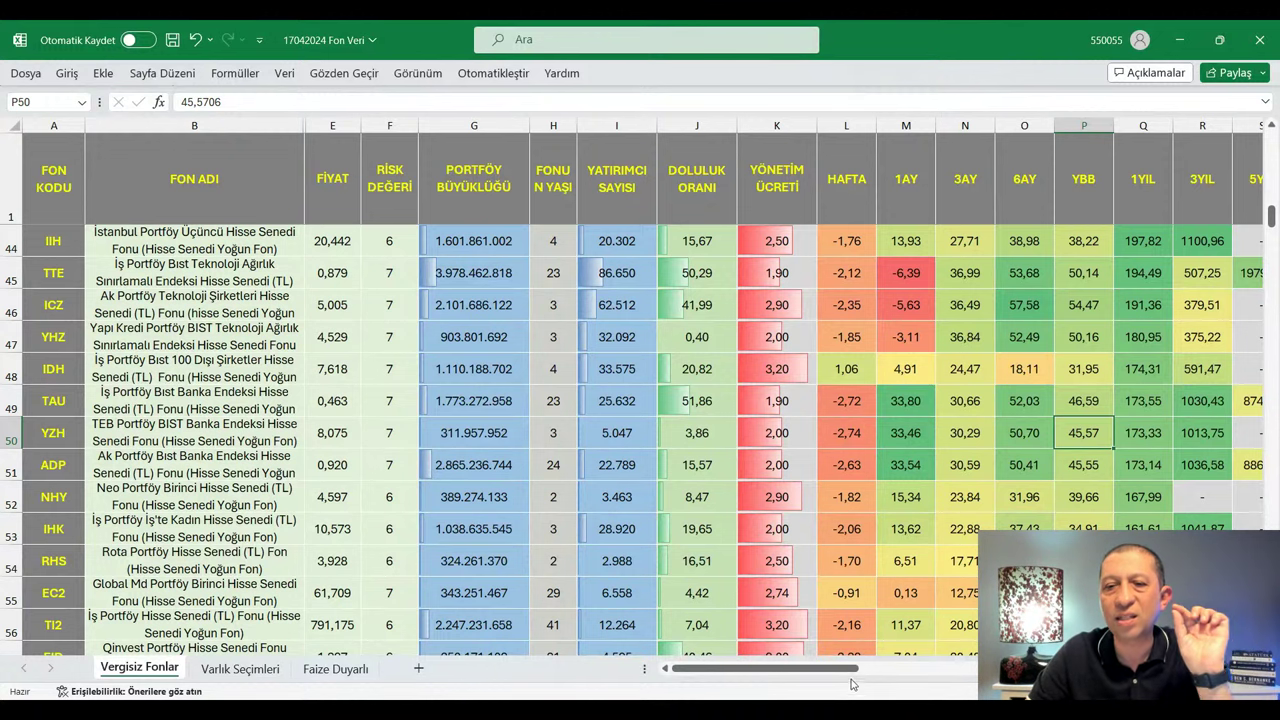
Step: Examine the IIH fund's risk figures, highlighting its row and the AŞAĞI YÖNLÜ RİSK and MAKSİMUM KAYIP columns
left_click_drag(848, 677, 856, 677)
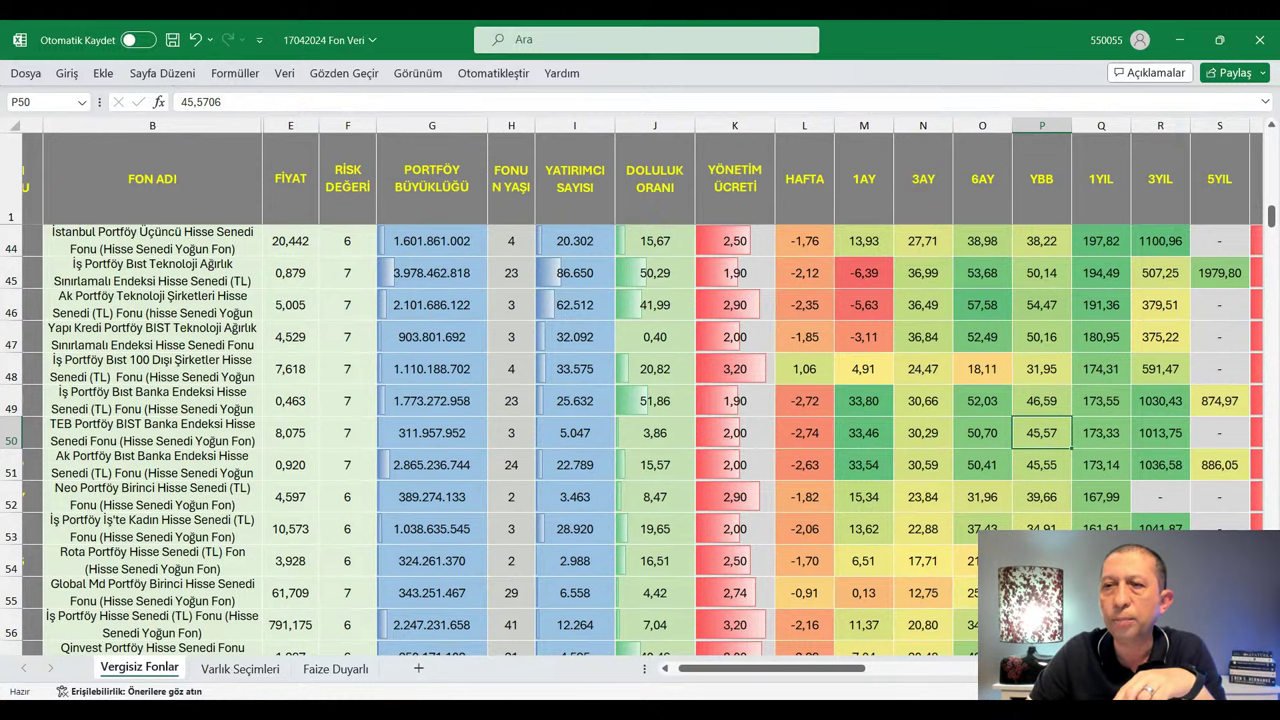
scroll(640, 400, "right", 10)
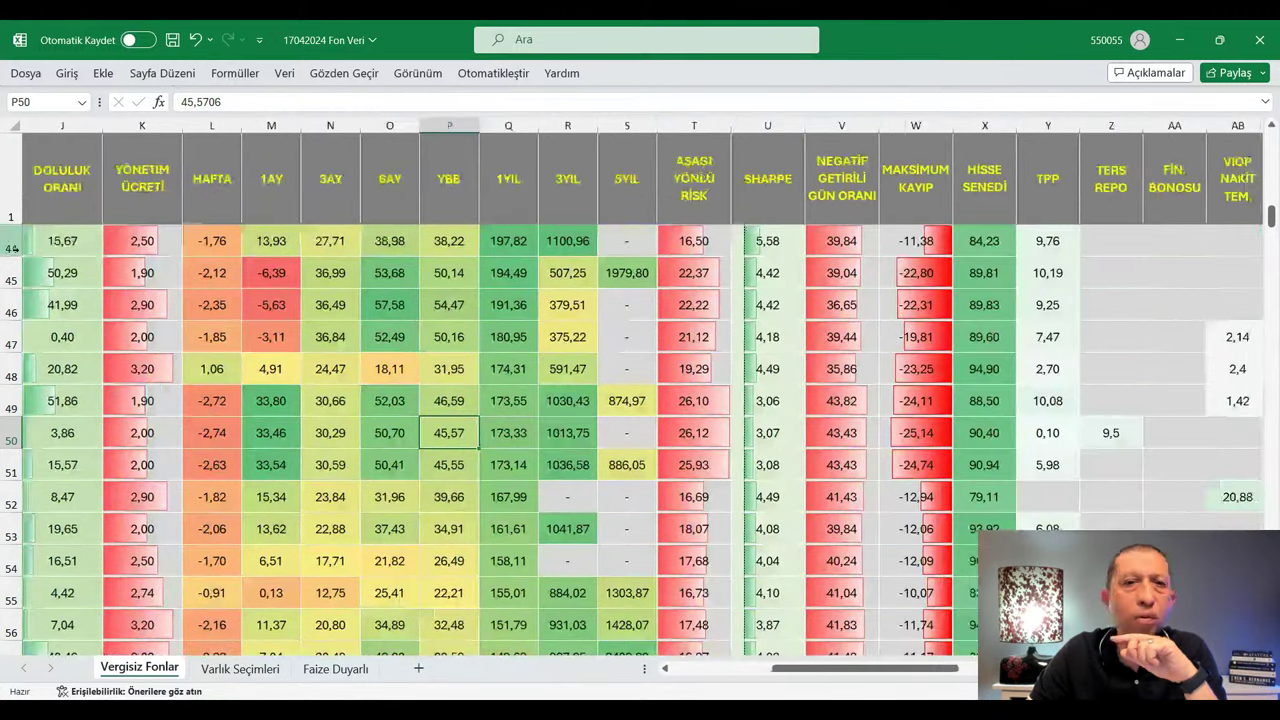
left_click(13, 248)
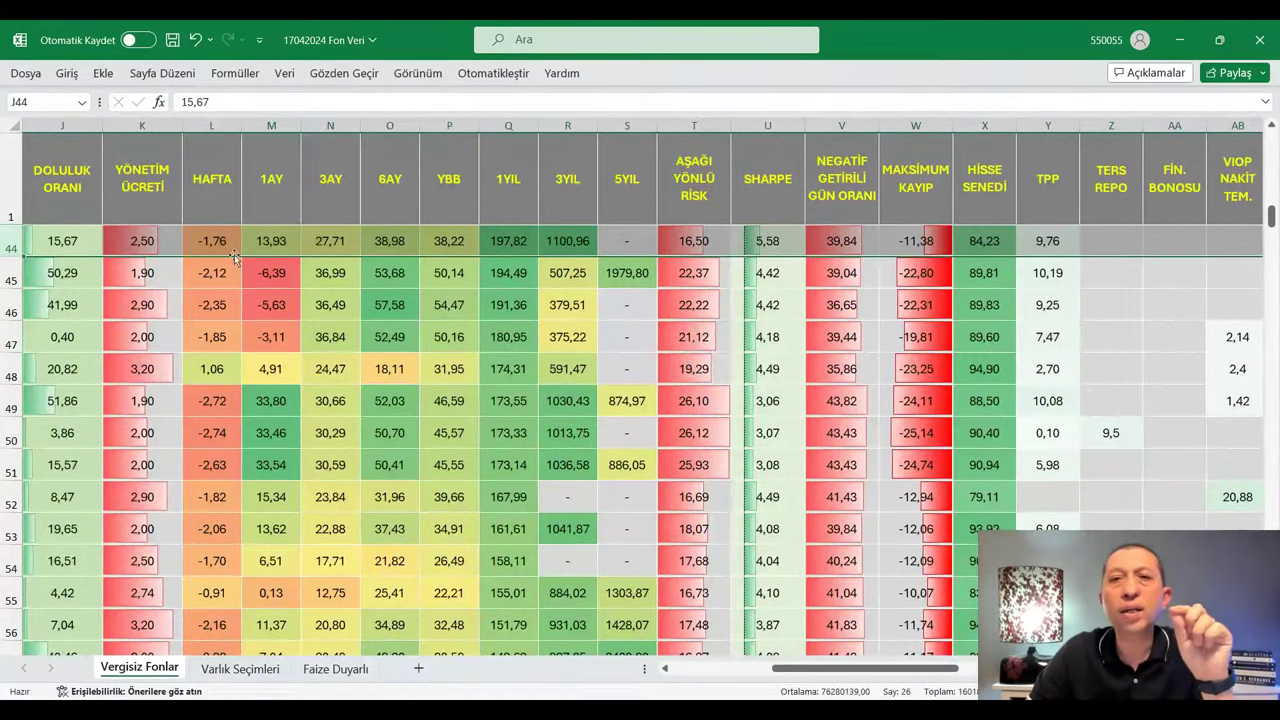
left_click(694, 128)
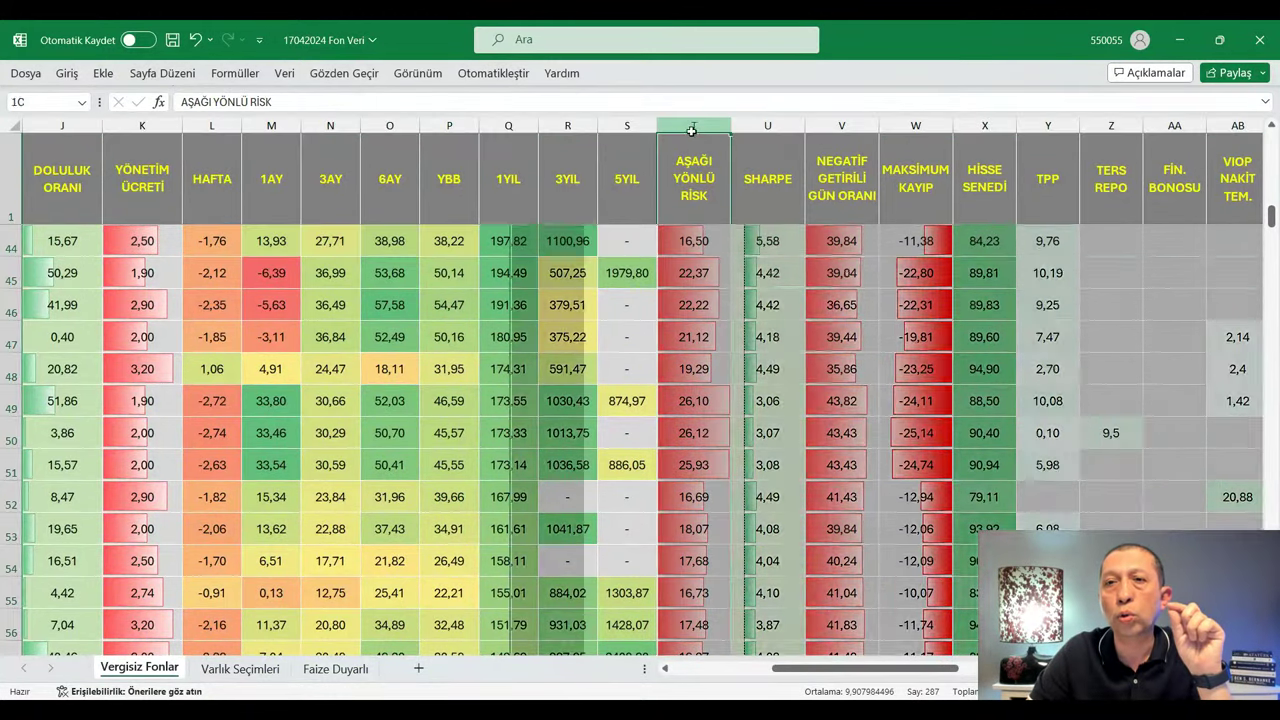
left_click(929, 130)
left_click(767, 497)
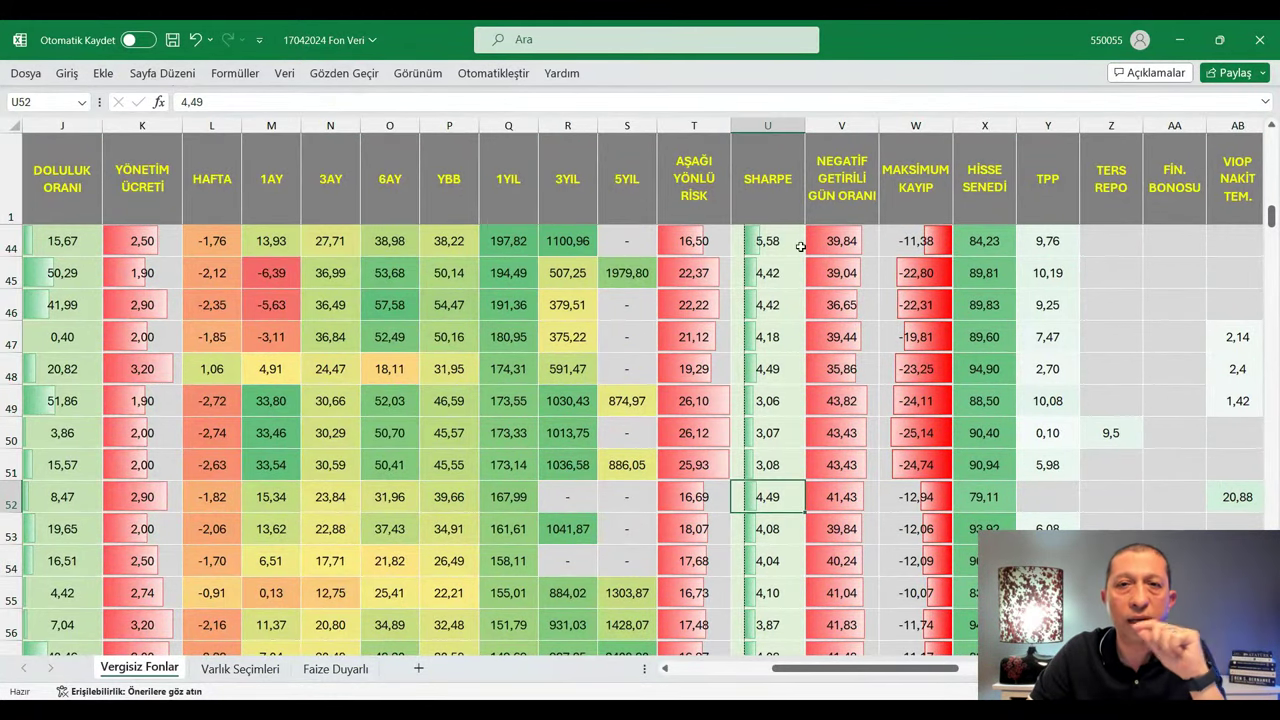
left_click(711, 350)
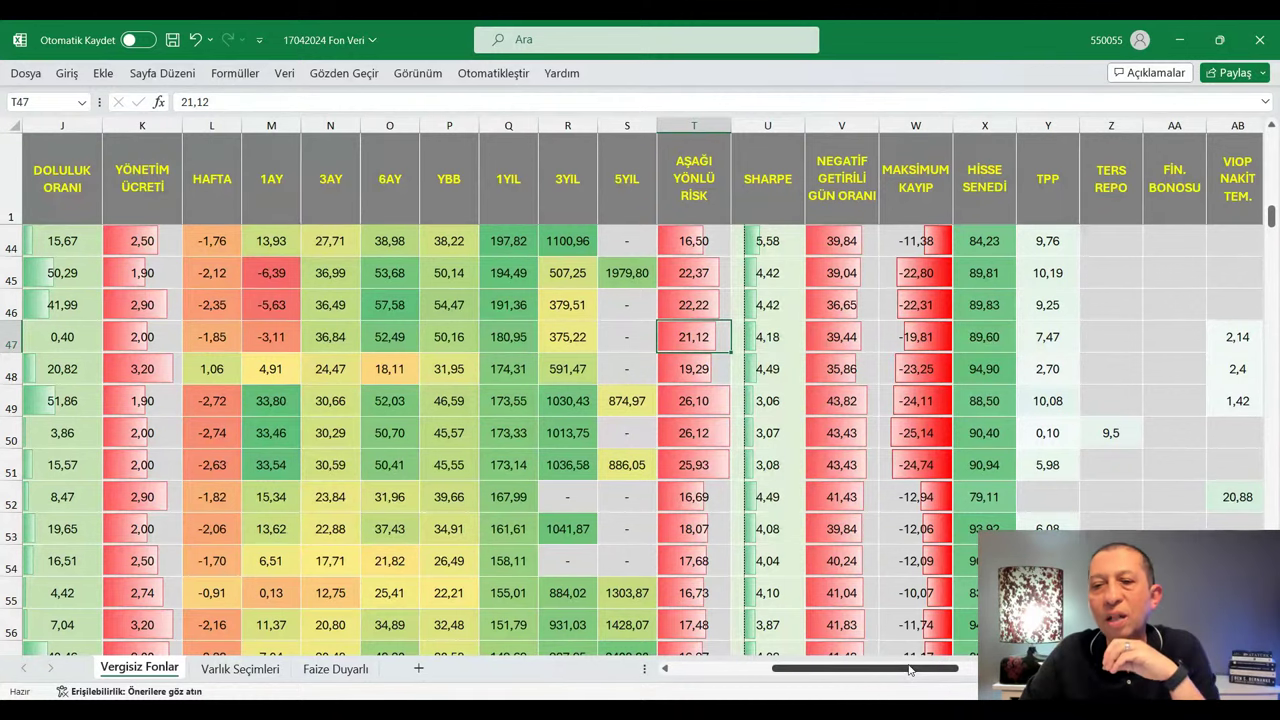
Step: Inspect the IIH fund's asset allocation, highlighting its HİSSE SENEDİ and TPP cells in row 44
left_click_drag(910, 674, 986, 686)
left_click(484, 240)
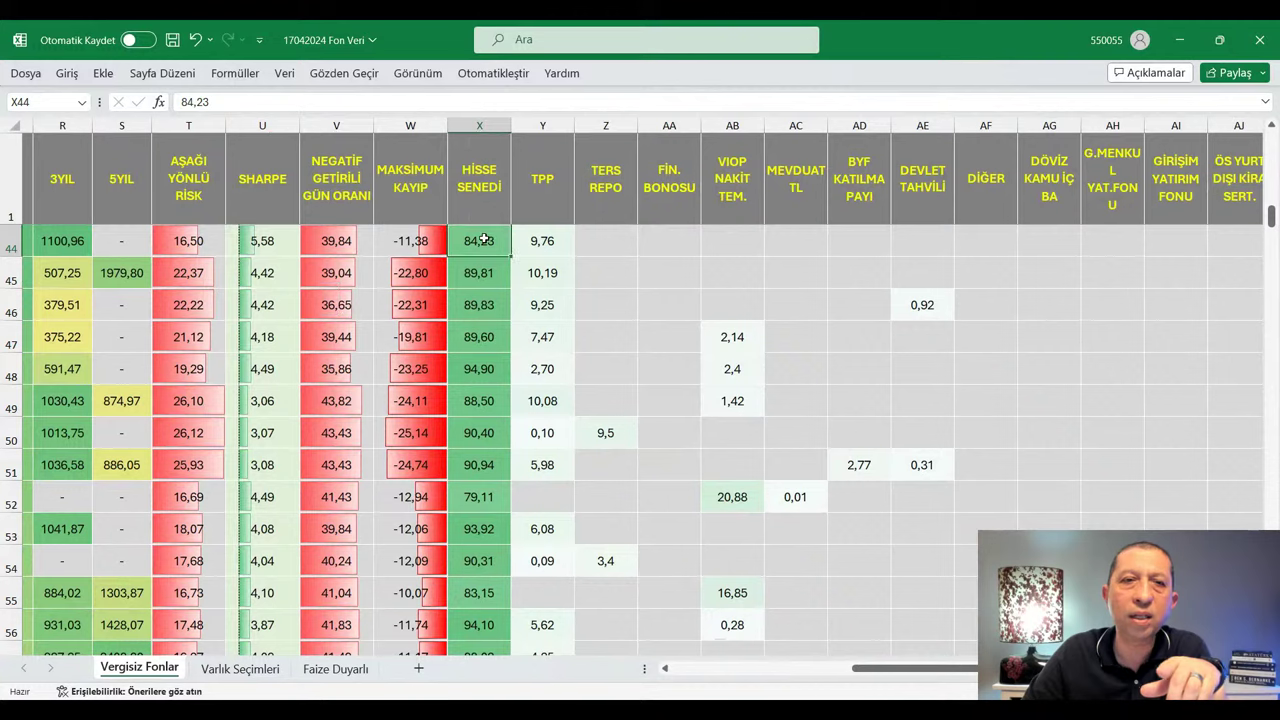
left_click(11, 242)
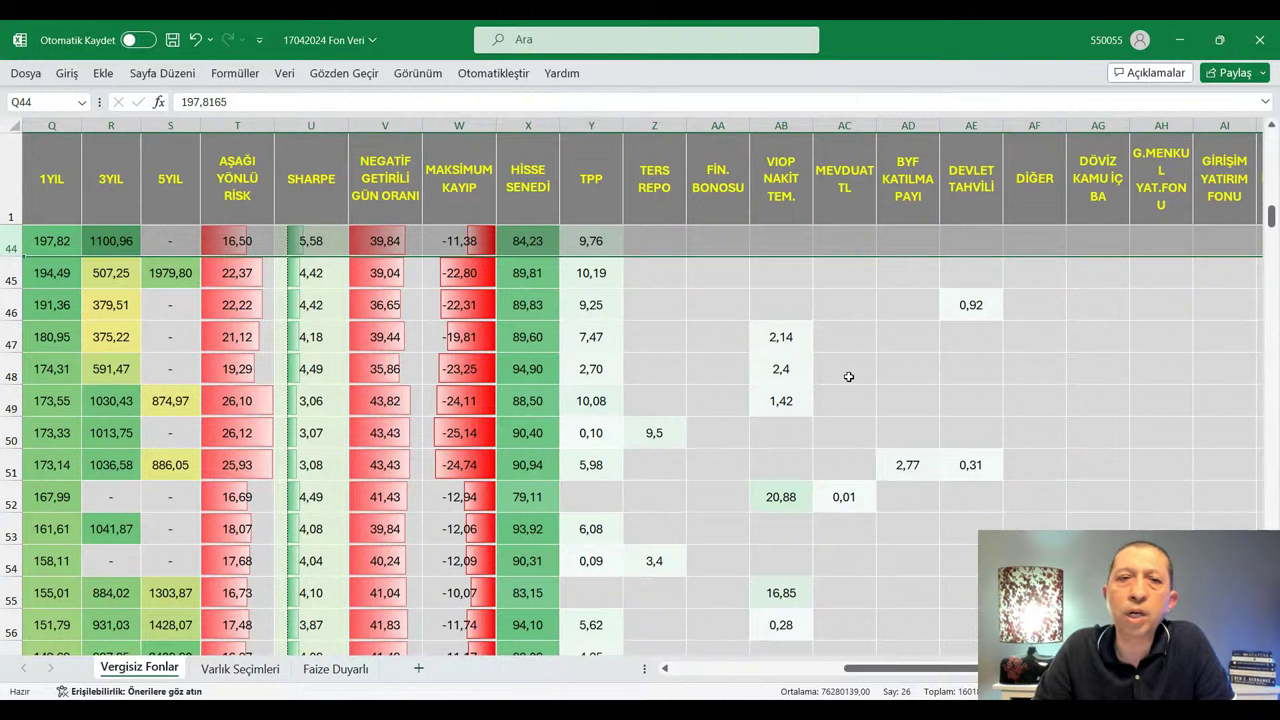
left_click(697, 309)
left_click_drag(530, 244, 569, 249)
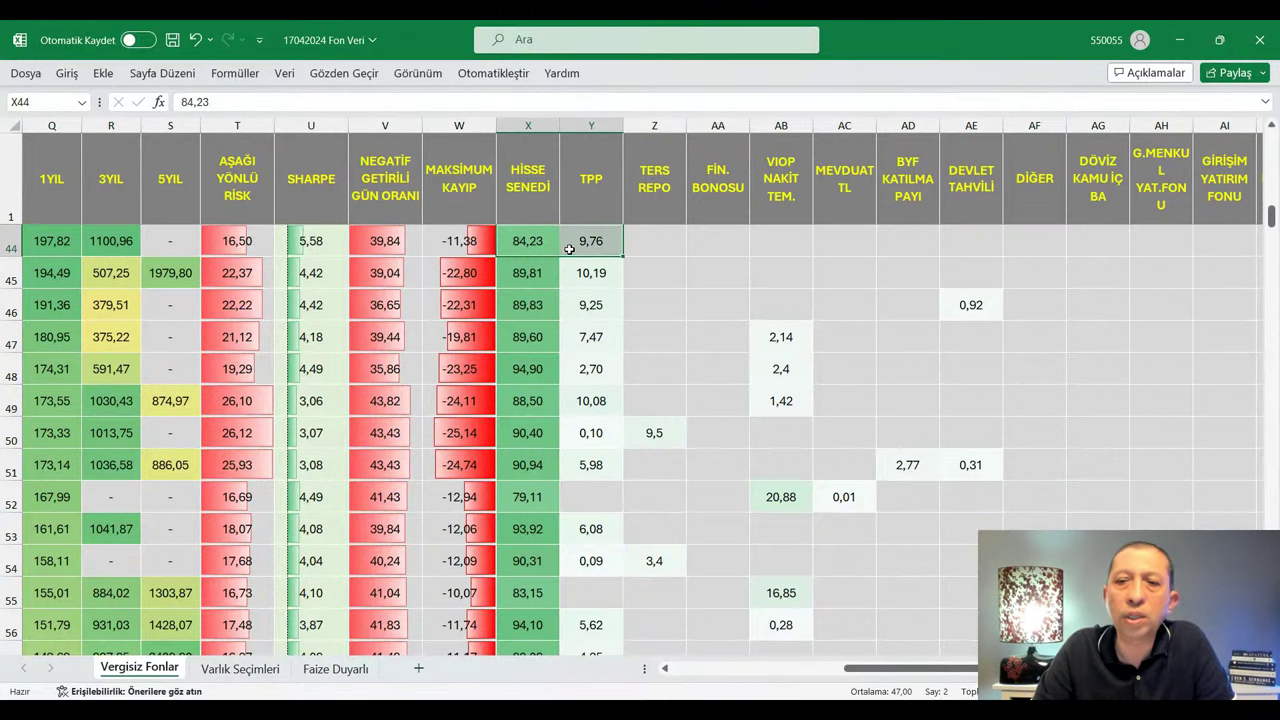
left_click(1080, 437)
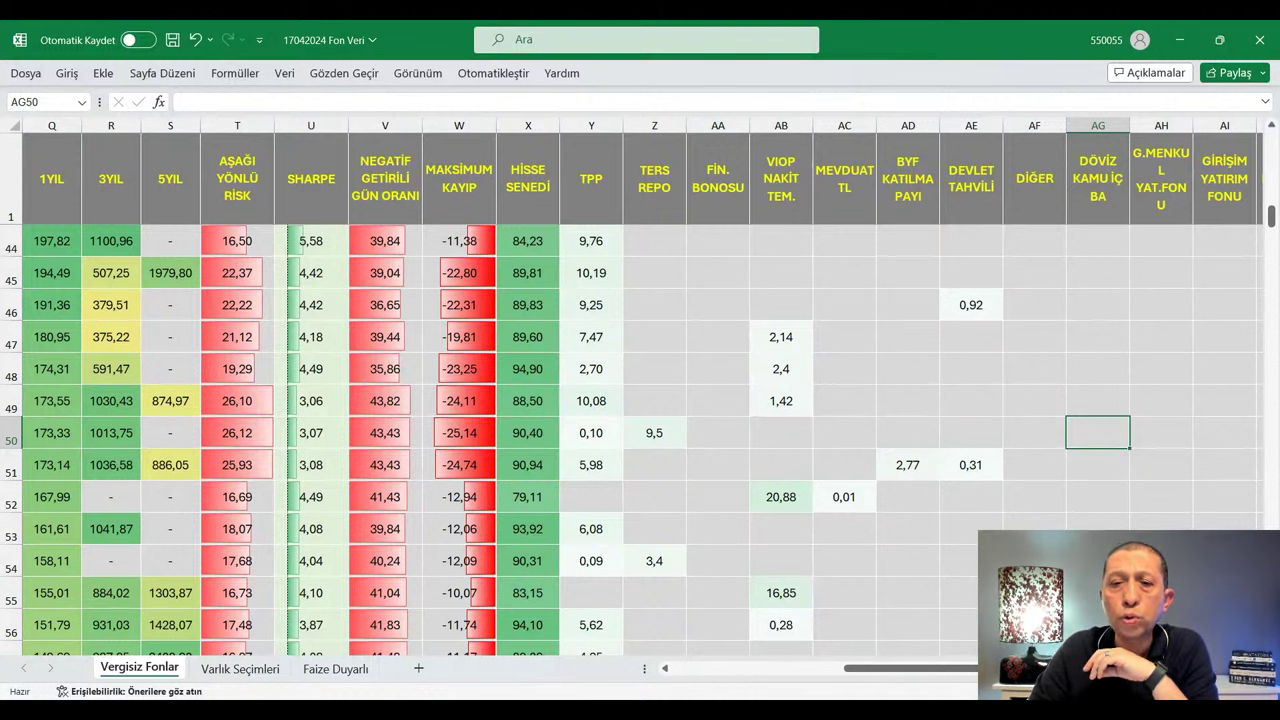
key("alt+Tab")
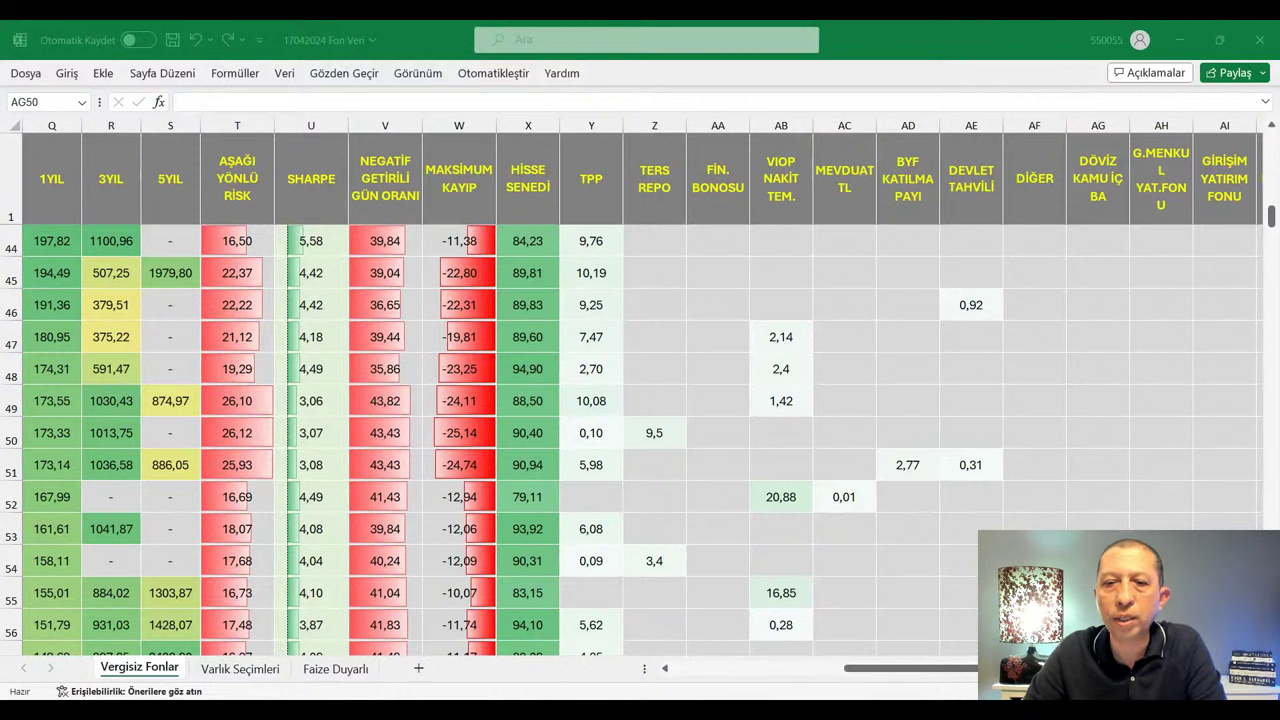
key("alt+Tab")
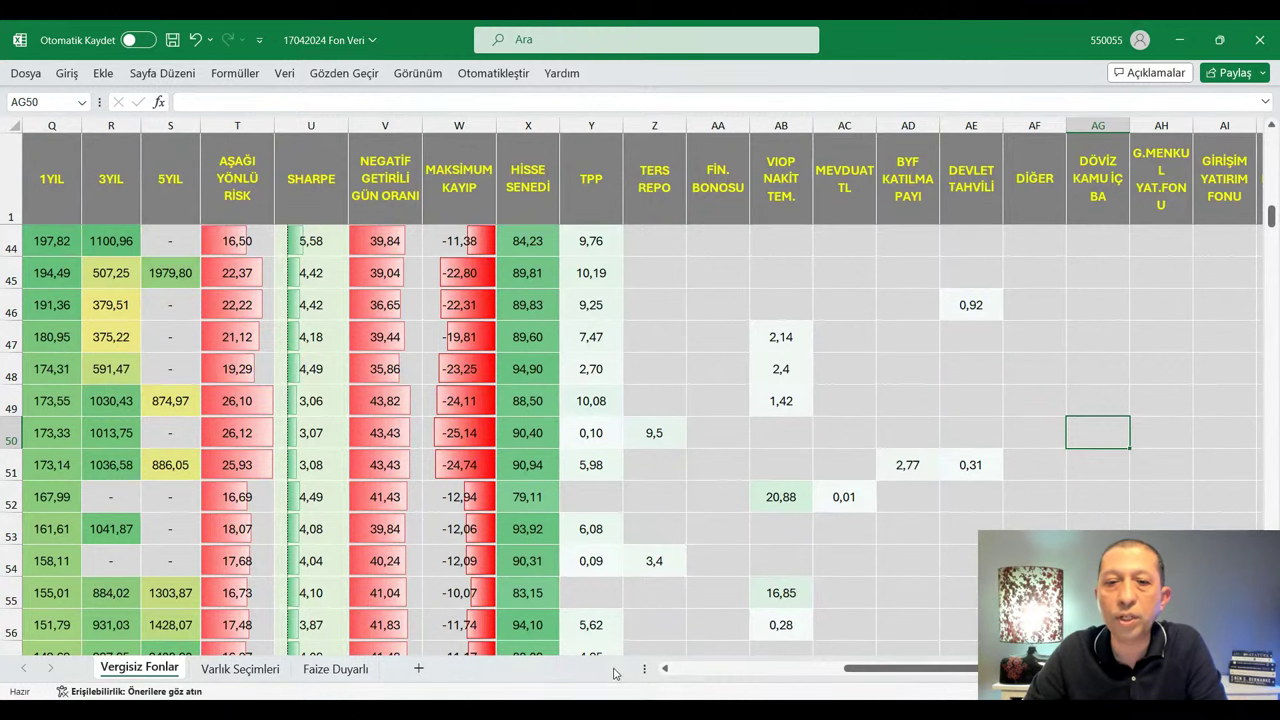
key("alt+Tab")
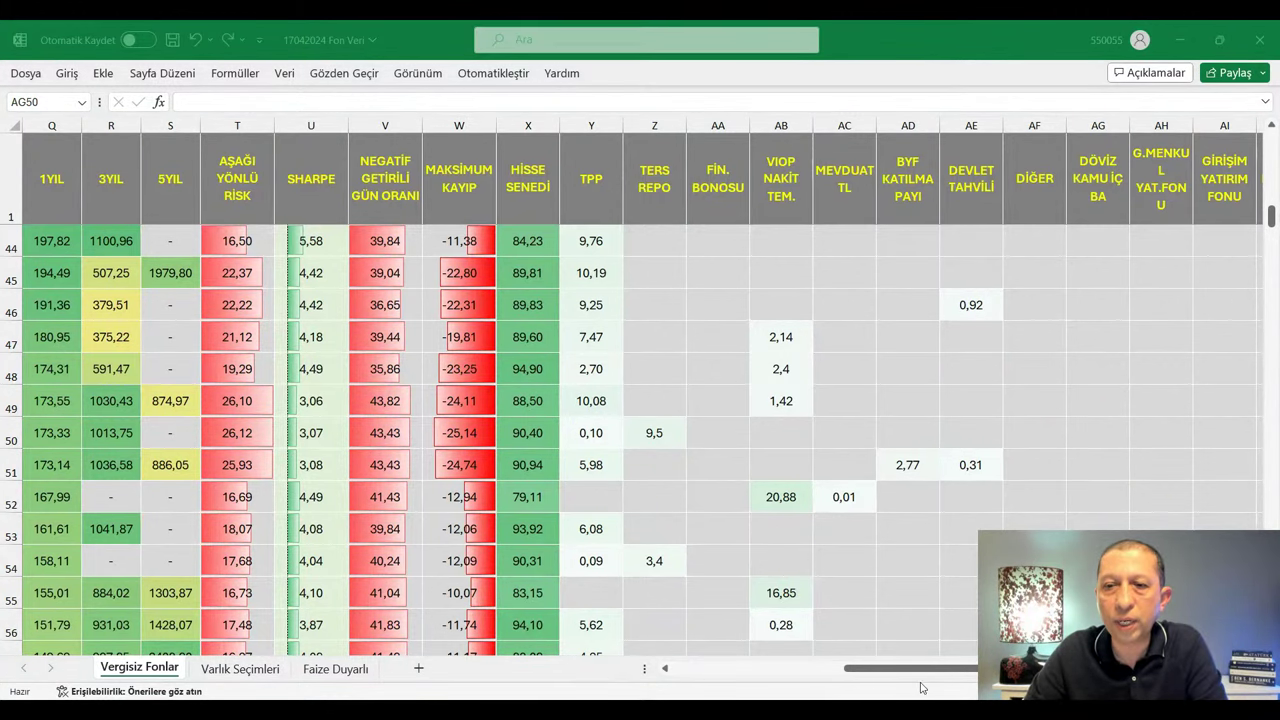
key("alt+Tab")
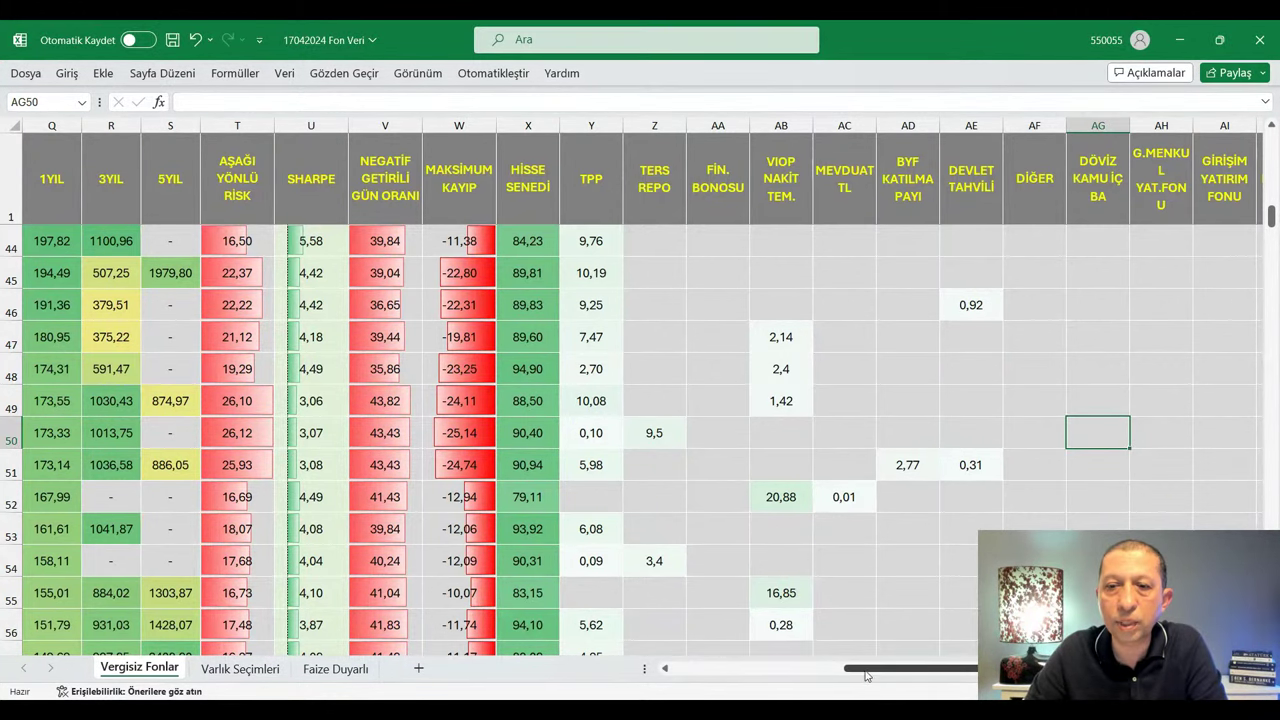
Step: Examine the RİSK DEĞERİ column across the fund list, including the IRF fund's value in row 67
left_click_drag(866, 676, 695, 676)
left_click(640, 472)
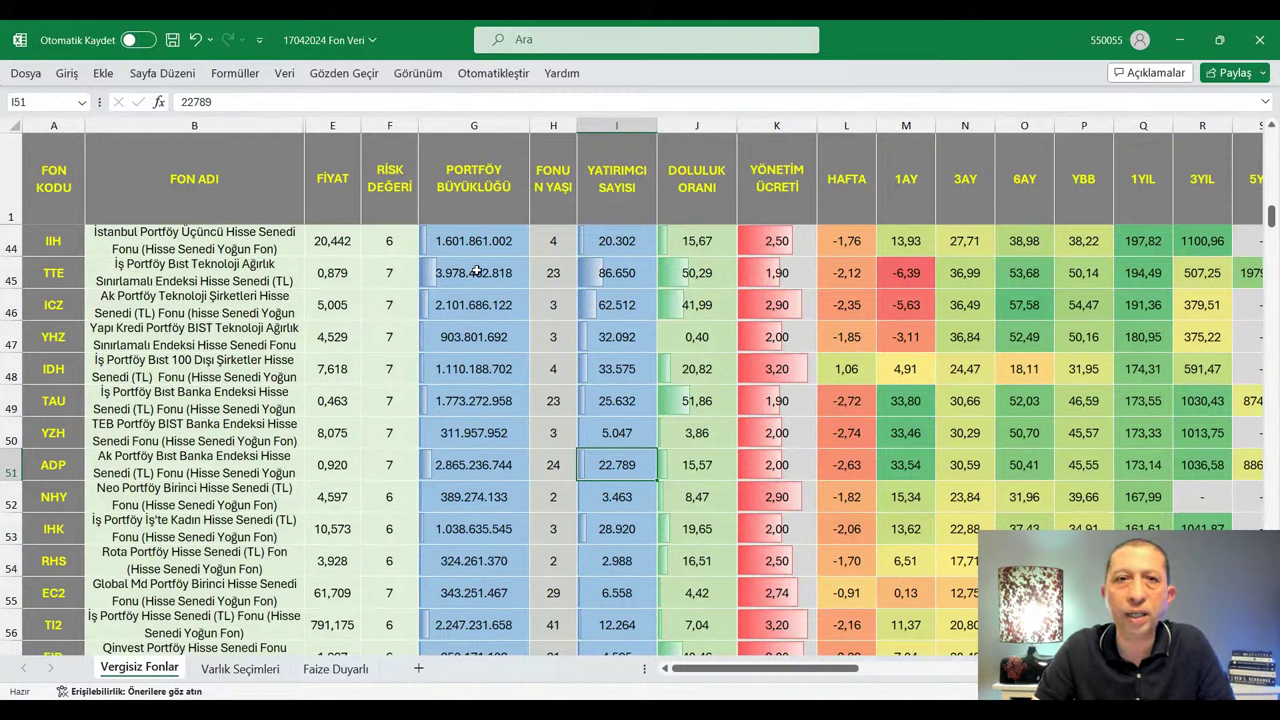
left_click(391, 119)
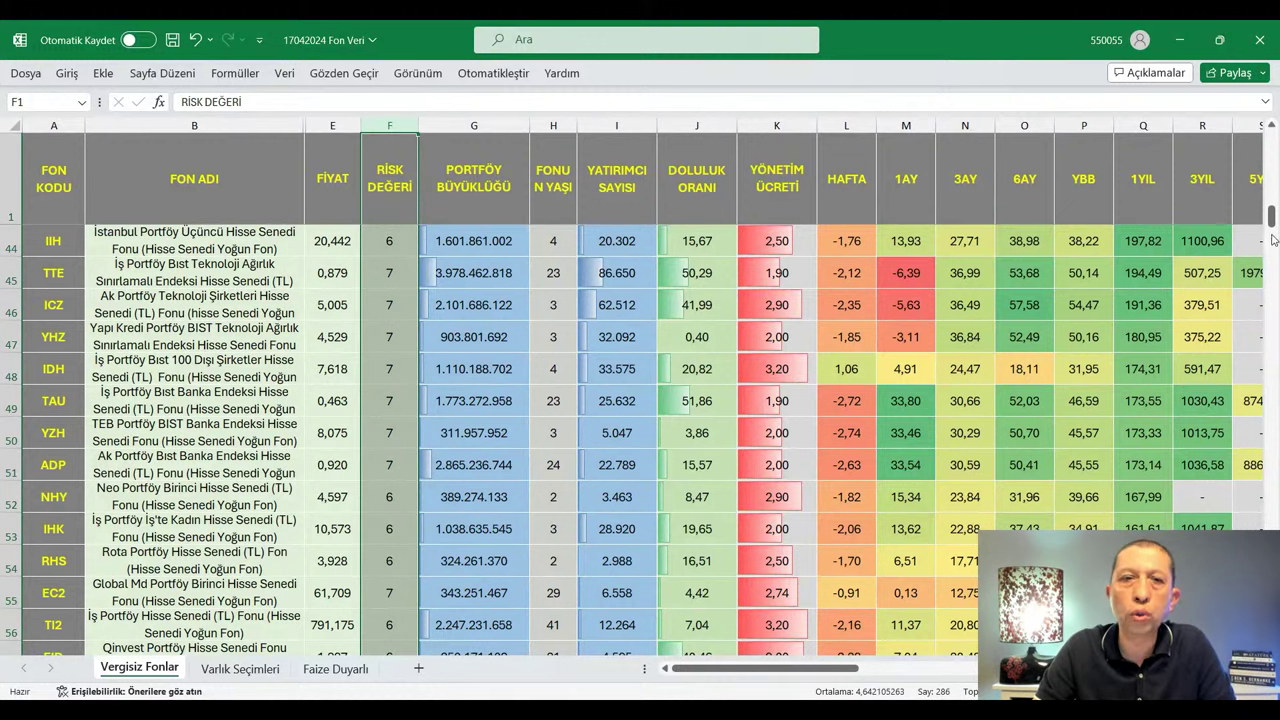
left_click_drag(1272, 232, 1273, 255)
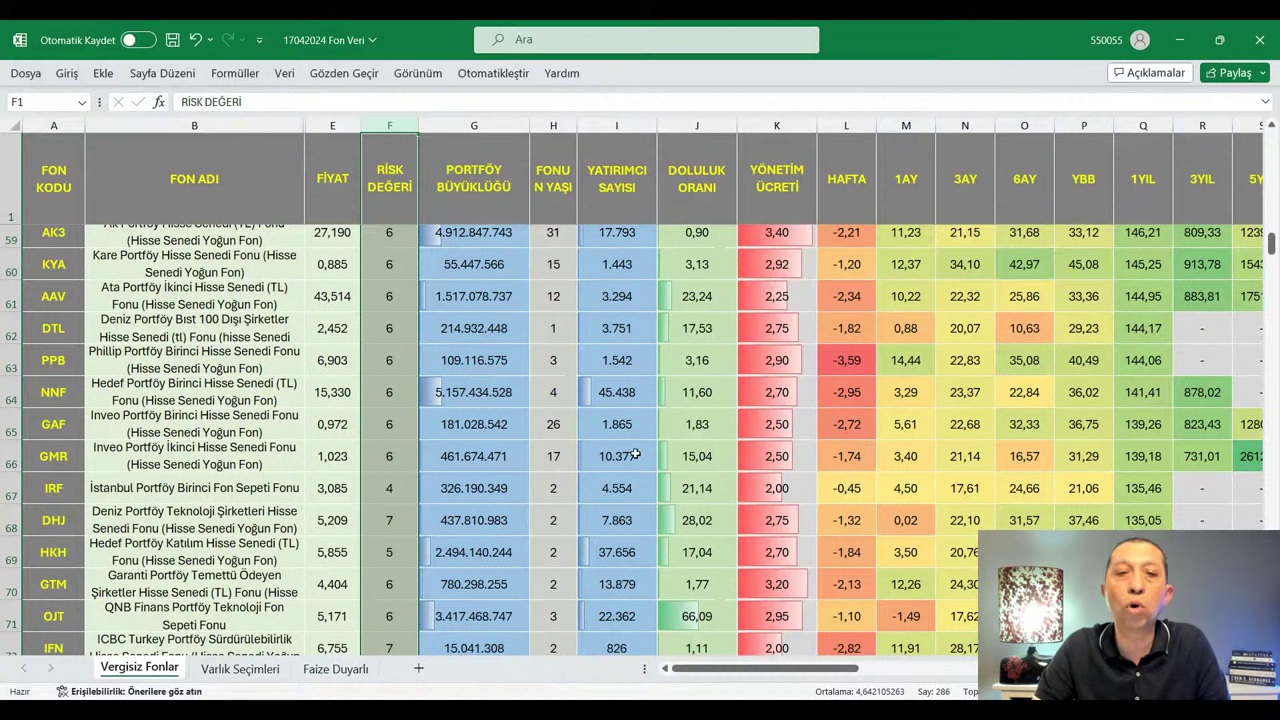
left_click(399, 496)
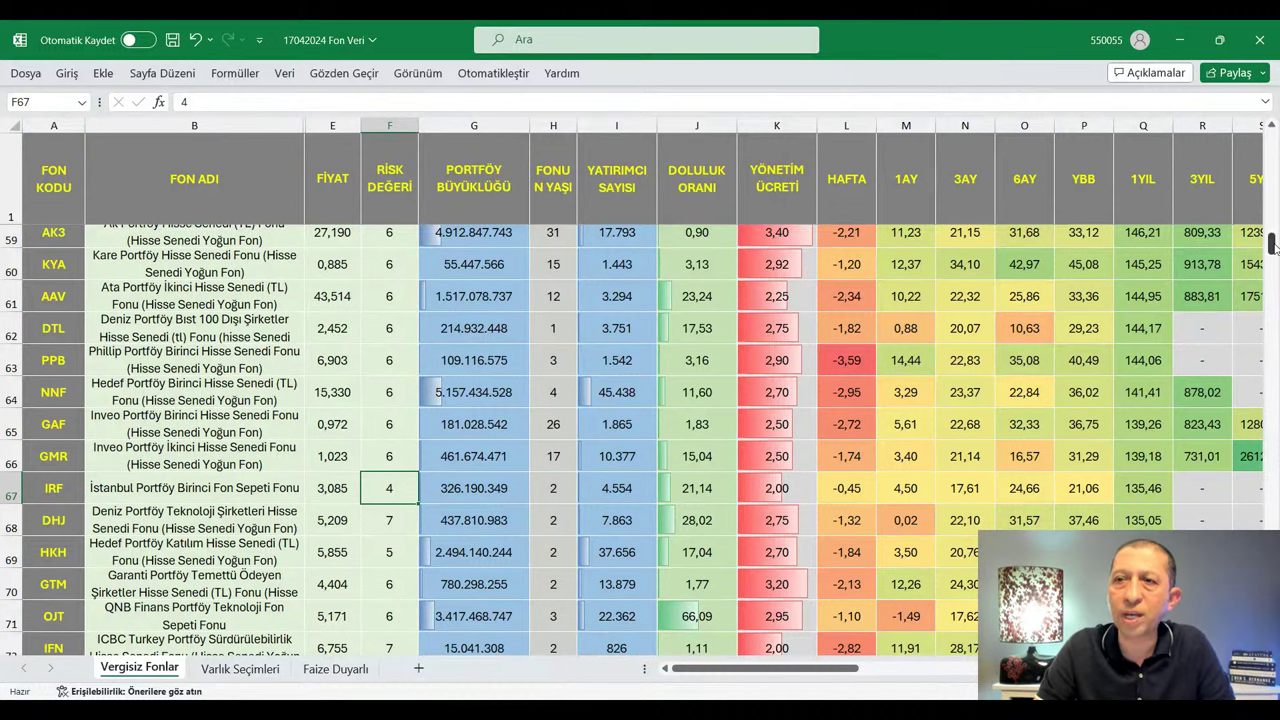
scroll(1272, 244, "up", 18)
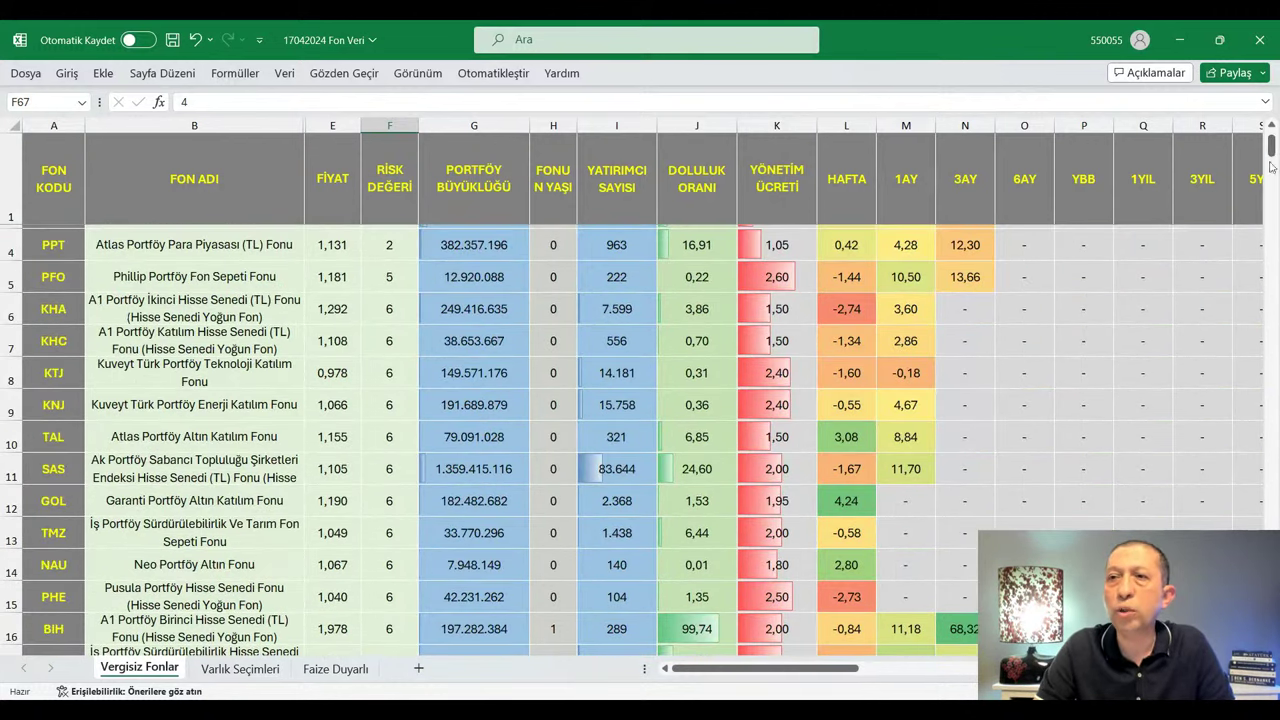
left_click_drag(1272, 150, 1272, 225)
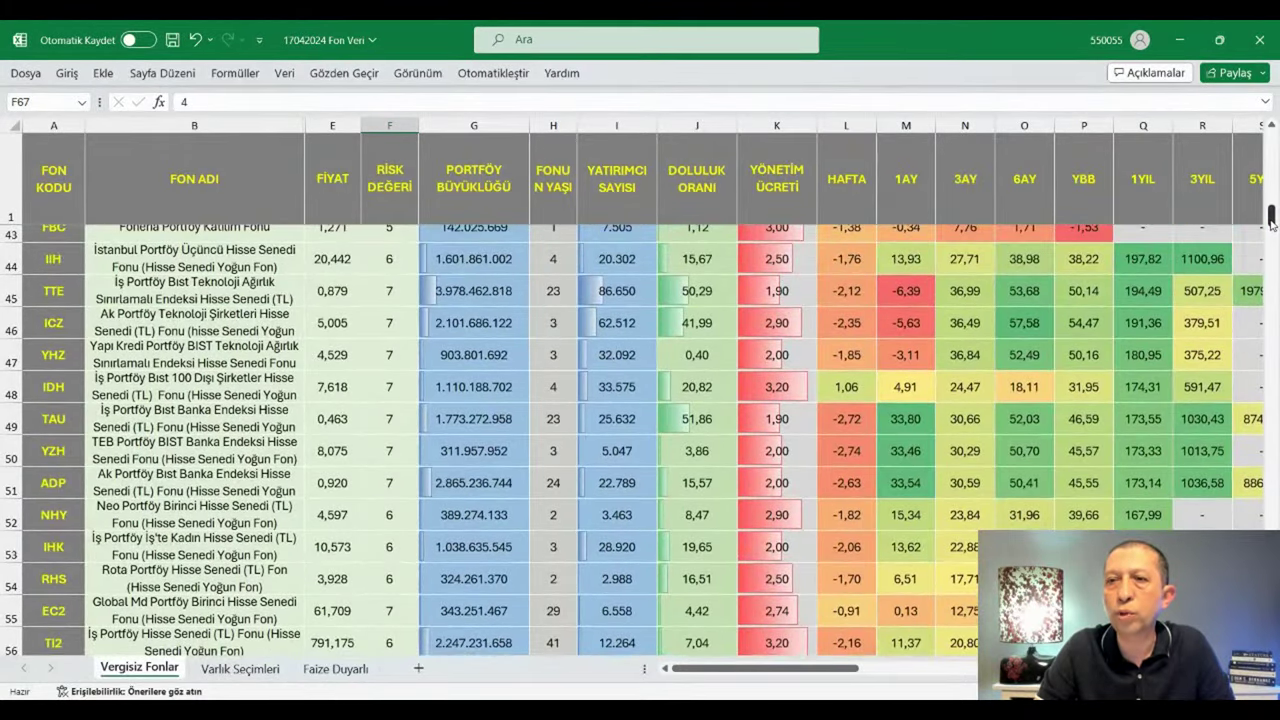
scroll(640, 440, "down", 1)
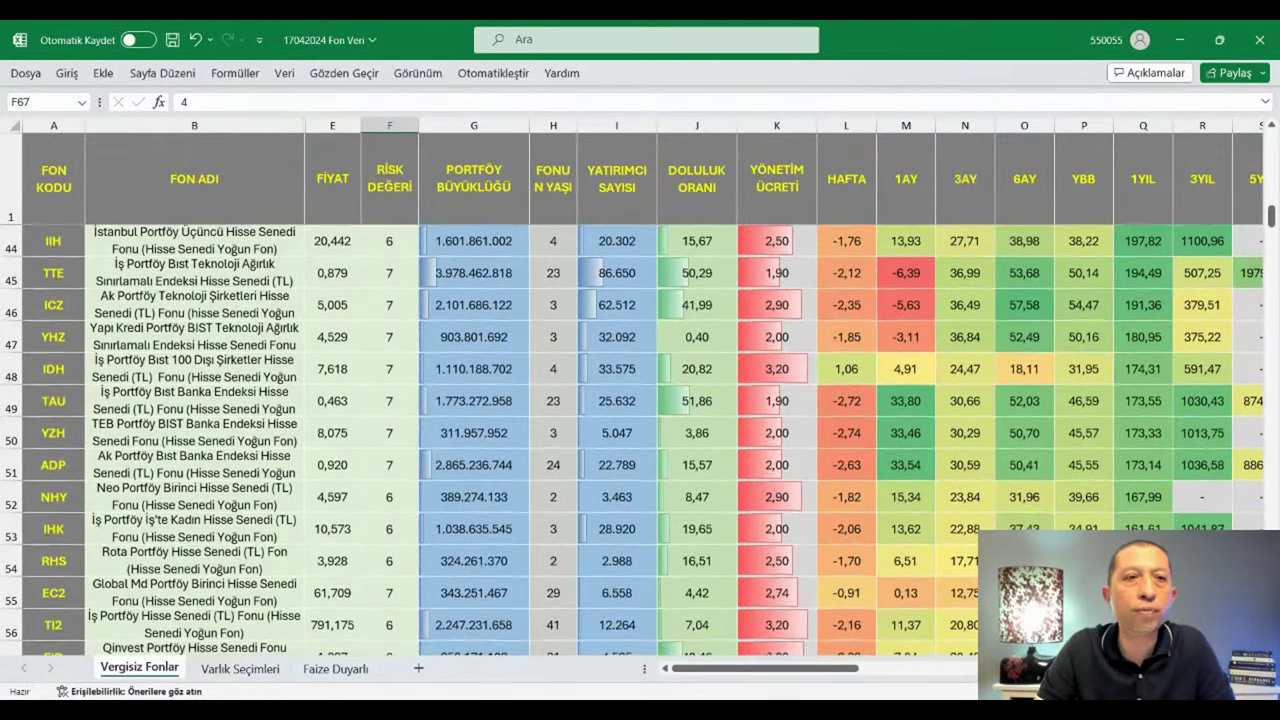
Step: Review the 1AY, 6AY and 1YIL returns and highlight the bank index funds in rows 49 to 51
left_click(1272, 127)
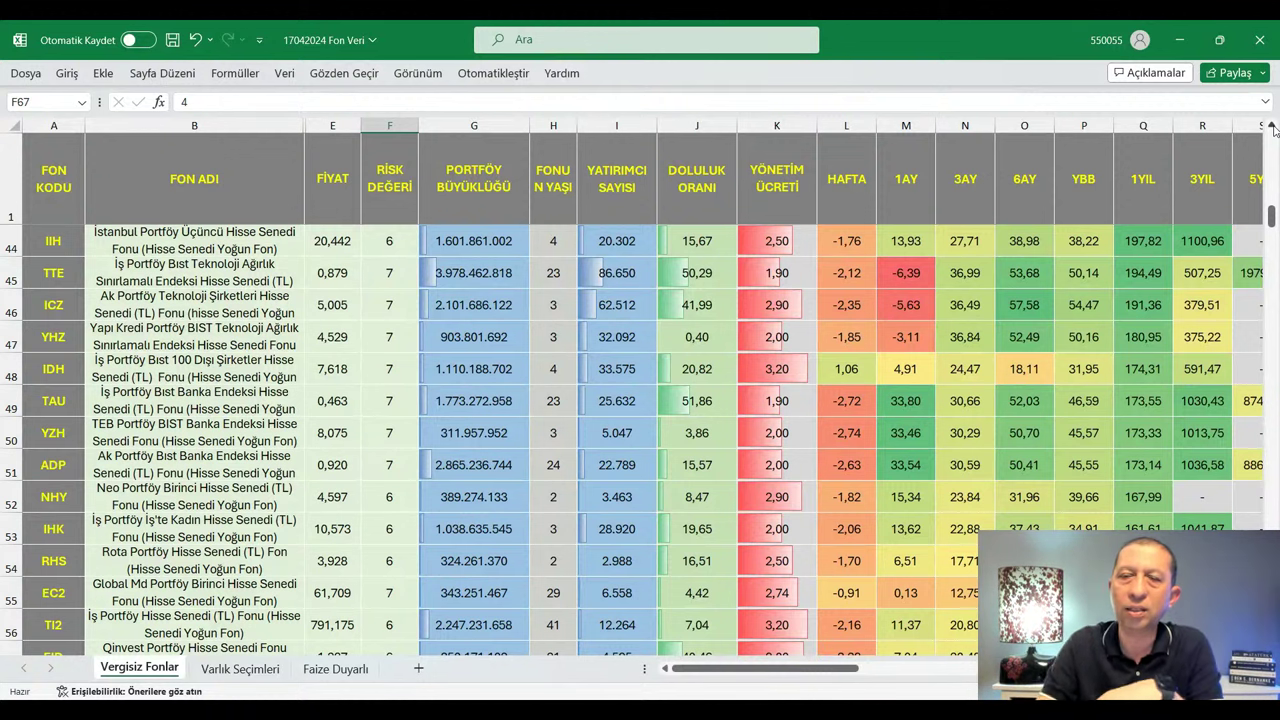
left_click(906, 125)
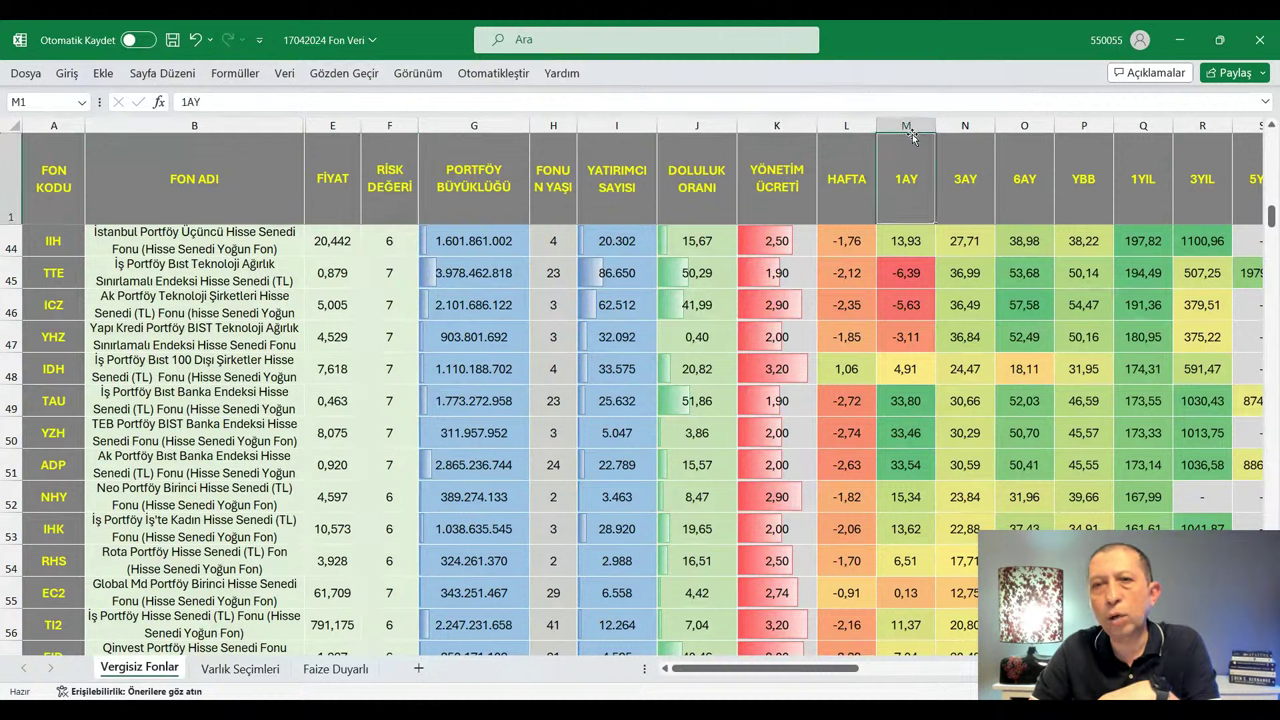
left_click(1016, 408)
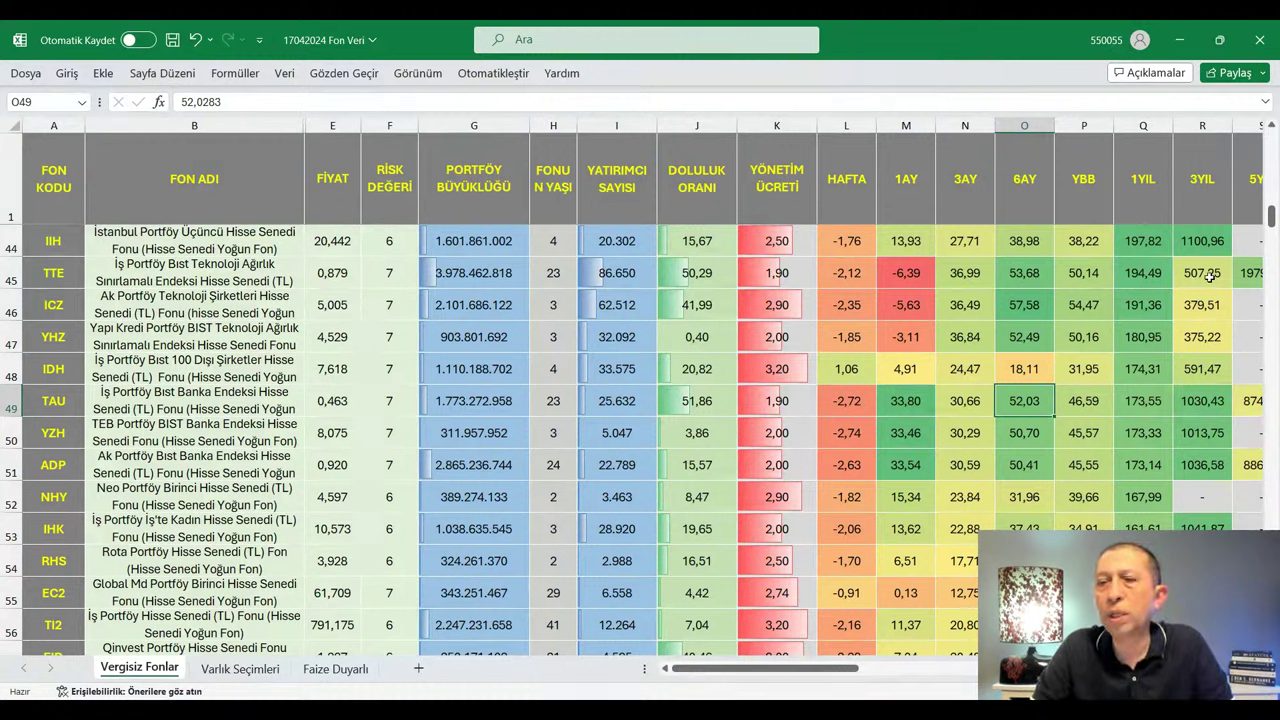
left_click(1152, 378)
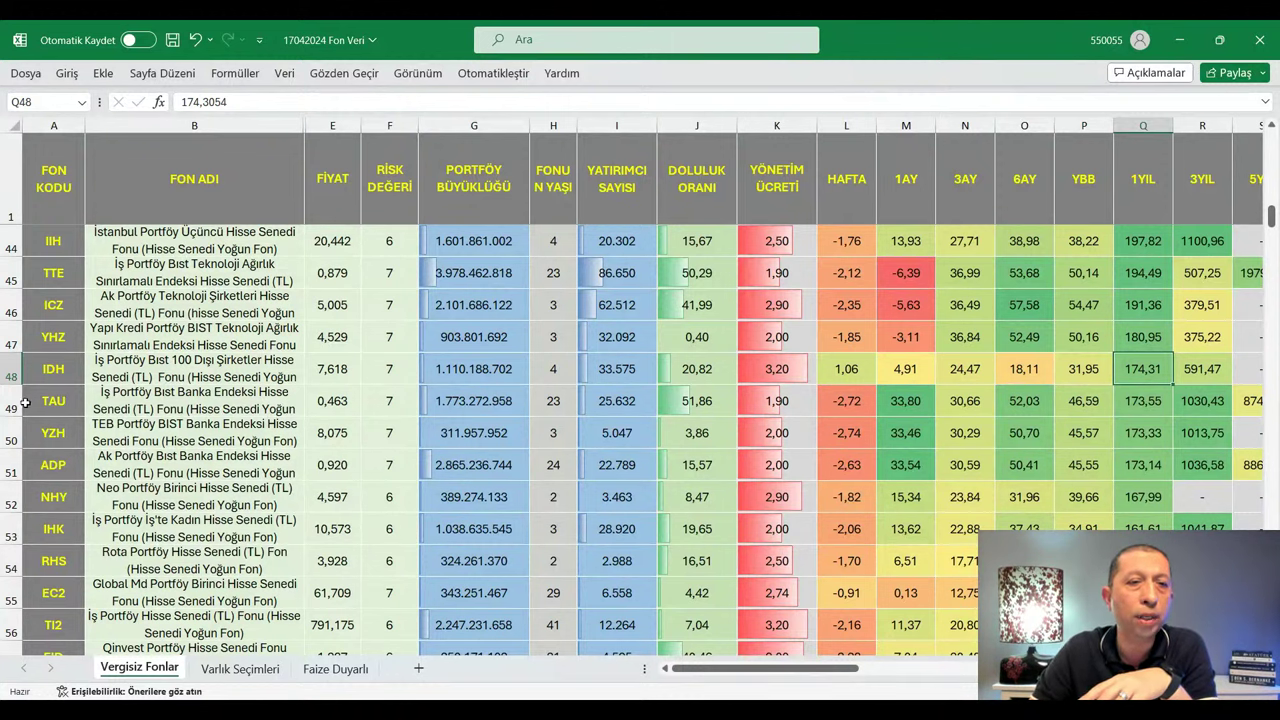
left_click_drag(10, 401, 10, 465)
left_click(920, 522)
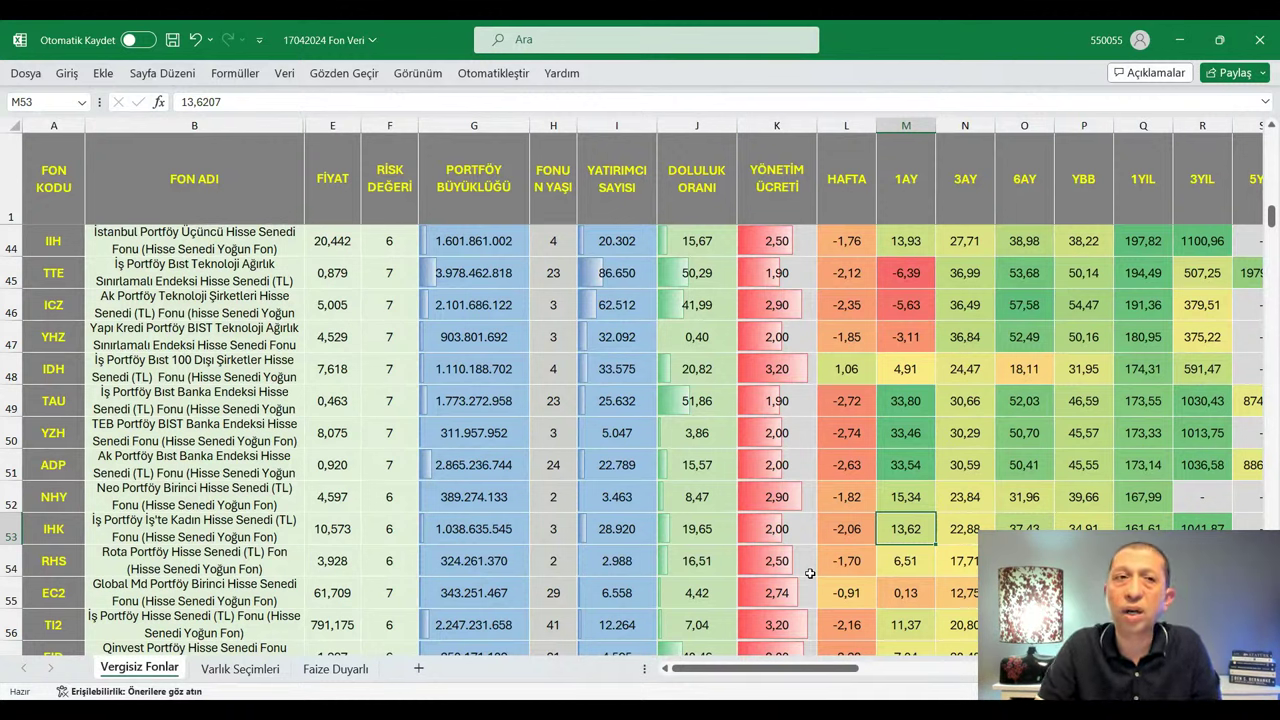
Step: Sort the entire fund table by the YBB return from largest to smallest
left_click(17, 126)
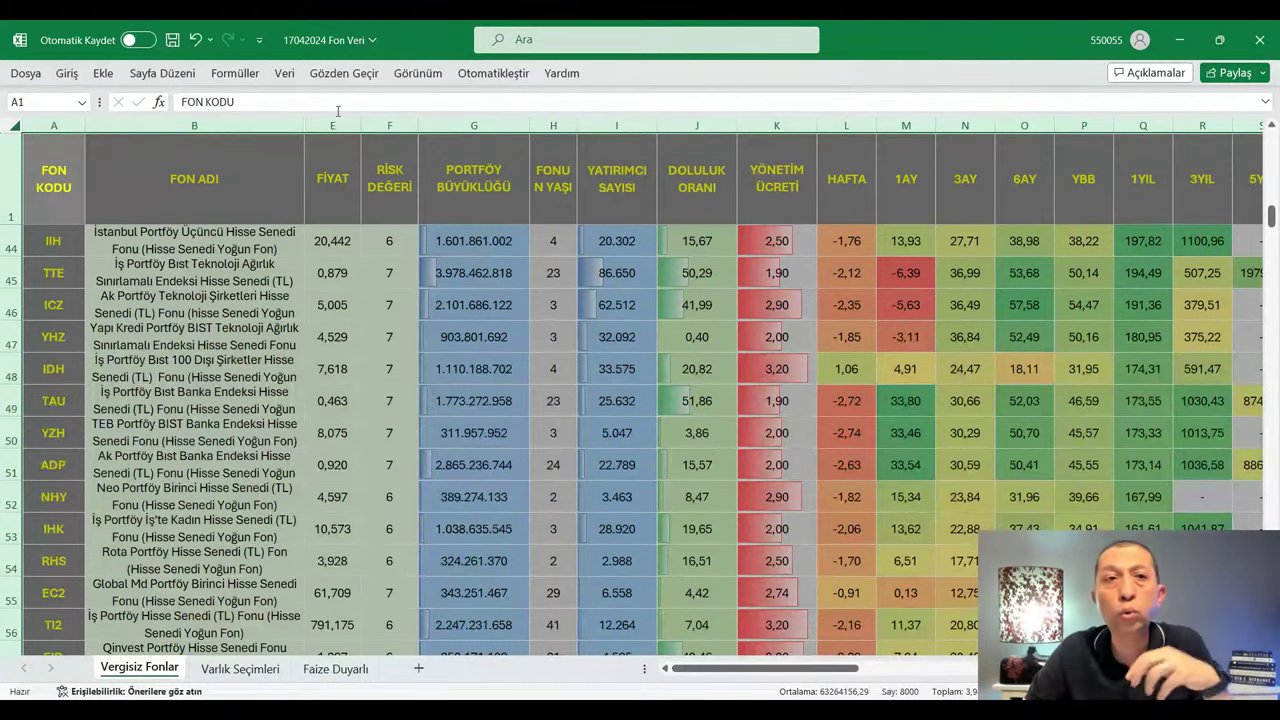
left_click(281, 77)
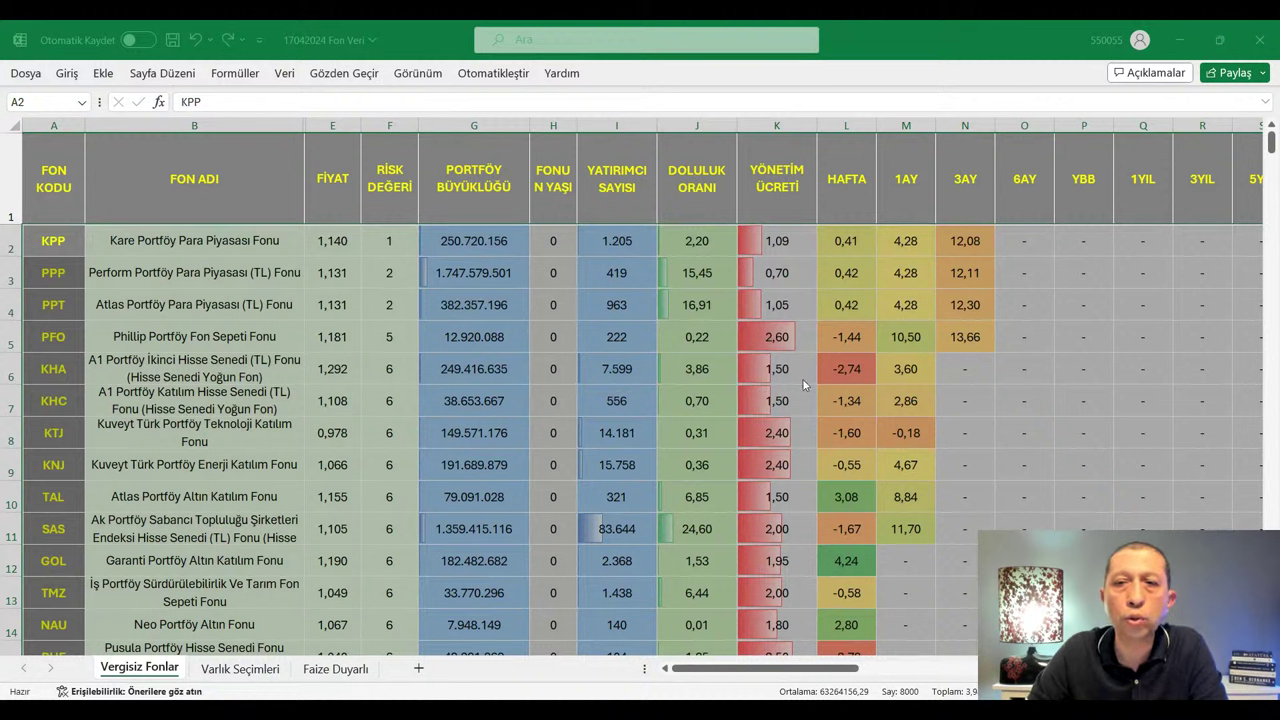
key("ctrl+Home")
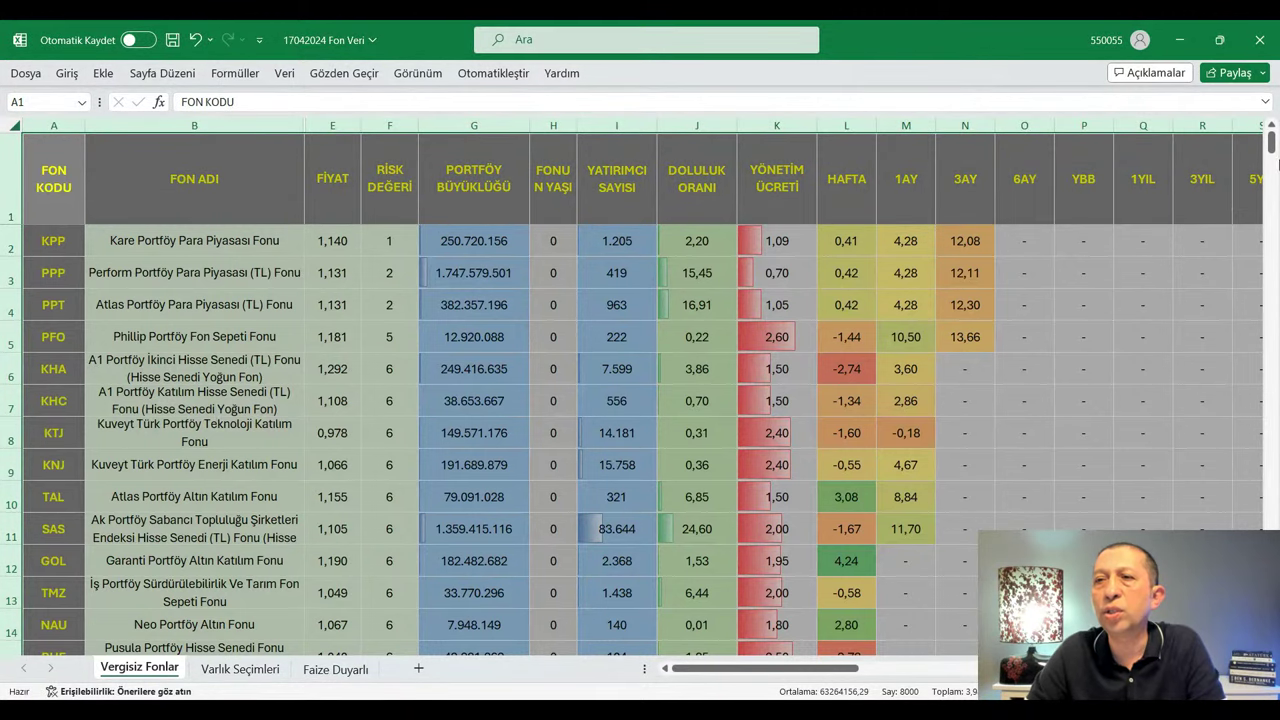
left_click_drag(1272, 150, 1272, 172)
Step: Inspect the KYA fund's figures, highlighting its row 23 and its HAFTA to 1YIL returns
left_click(824, 500)
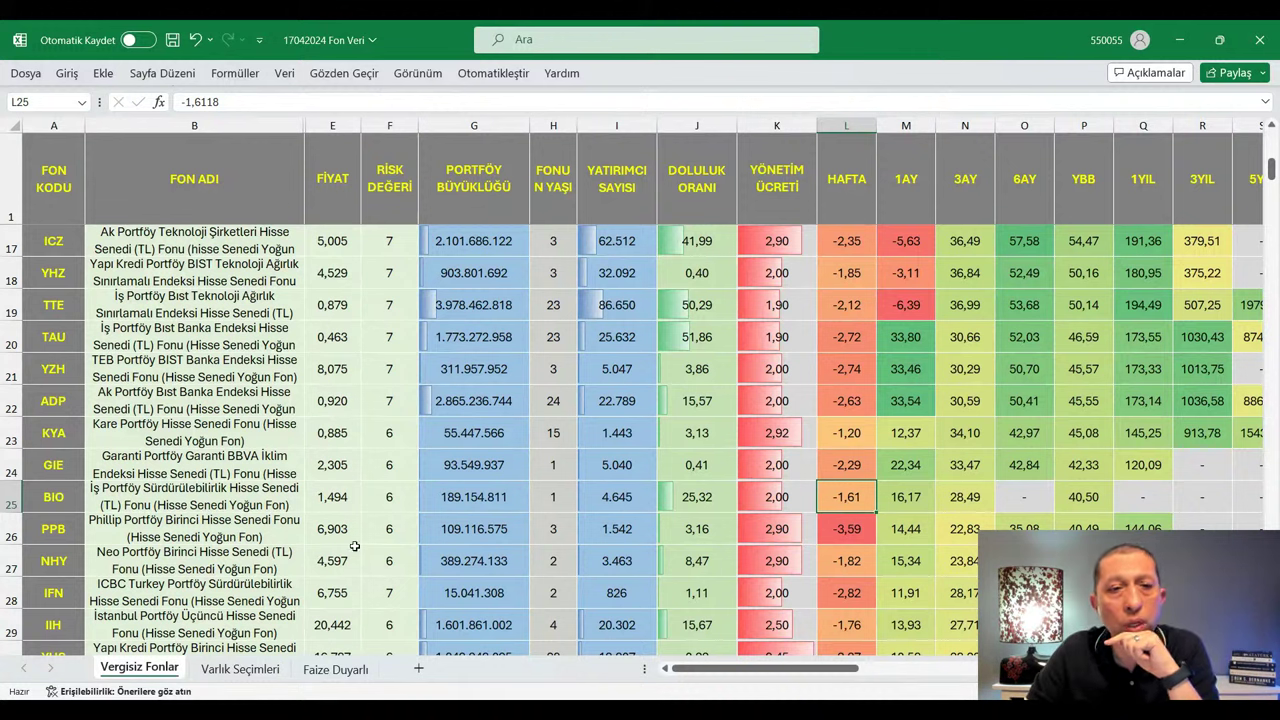
left_click(12, 440)
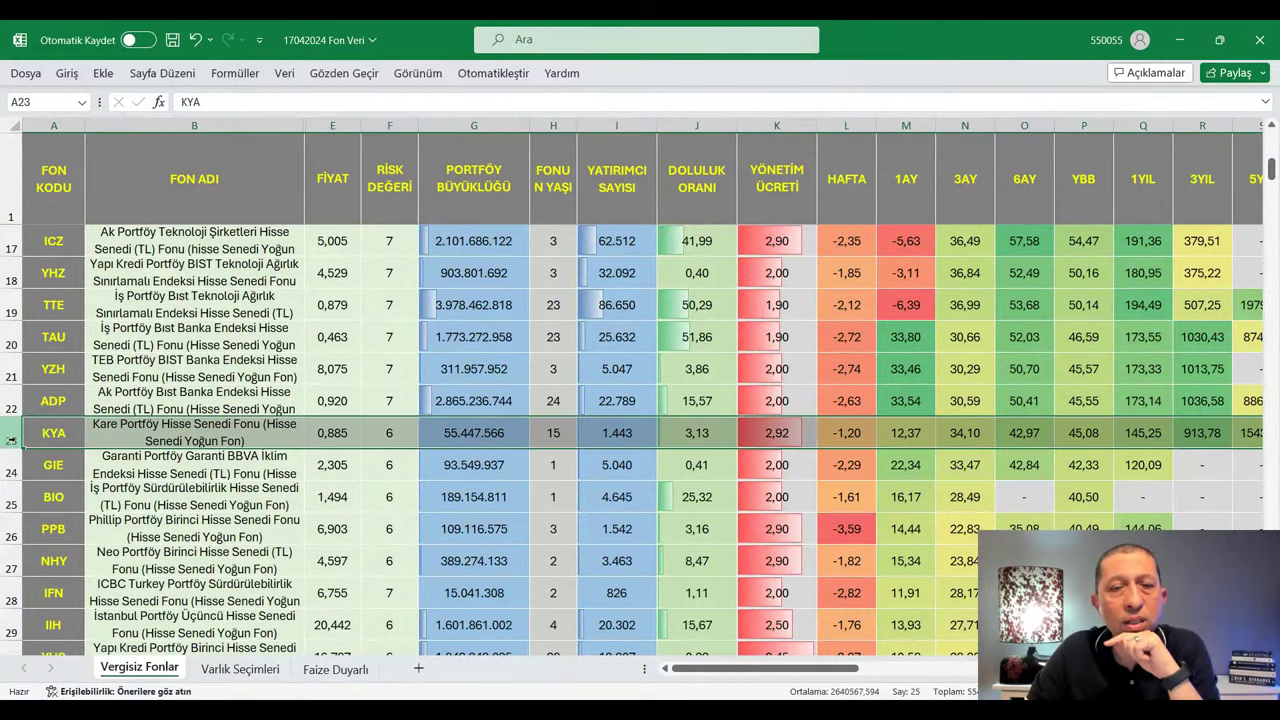
left_click(498, 566)
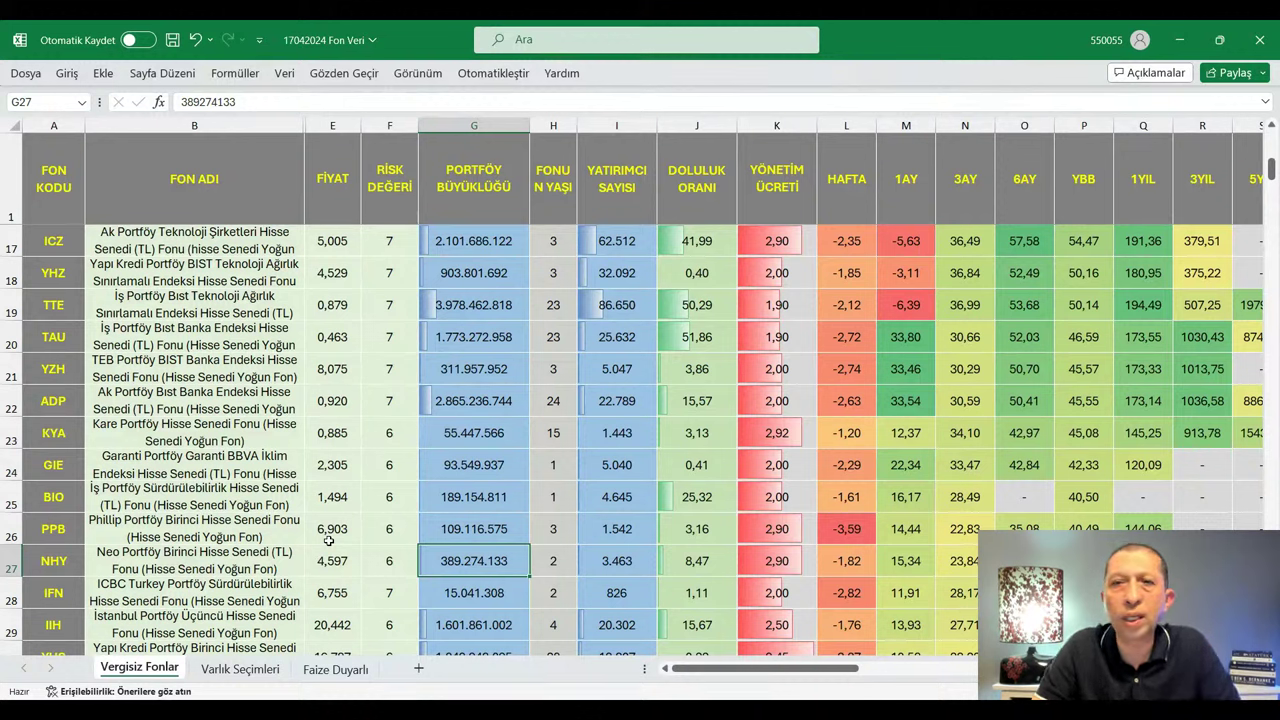
left_click(849, 440)
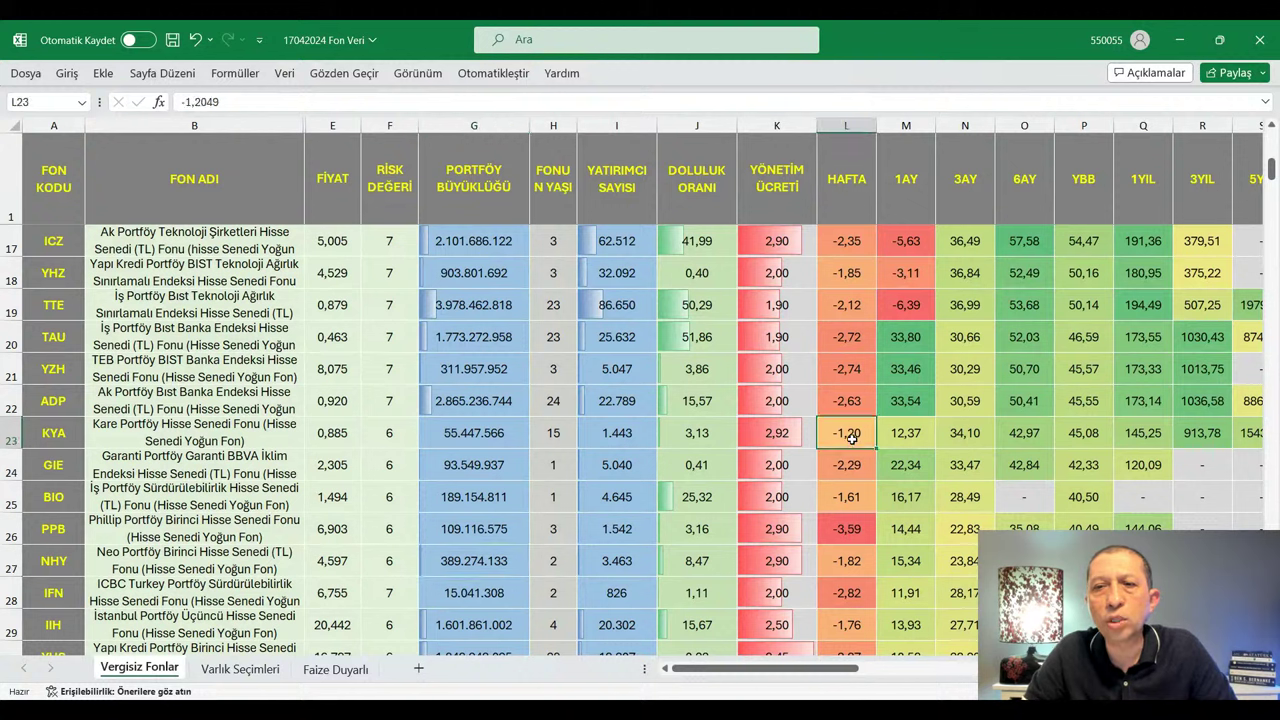
left_click_drag(905, 444, 1184, 444)
left_click(1218, 508)
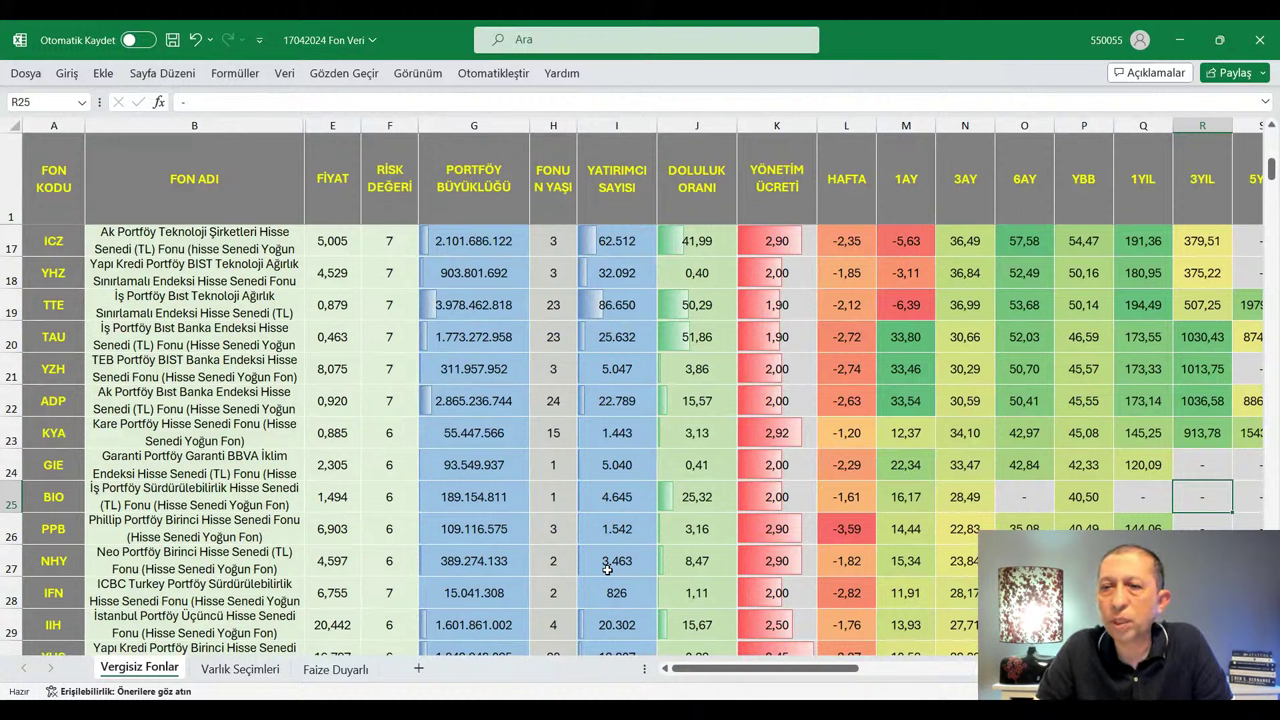
Step: Compare the GIE fund's 1AY to 1YIL returns with the 1YIL returns of PPB and NHY
left_click_drag(900, 466, 1141, 468)
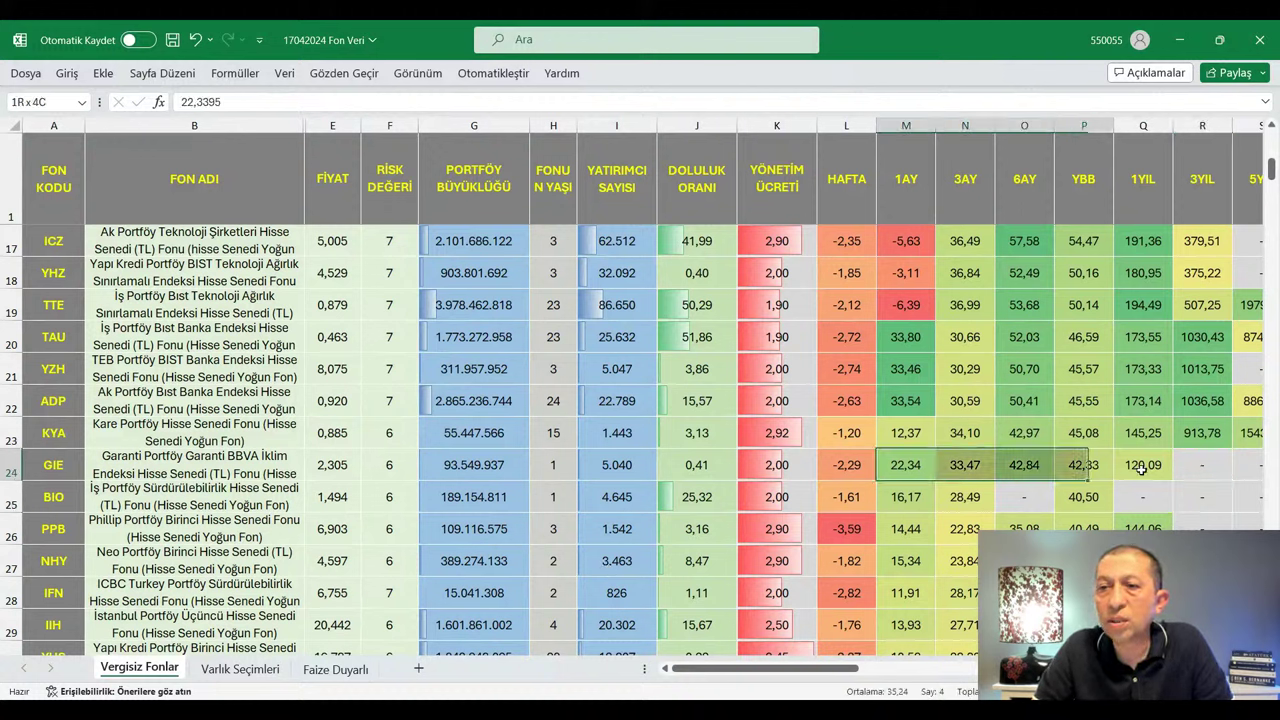
left_click(1143, 527)
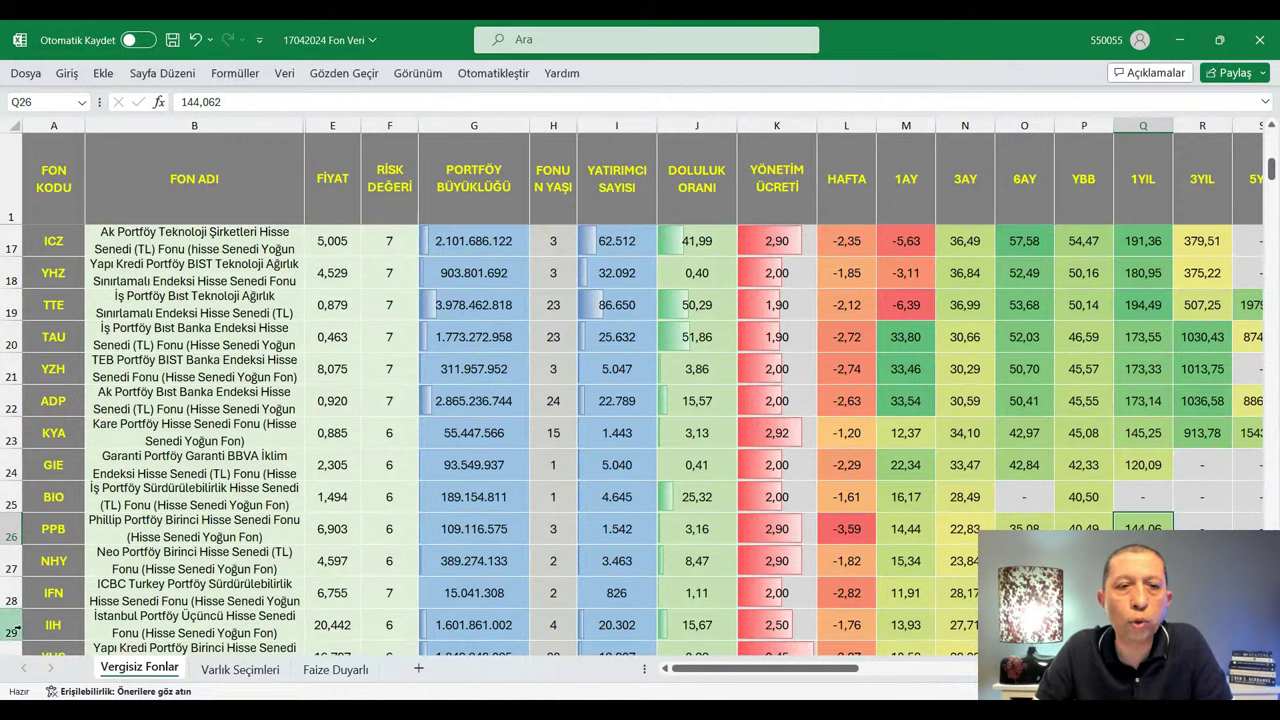
key("Down")
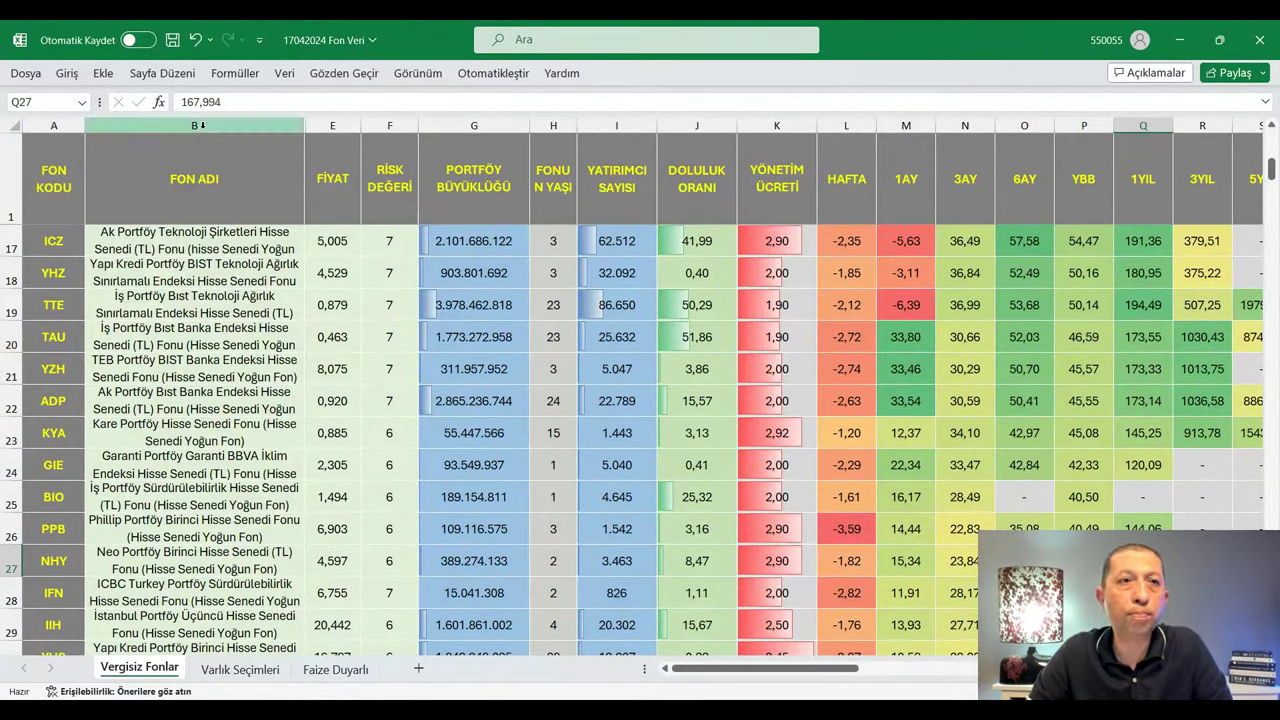
Step: Filter the whole fund table by RİSK DEĞERİ to the lower risk values, including 5 and 4
left_click(14, 125)
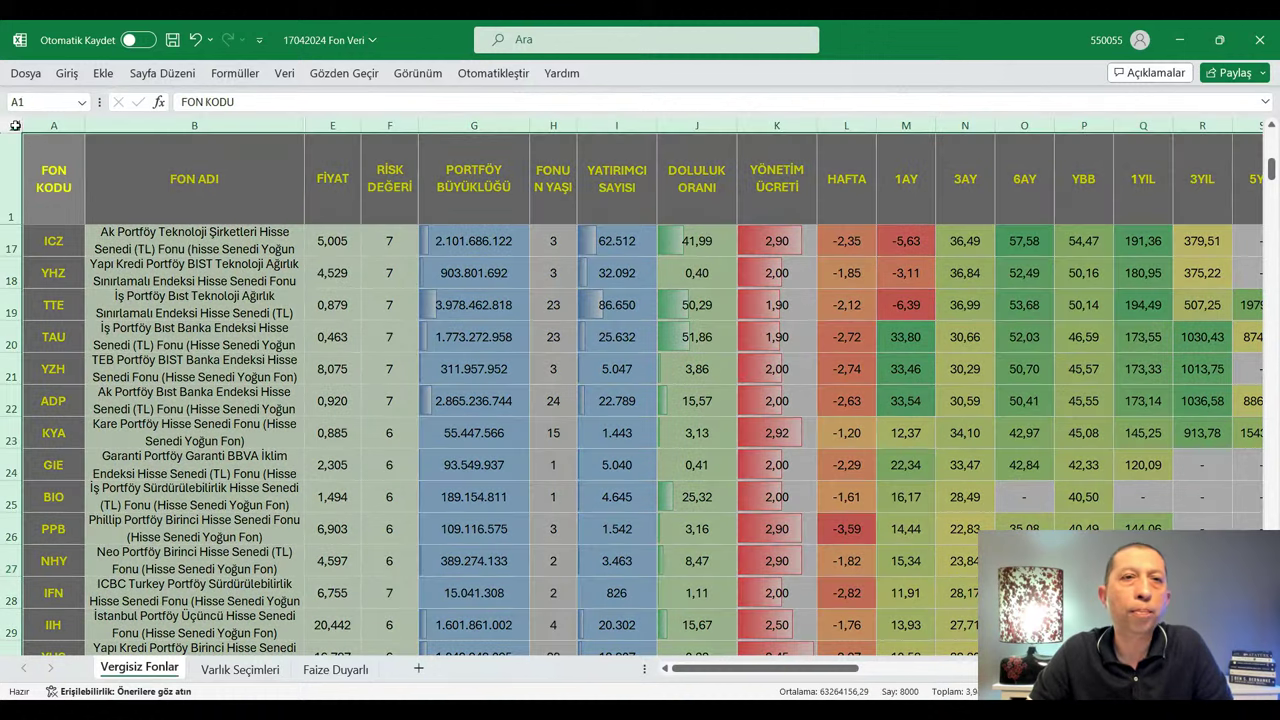
left_click(285, 74)
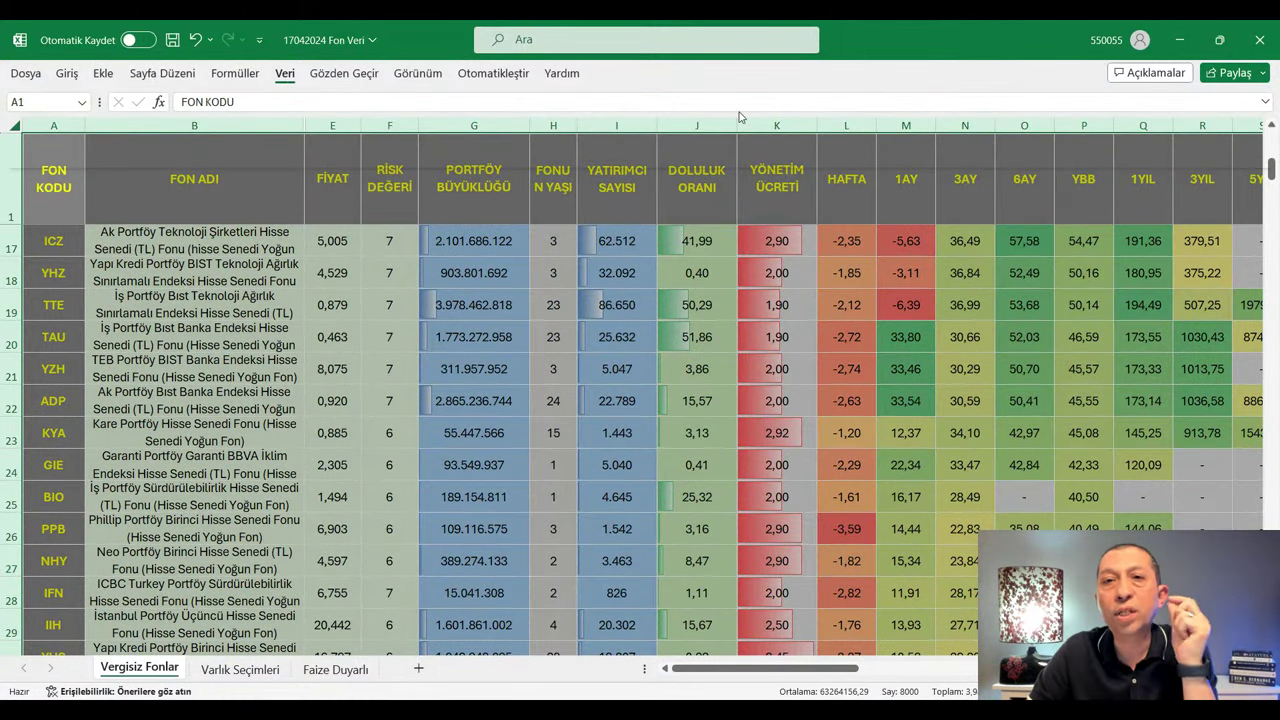
key("ctrl+shift+l")
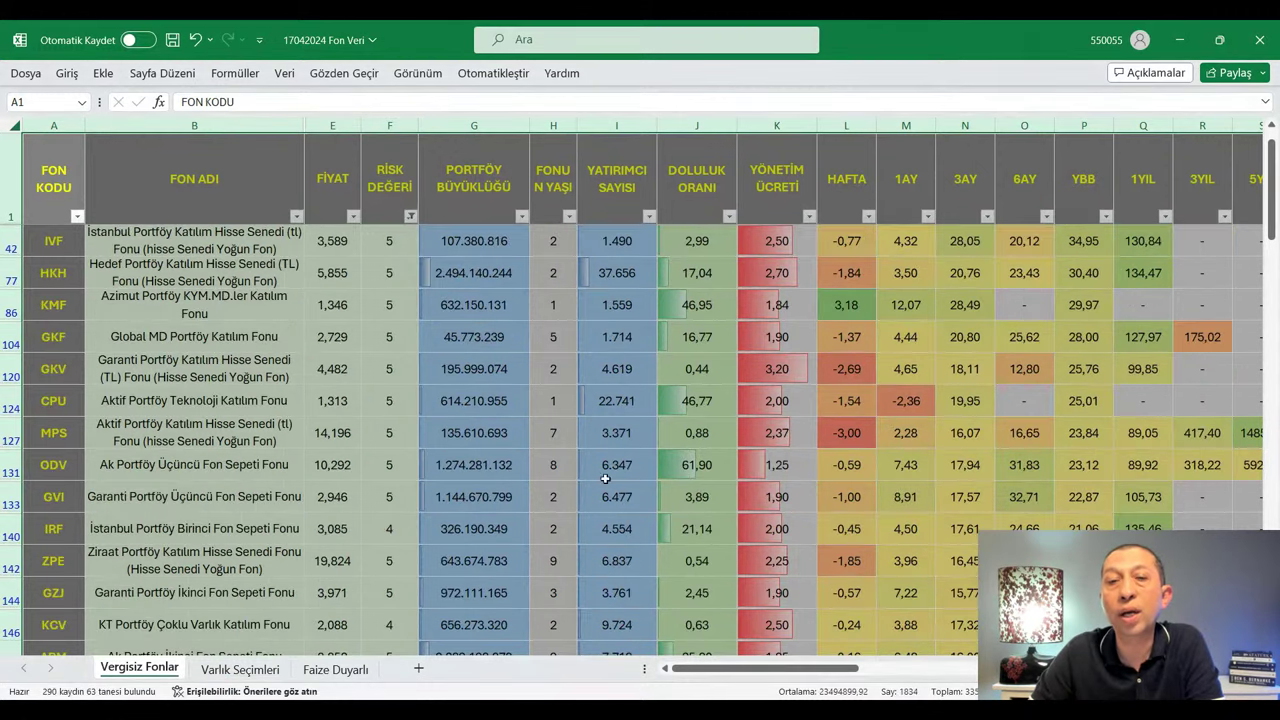
left_click(626, 485)
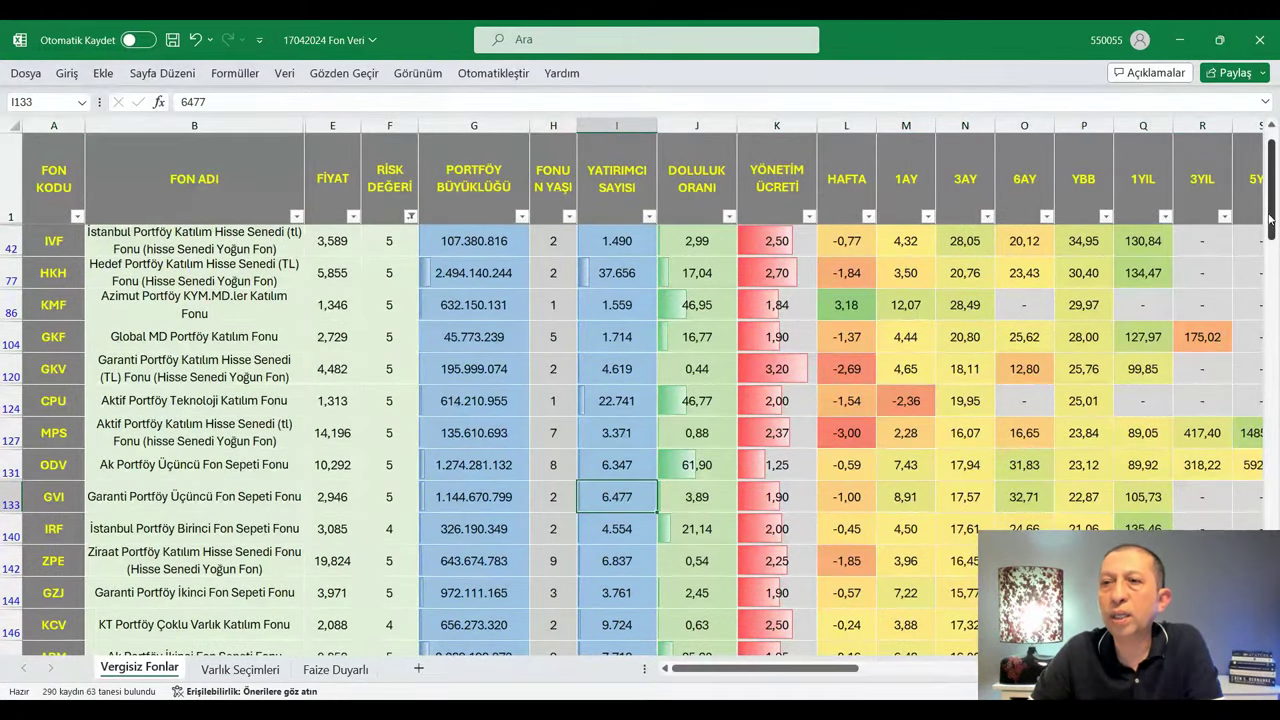
Step: Review the filtered funds, highlighting the fund names from IVF to MPS and the ODV fund's DOLULUK ORANI
left_click_drag(1270, 218, 1270, 223)
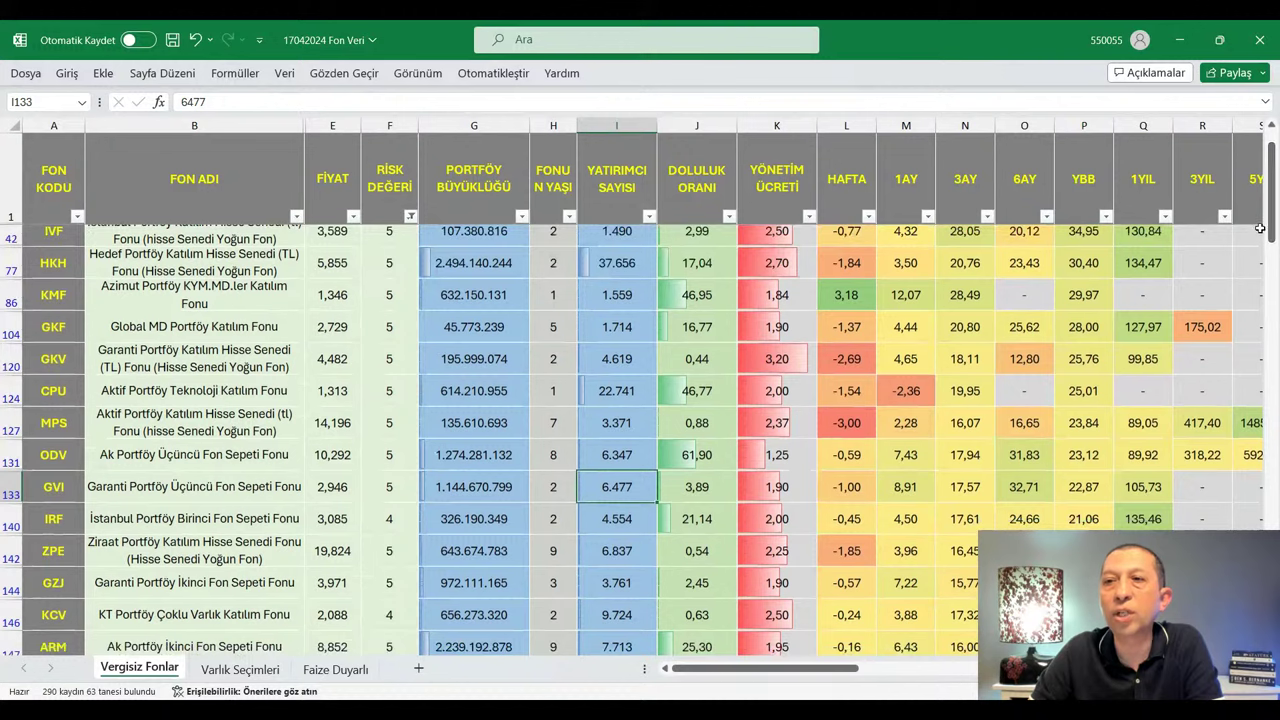
left_click(1272, 129)
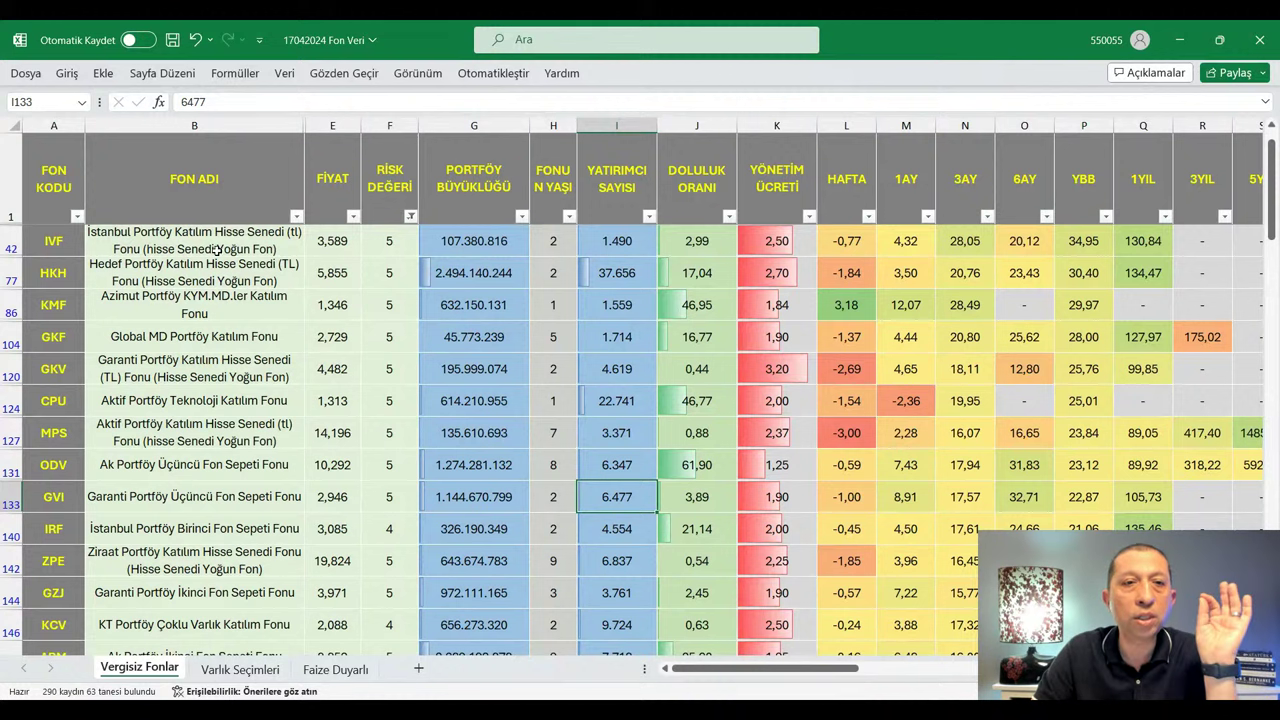
left_click_drag(217, 248, 202, 386)
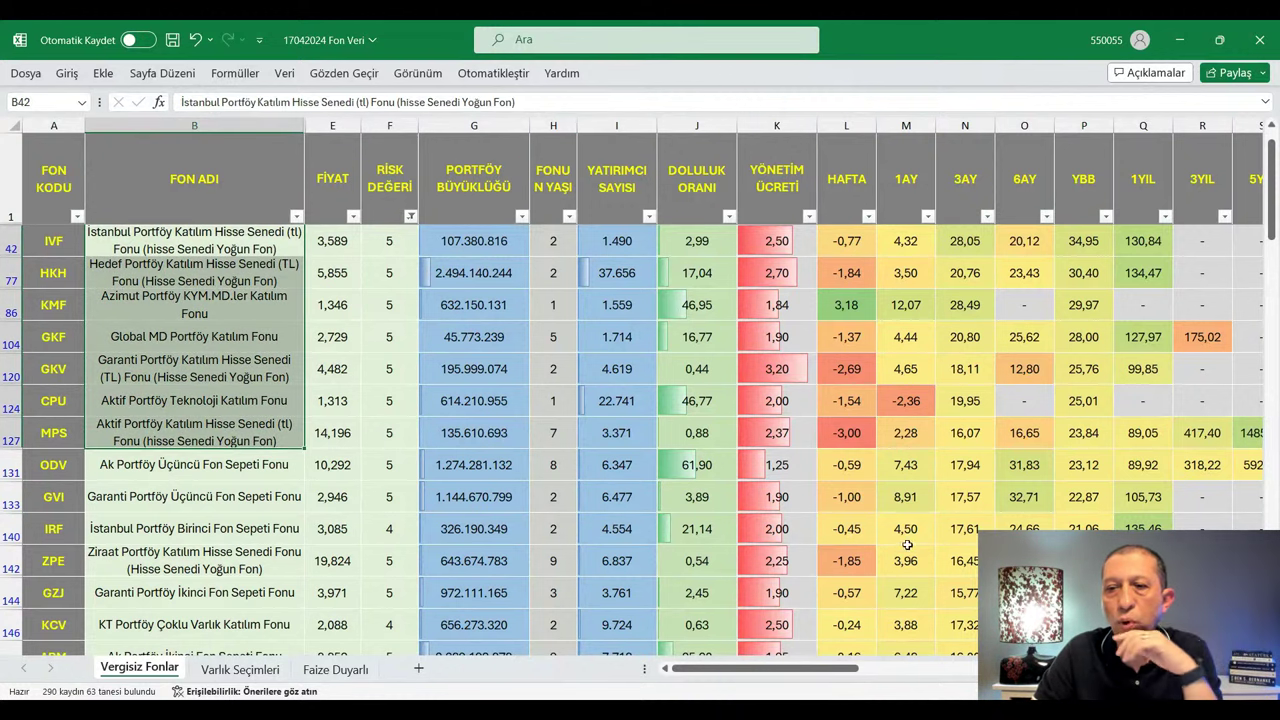
left_click(697, 466)
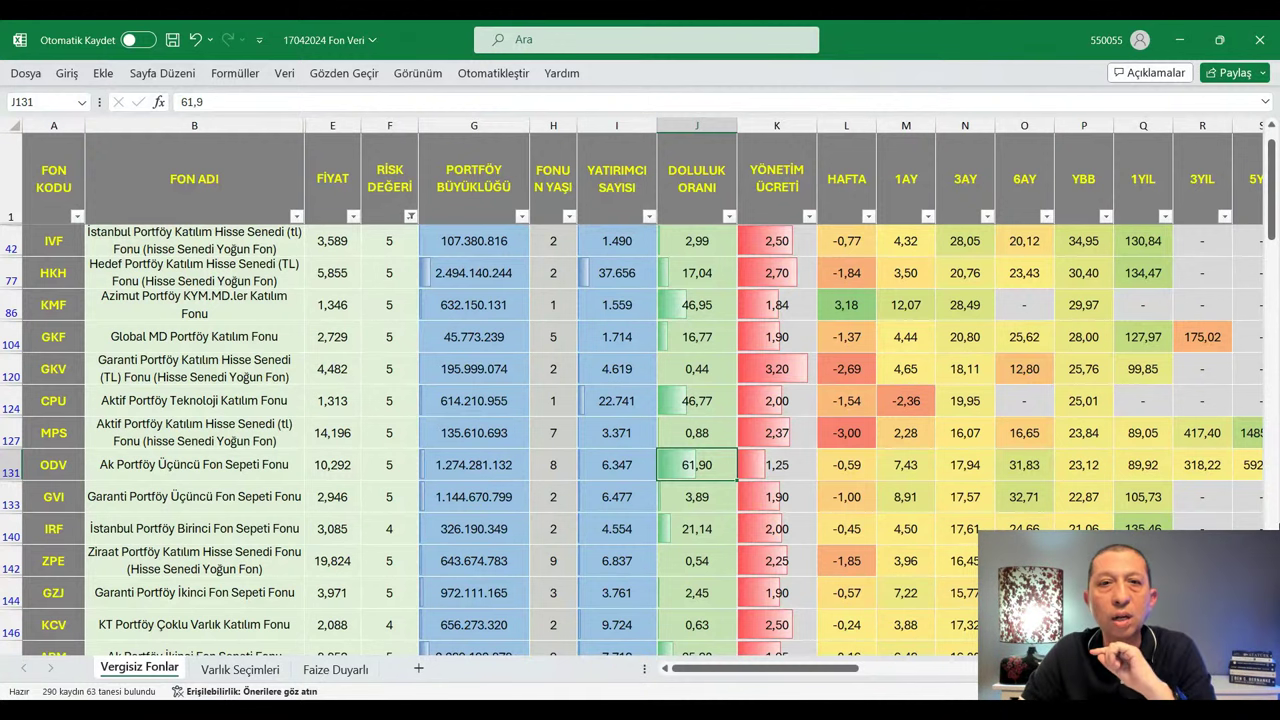
Step: Examine the GKF fund's returns, highlighting its row 104 and its 1YIL, HAFTA, 1AY and 3AY cells
left_click(9, 345)
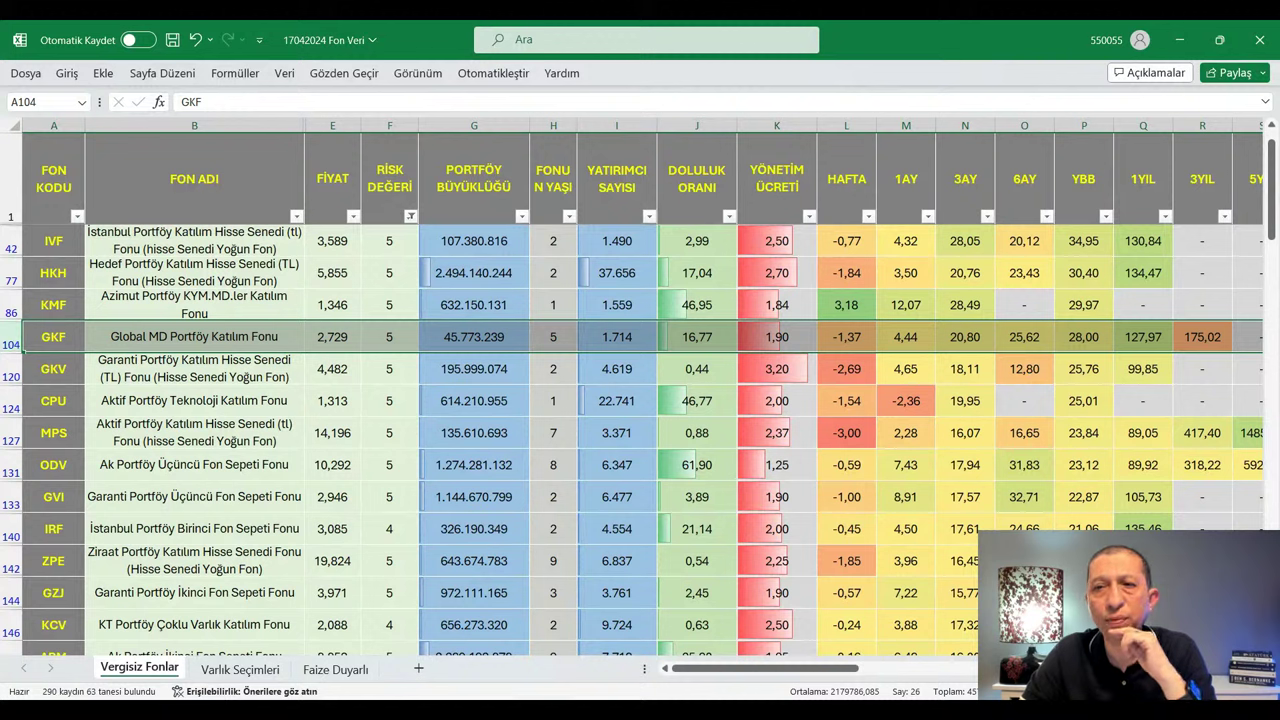
left_click(1202, 560)
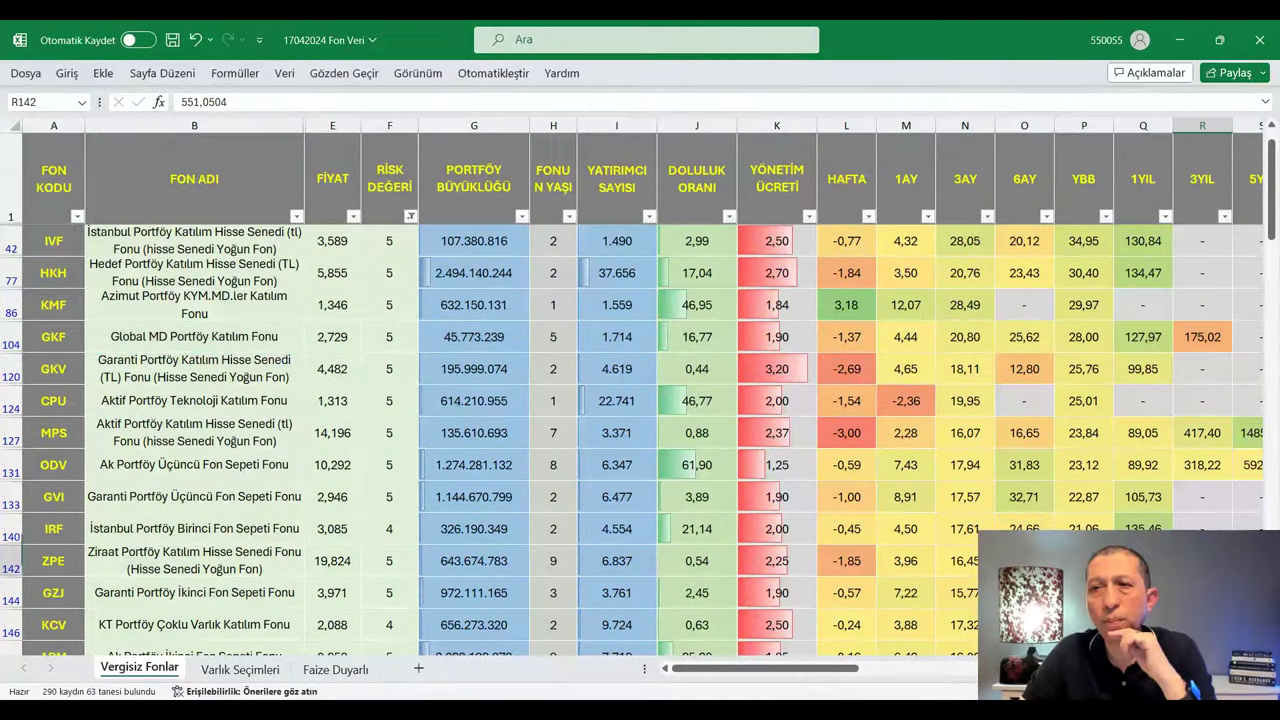
left_click(1153, 339)
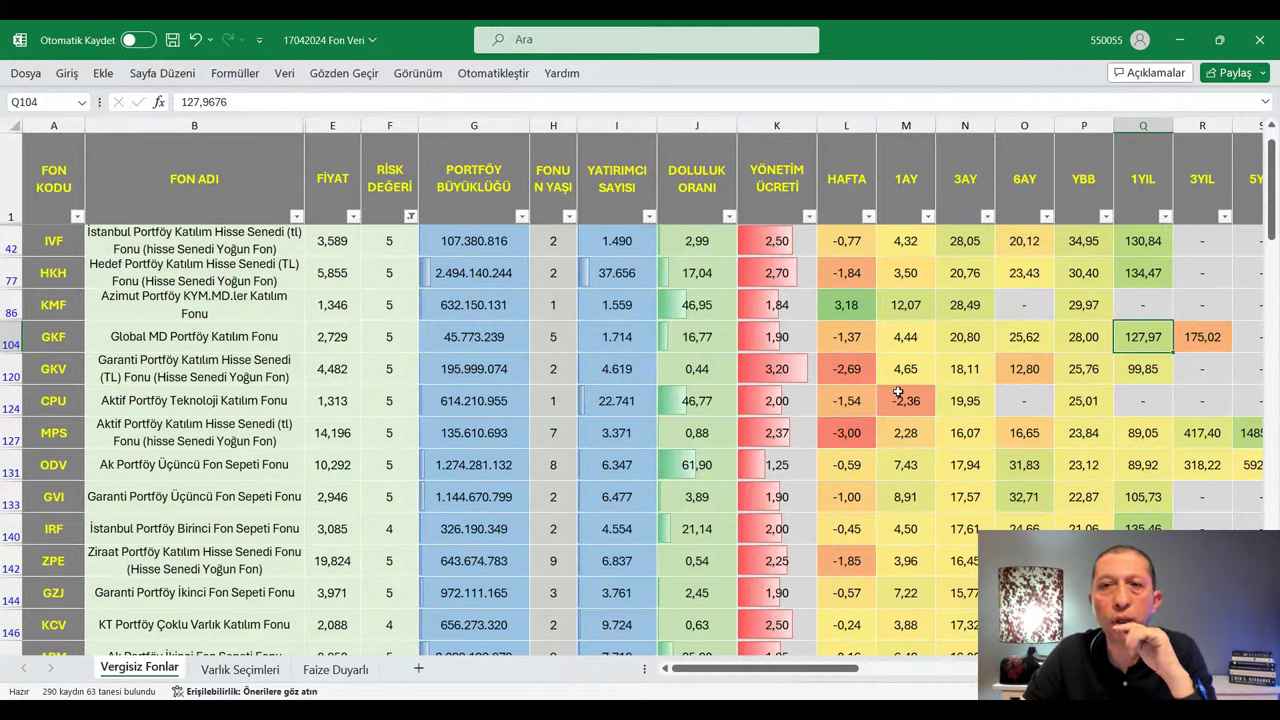
left_click(856, 348)
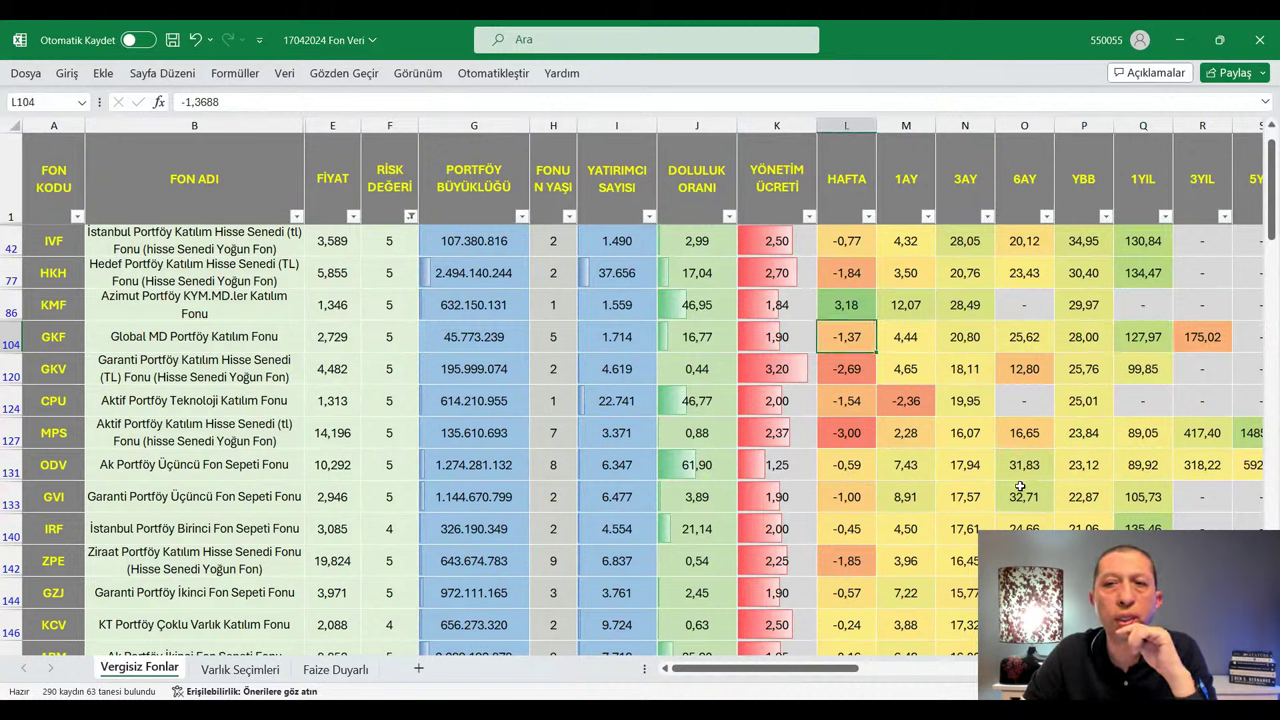
left_click(914, 352)
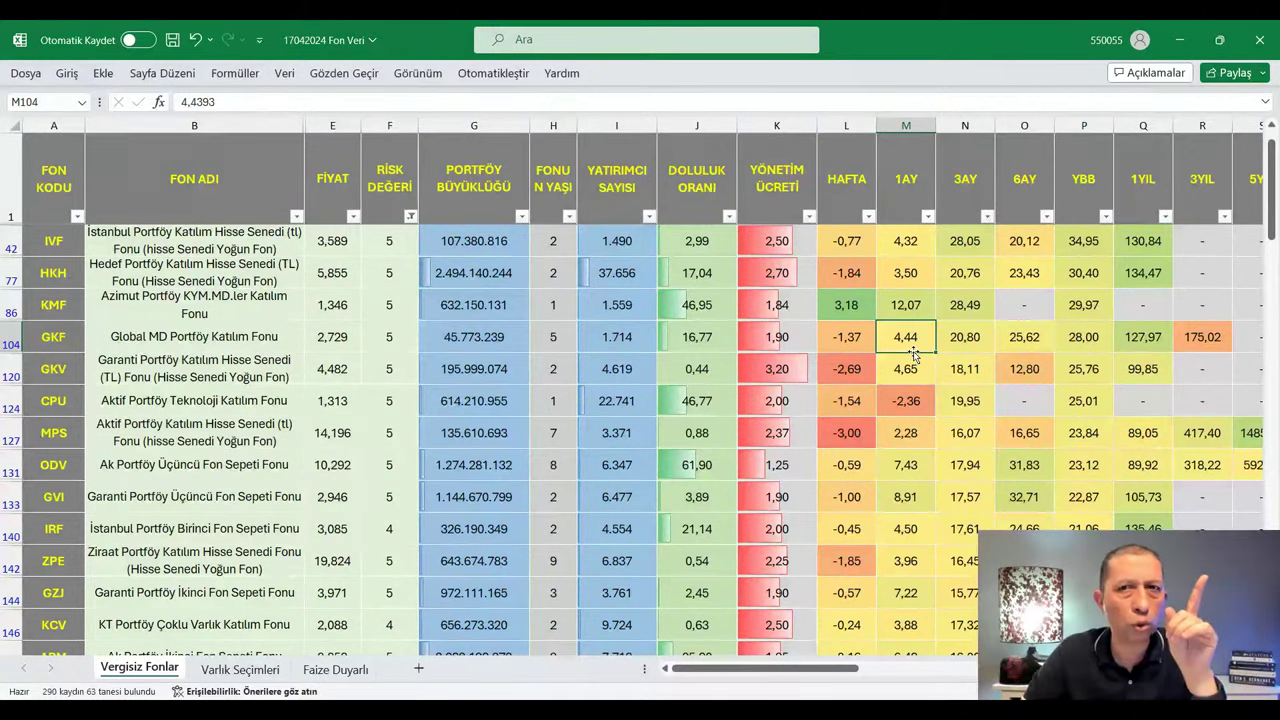
left_click(974, 352)
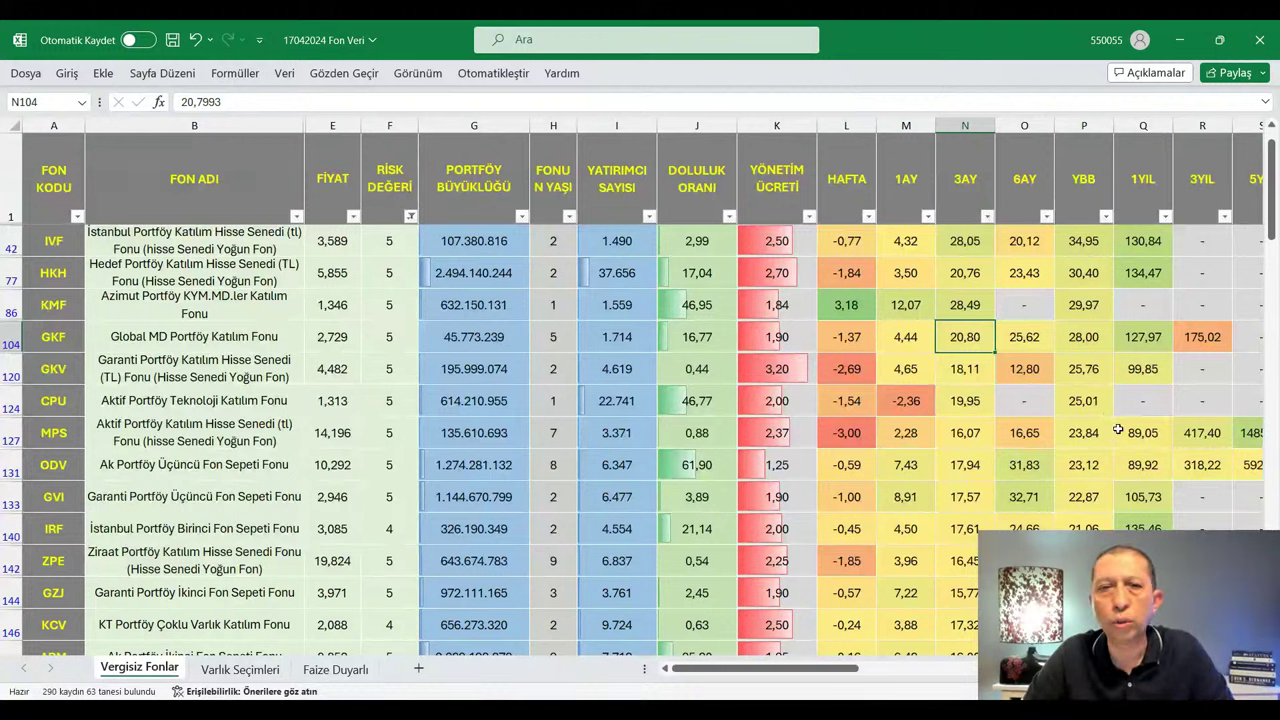
Step: Check the GKF fund's investor count, portfolio size, age, DOLULUK ORANI and YÖNETİM ÜCRETİ in row 104
left_click(641, 343)
left_click(511, 338)
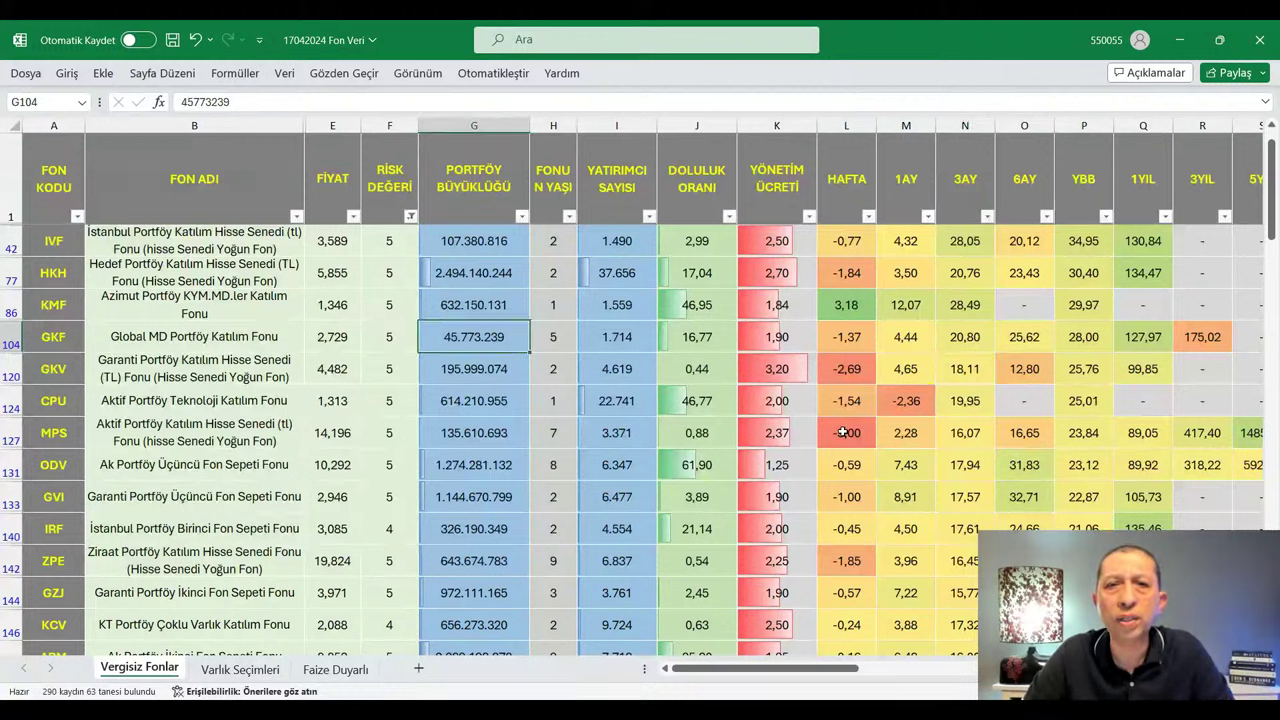
left_click(551, 342)
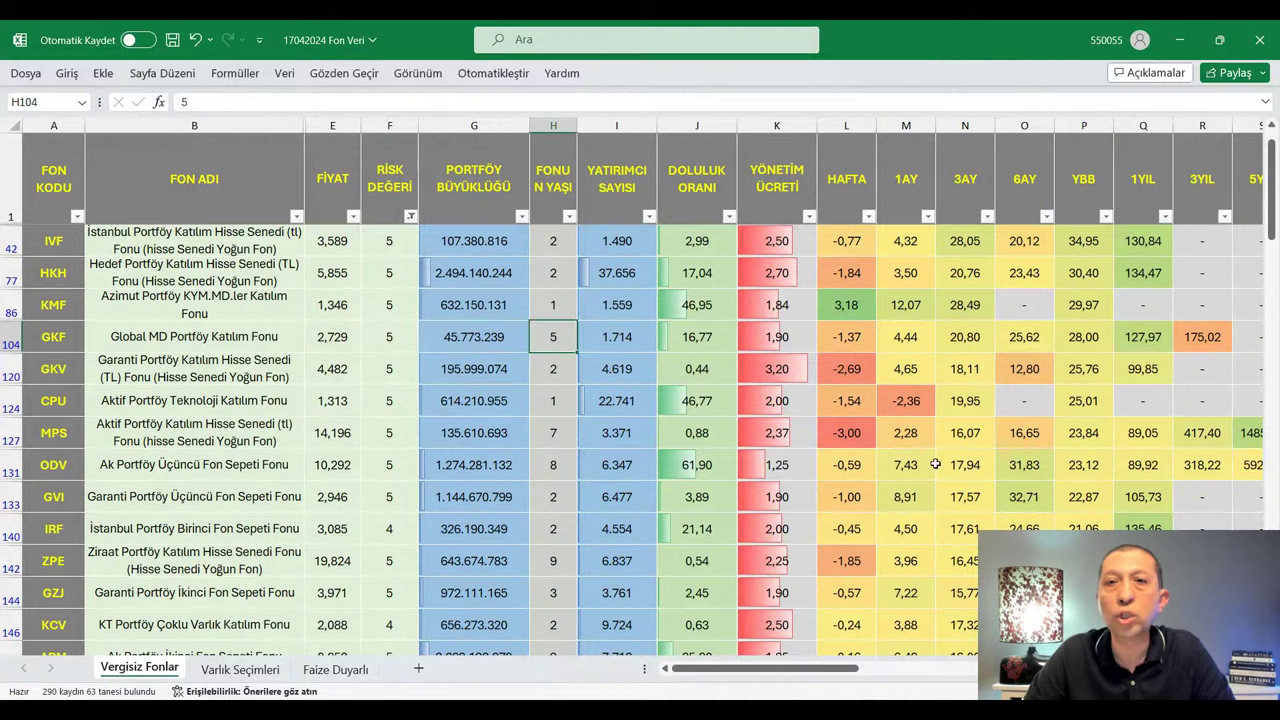
left_click(696, 343)
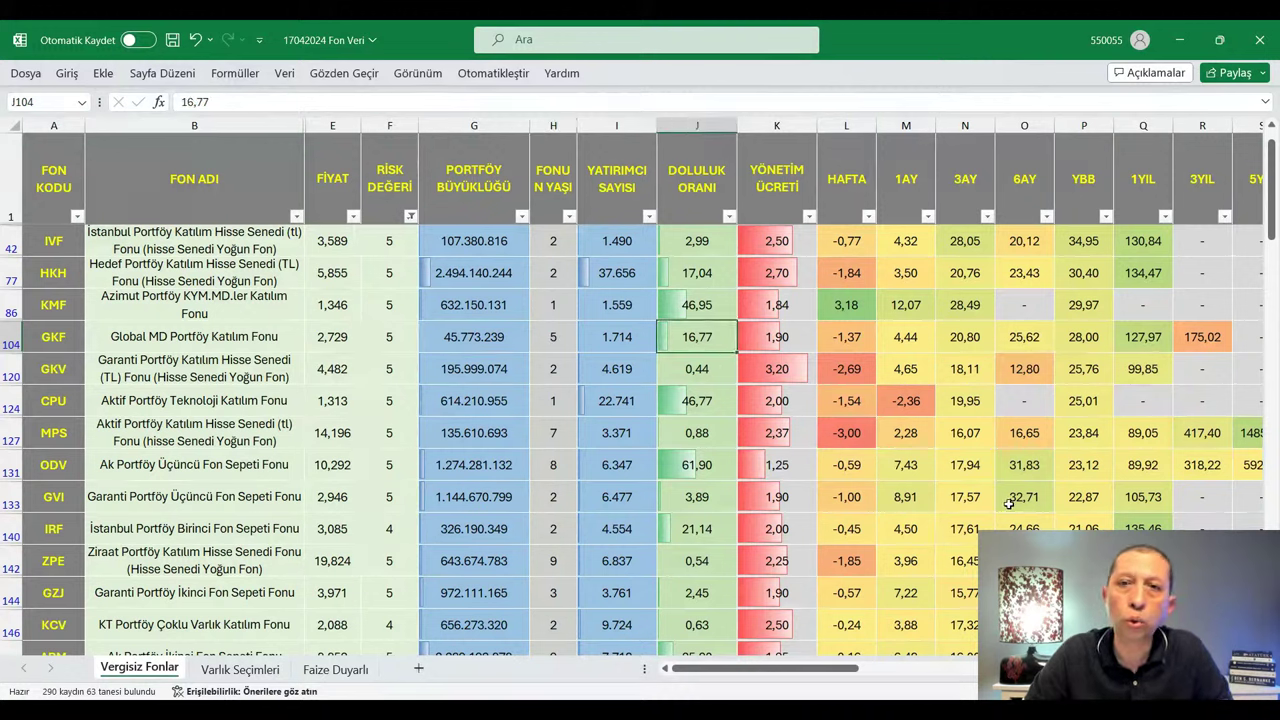
left_click(770, 342)
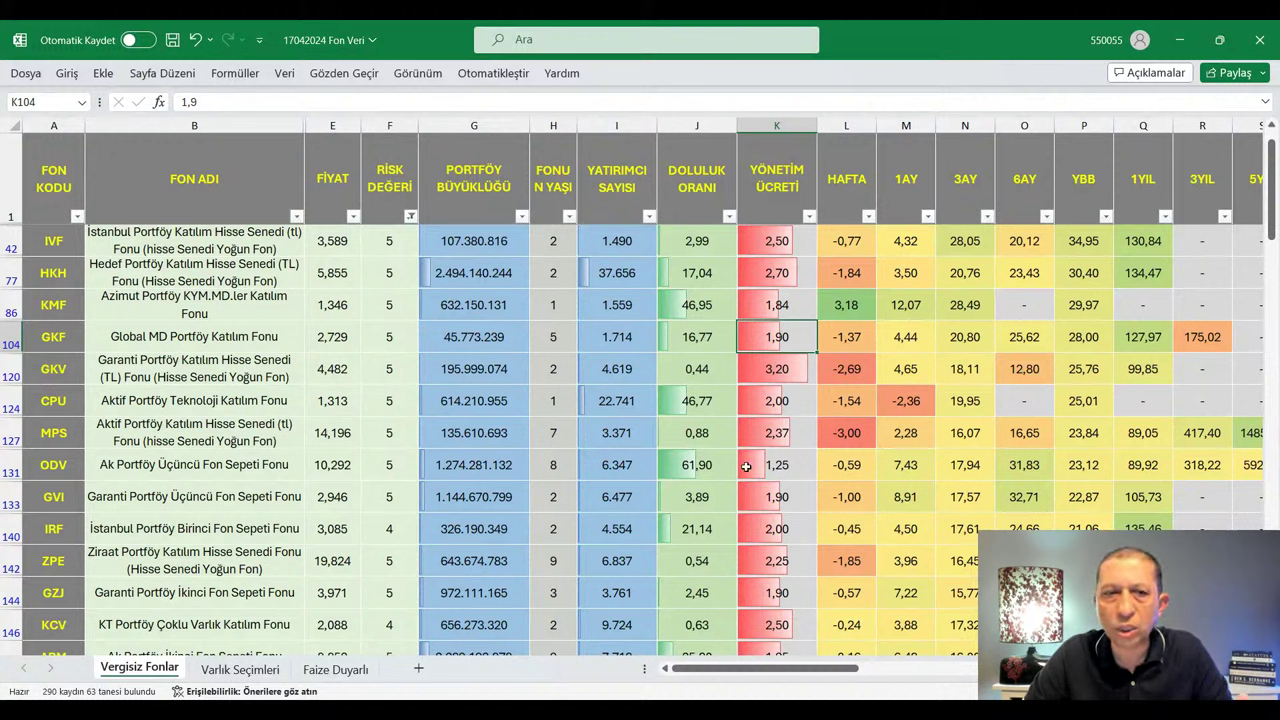
Step: Inspect the MPS fund in row 127, checking its 3AY and 1AY returns
left_click(14, 436)
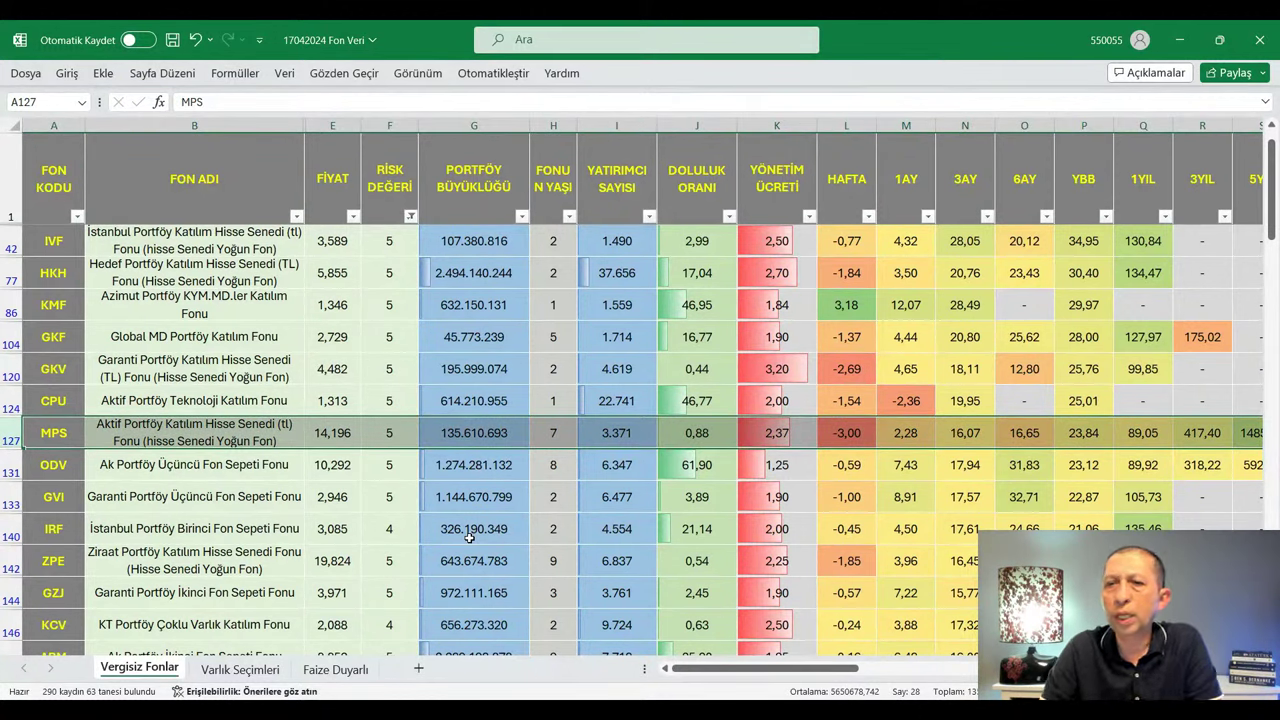
left_click(850, 494)
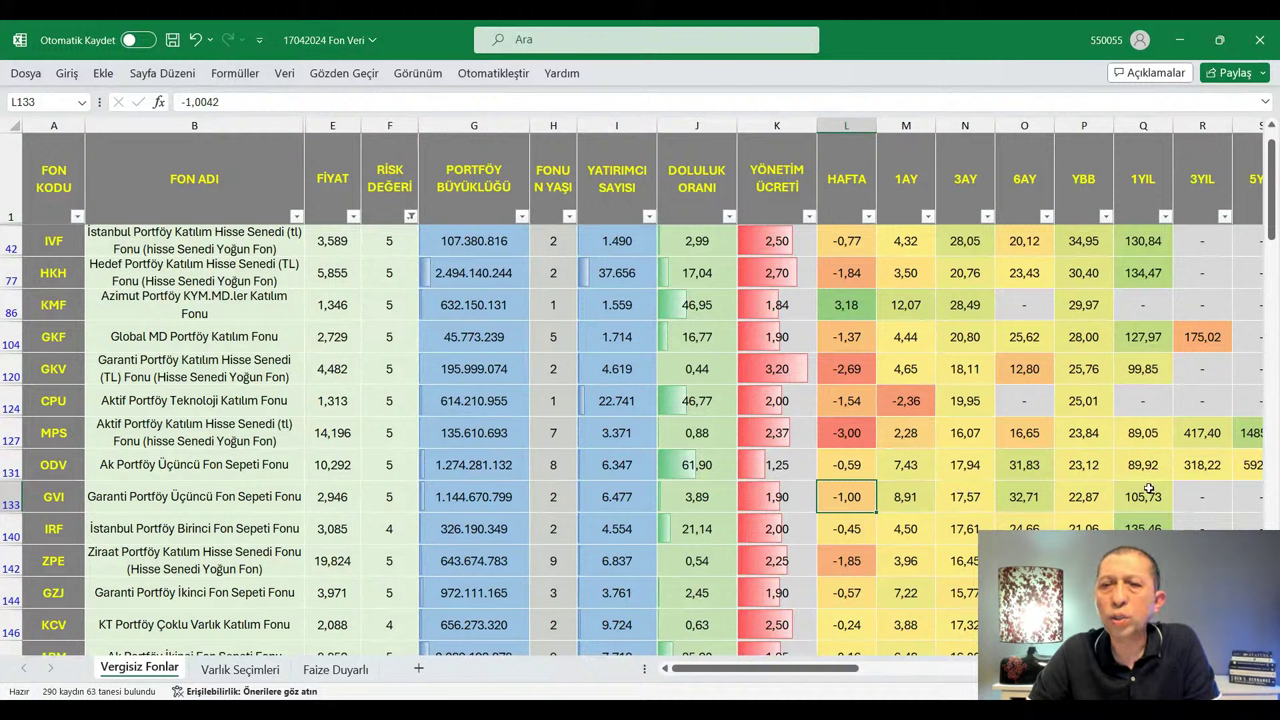
left_click(964, 436)
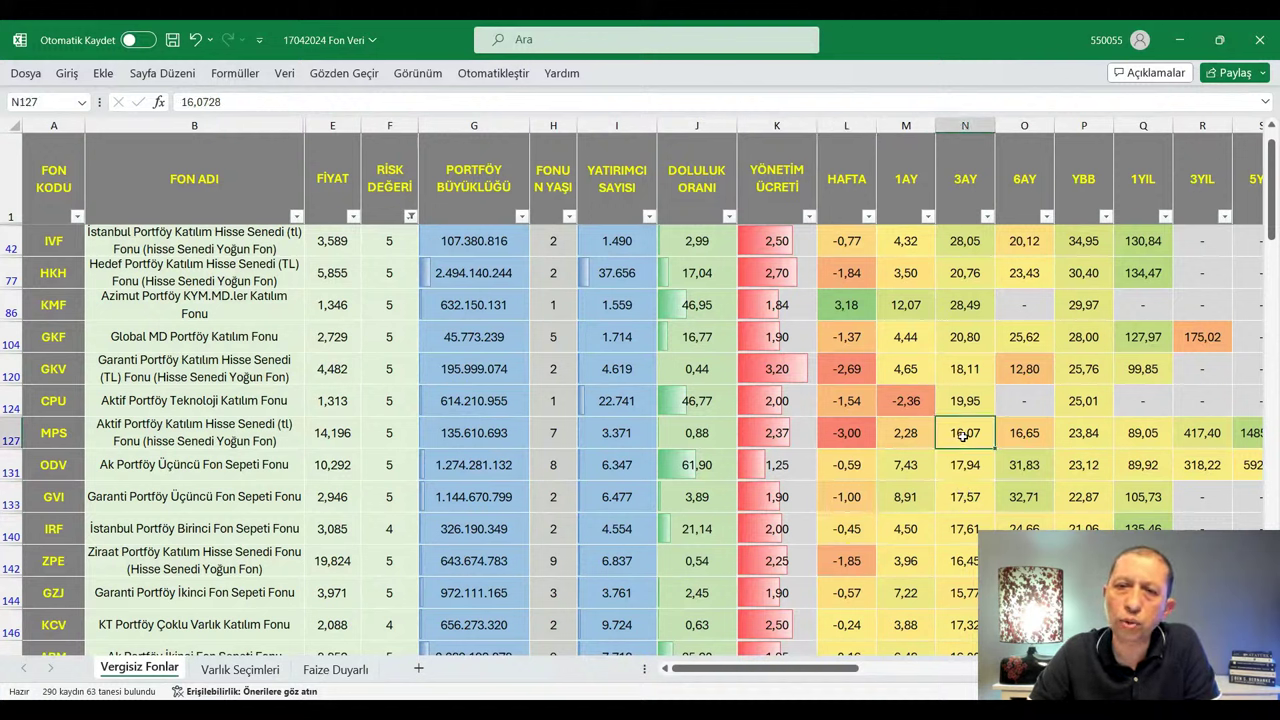
left_click(905, 440)
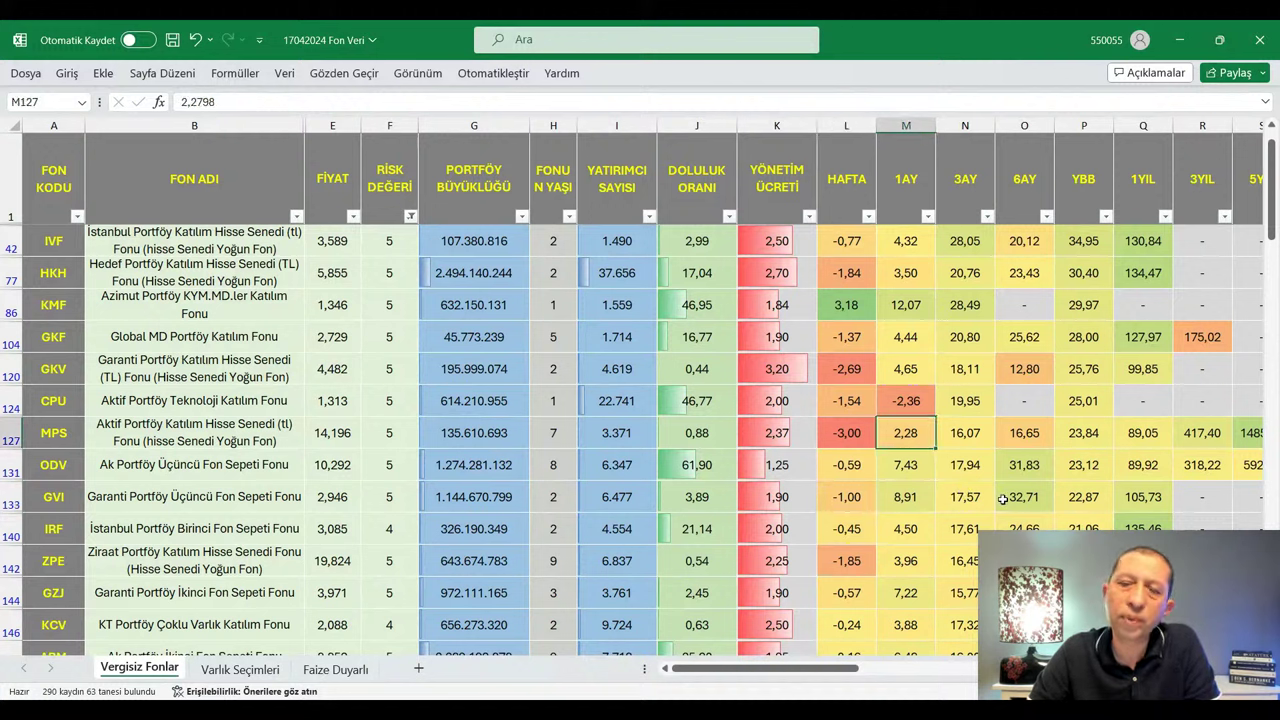
Step: Narrow the RİSK DEĞERİ filter to funds rated below 5 and review the remaining list
left_click(1081, 441)
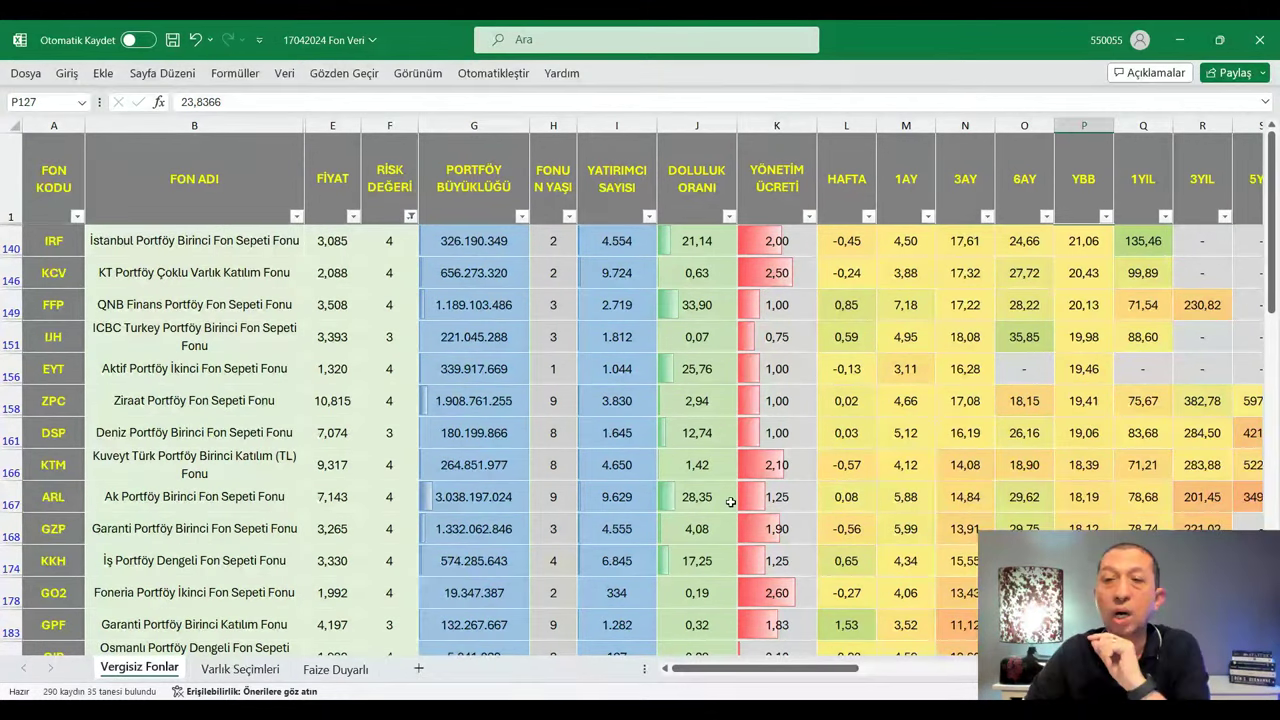
mouse_move(1272, 291)
left_mouse_down()
mouse_move(1272, 376)
mouse_move(1273, 287)
left_mouse_up()
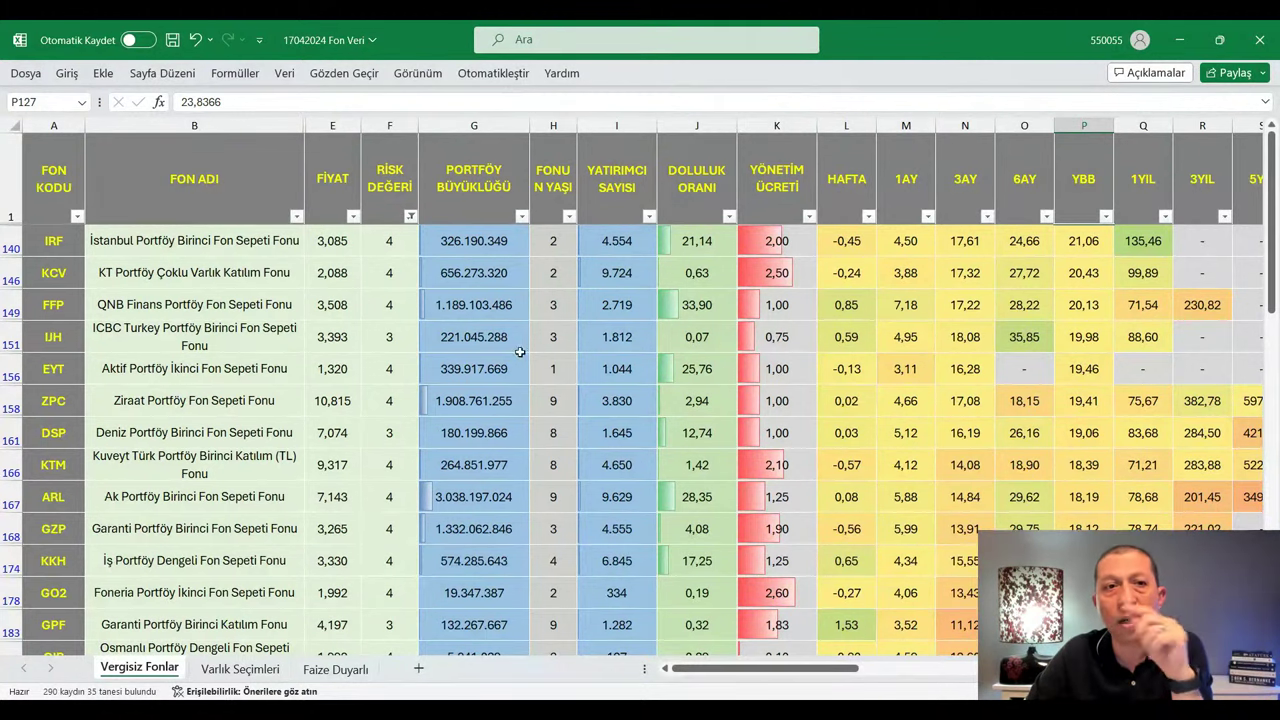
Step: Inspect the IJH fund in row 151, checking its YBB, 1AY, 3AY and 6AY returns
left_click(152, 279)
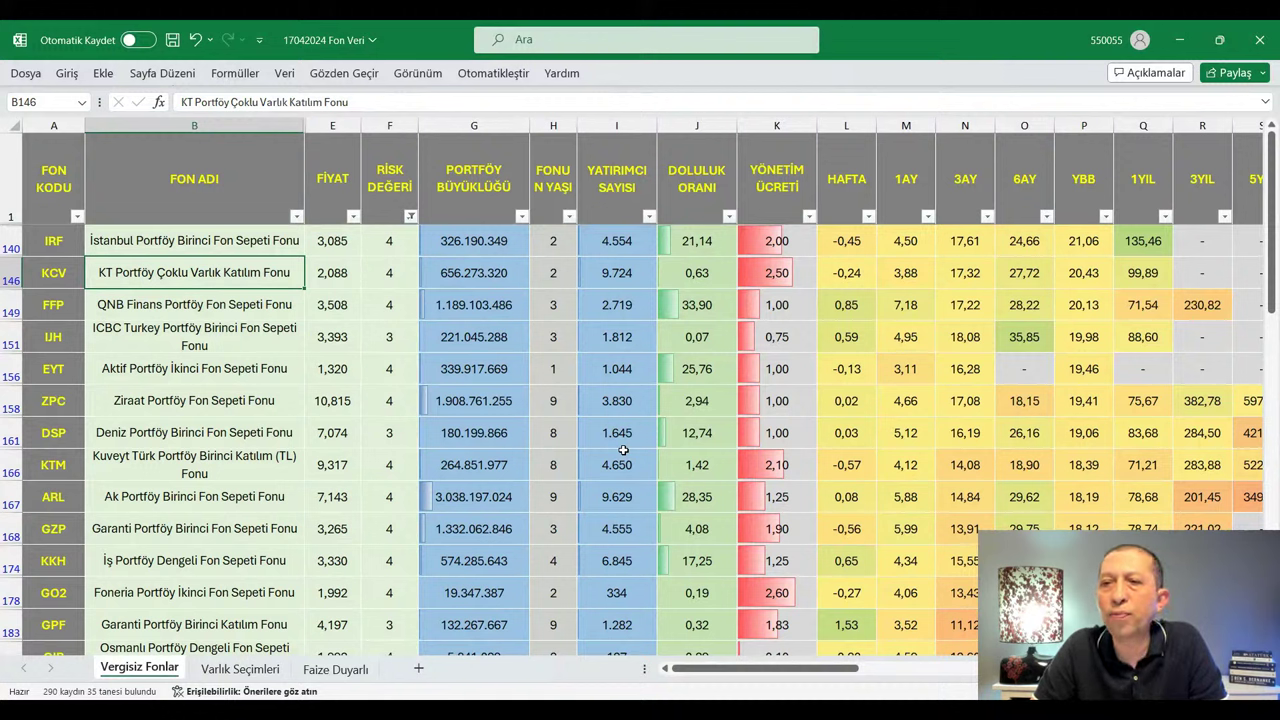
left_click(1089, 340)
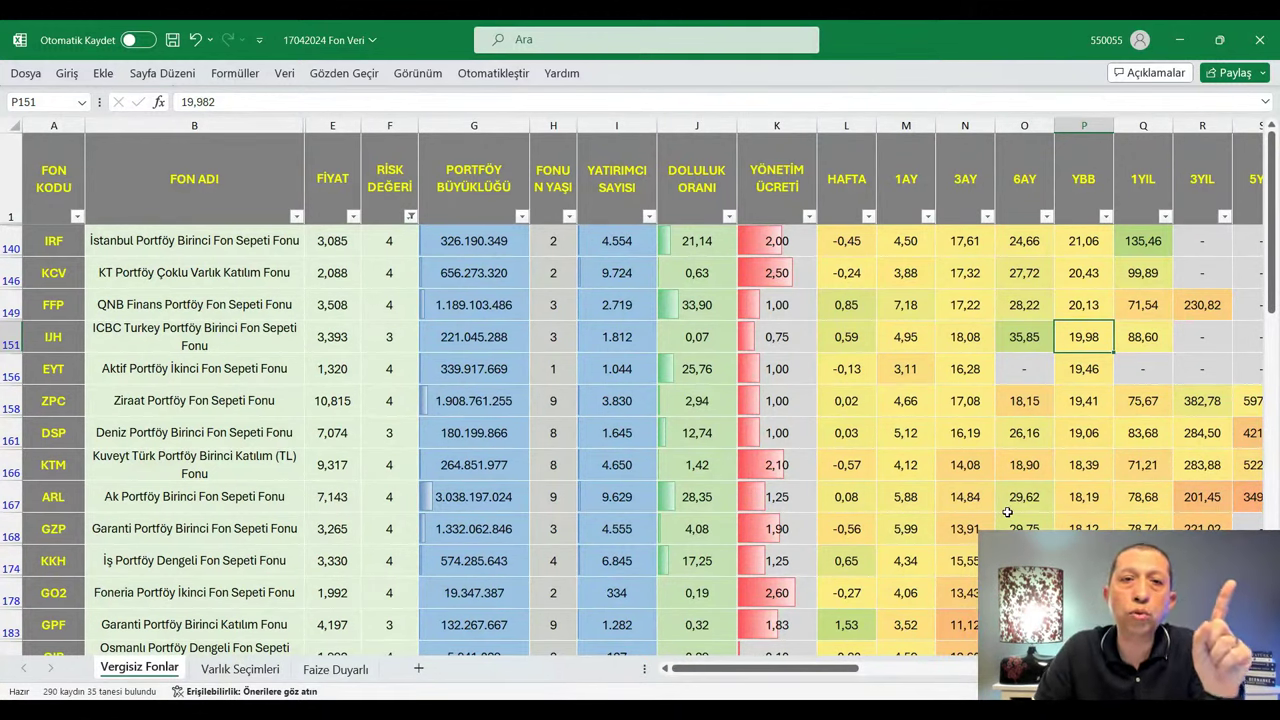
left_click(15, 343)
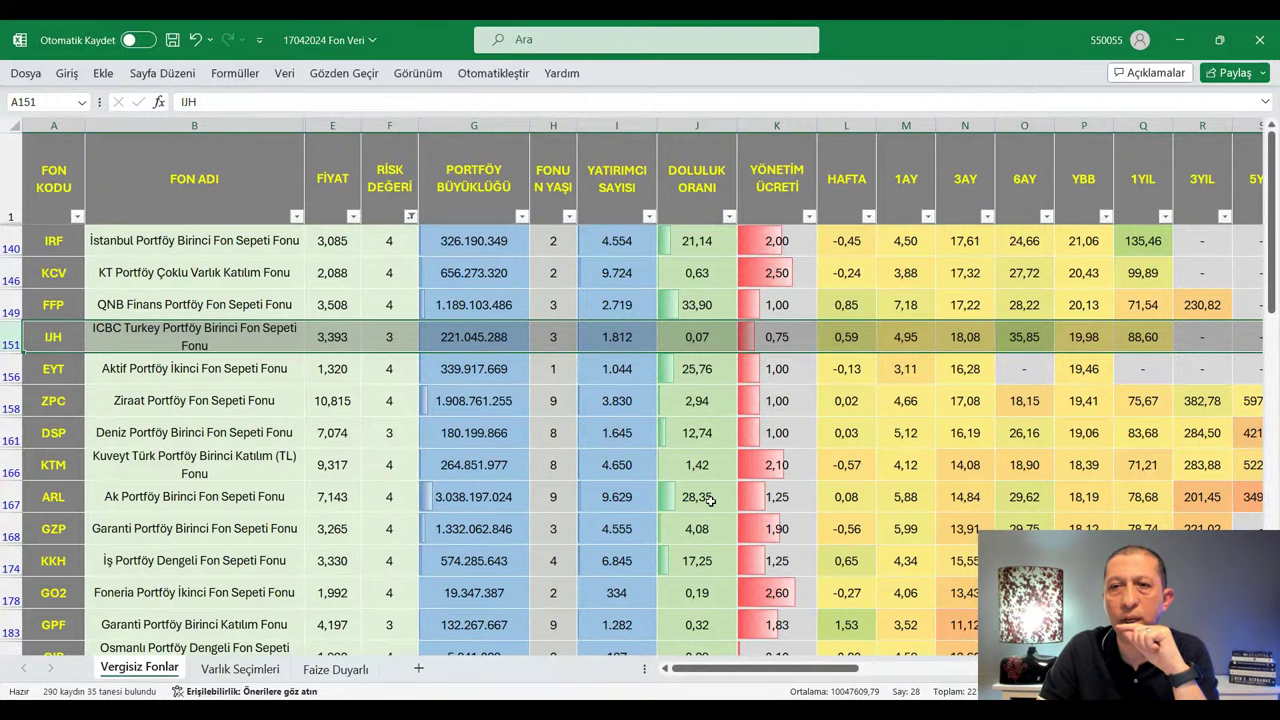
left_click(1022, 497)
left_click(902, 337)
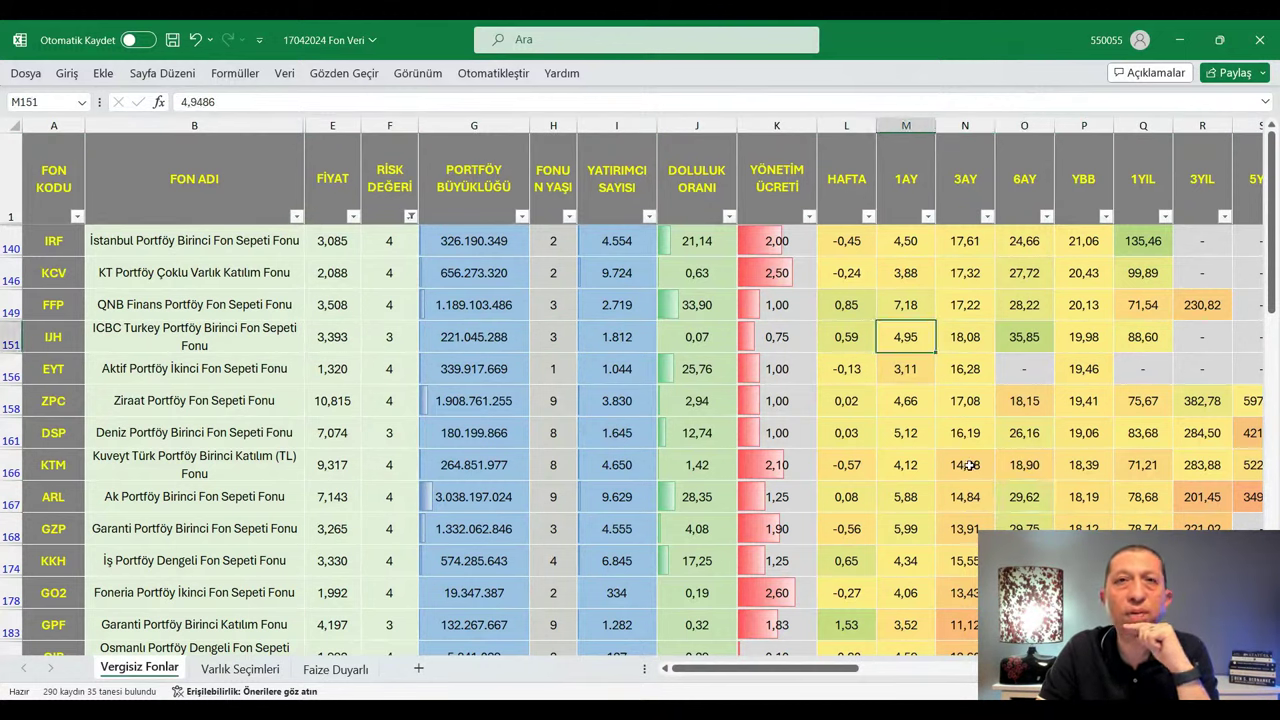
left_click(972, 336)
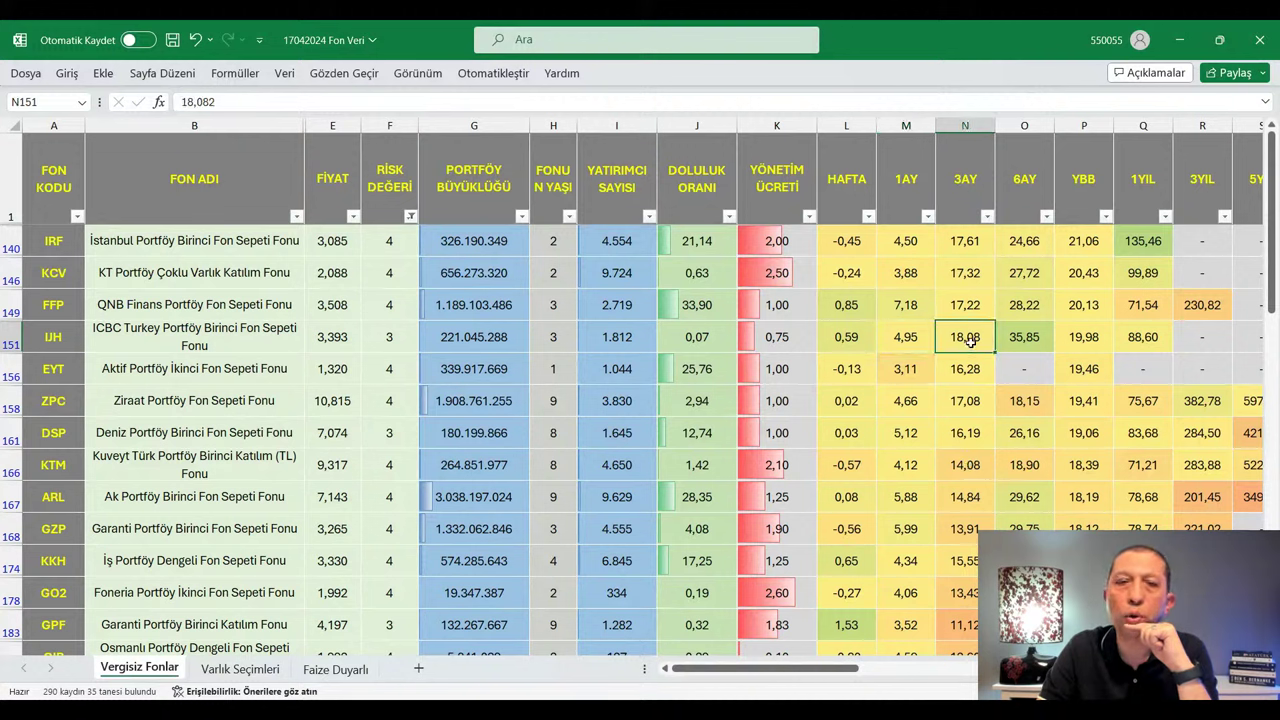
left_click(1032, 340)
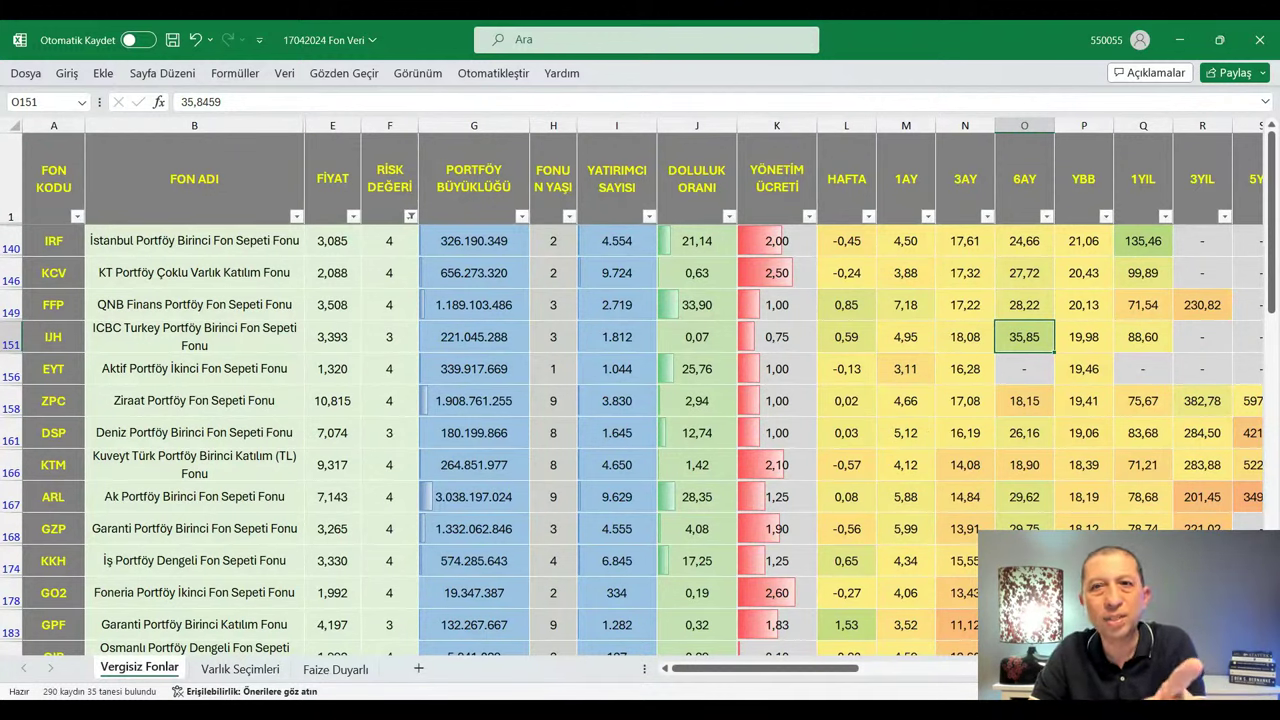
Step: Compare the IJH fund's 6AY return with the rest of the 6AY column, including nearby KTM and EYT returns
left_click(1024, 125)
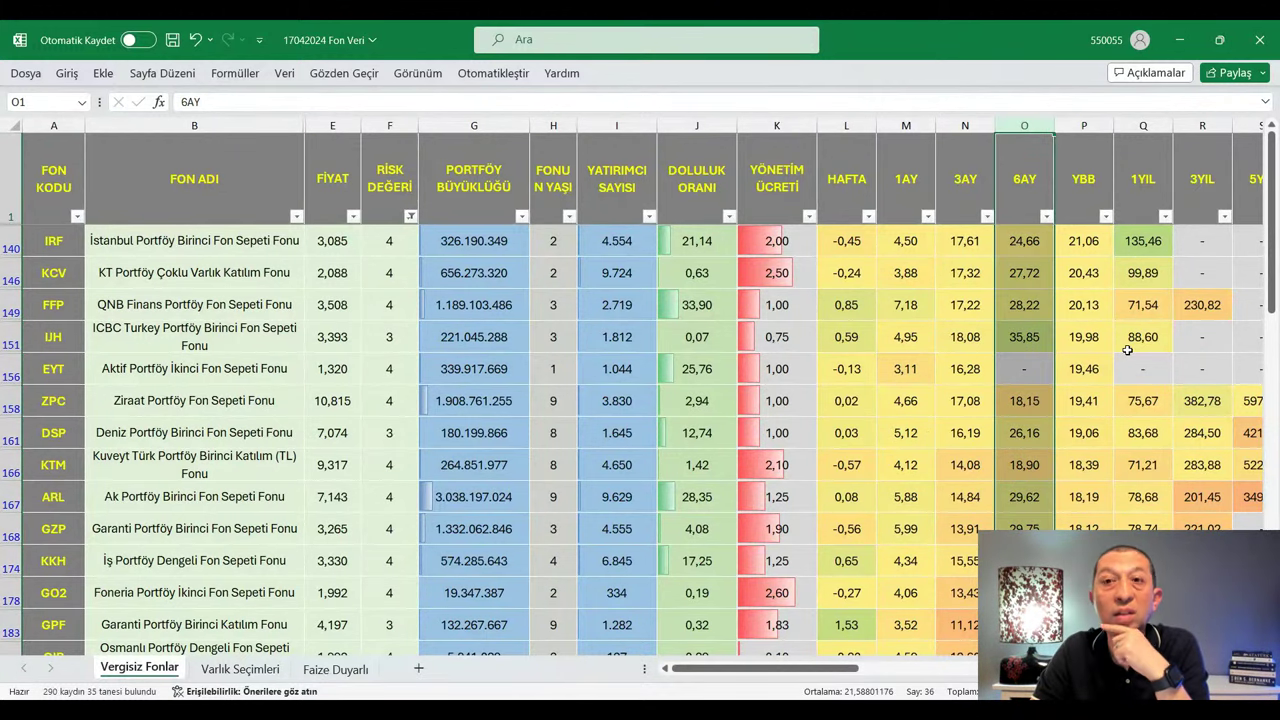
left_click(1122, 428)
left_click(1012, 344)
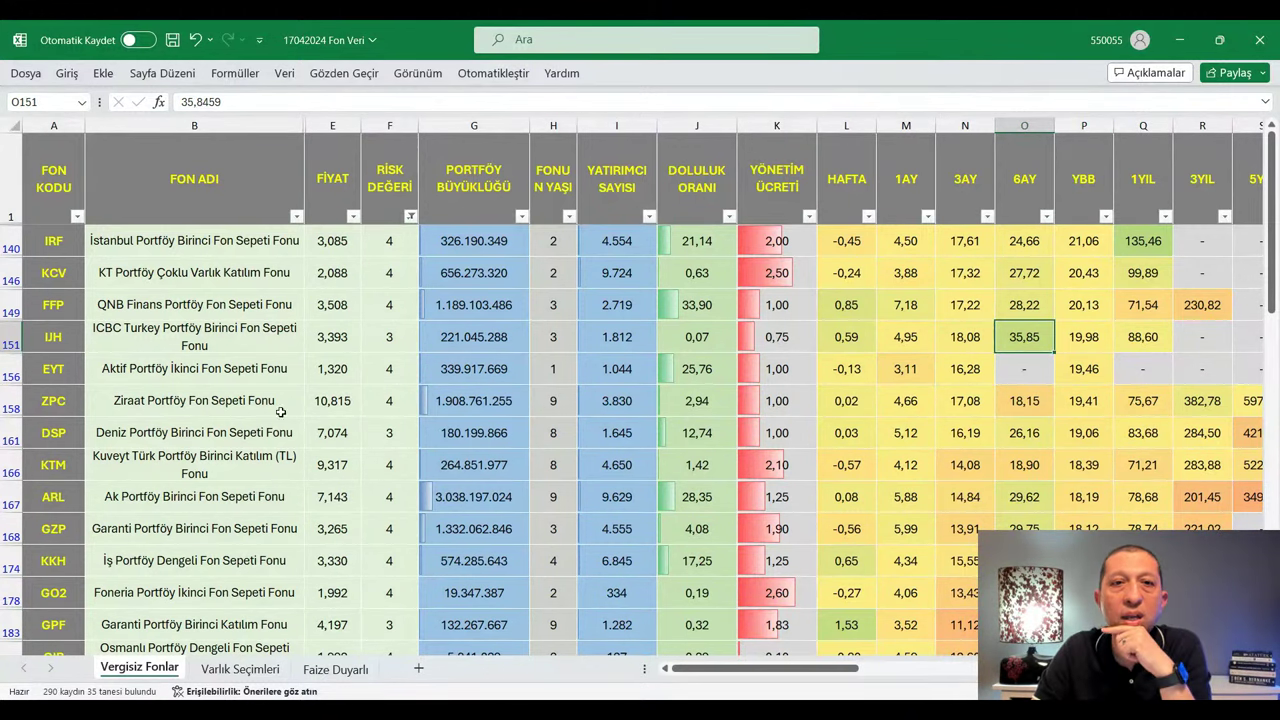
left_click(1061, 454)
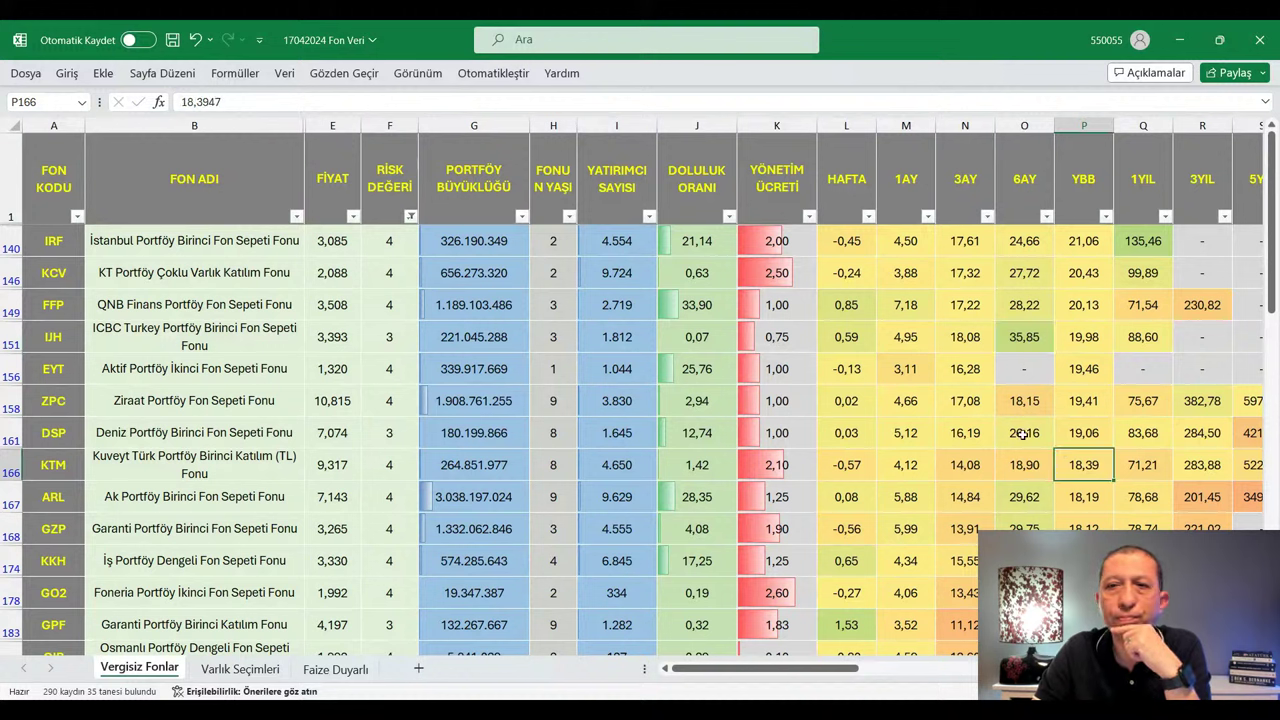
left_click(908, 374)
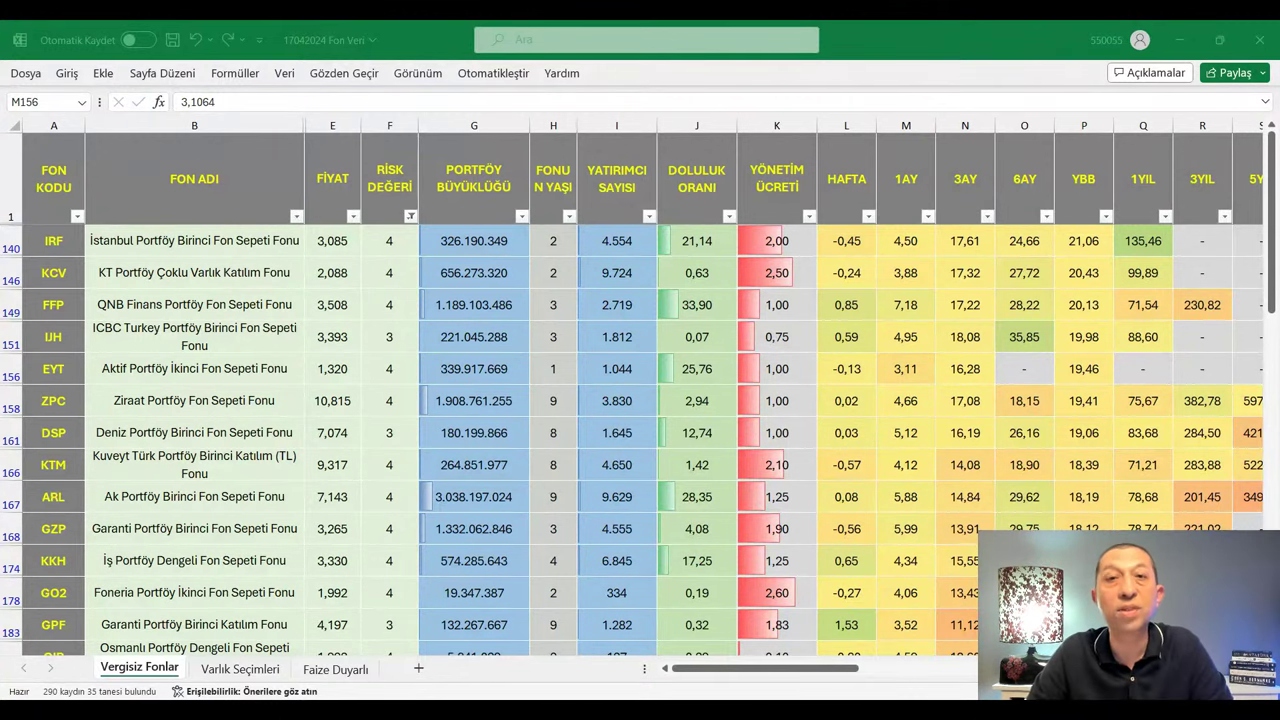
Step: Unhide the KATEGORİ and ALT KATEGORİ columns between FON ADI and FİYAT
key("alt+Tab")
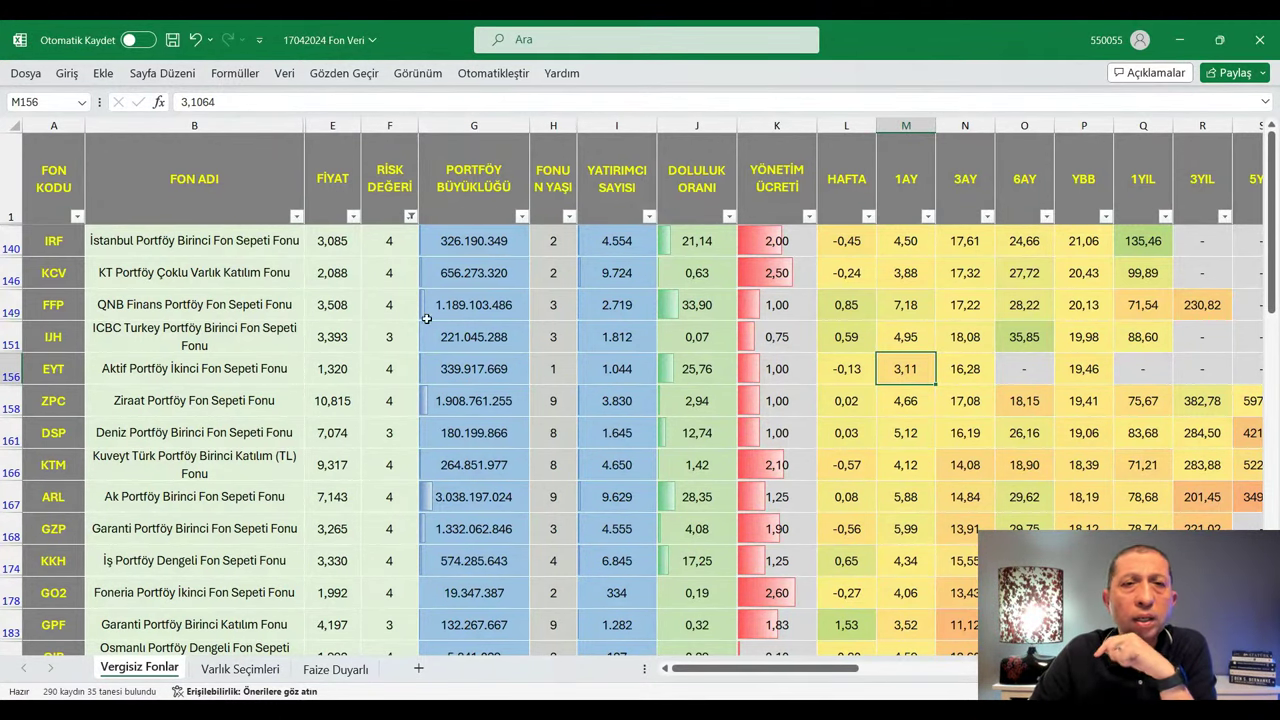
left_click(327, 125)
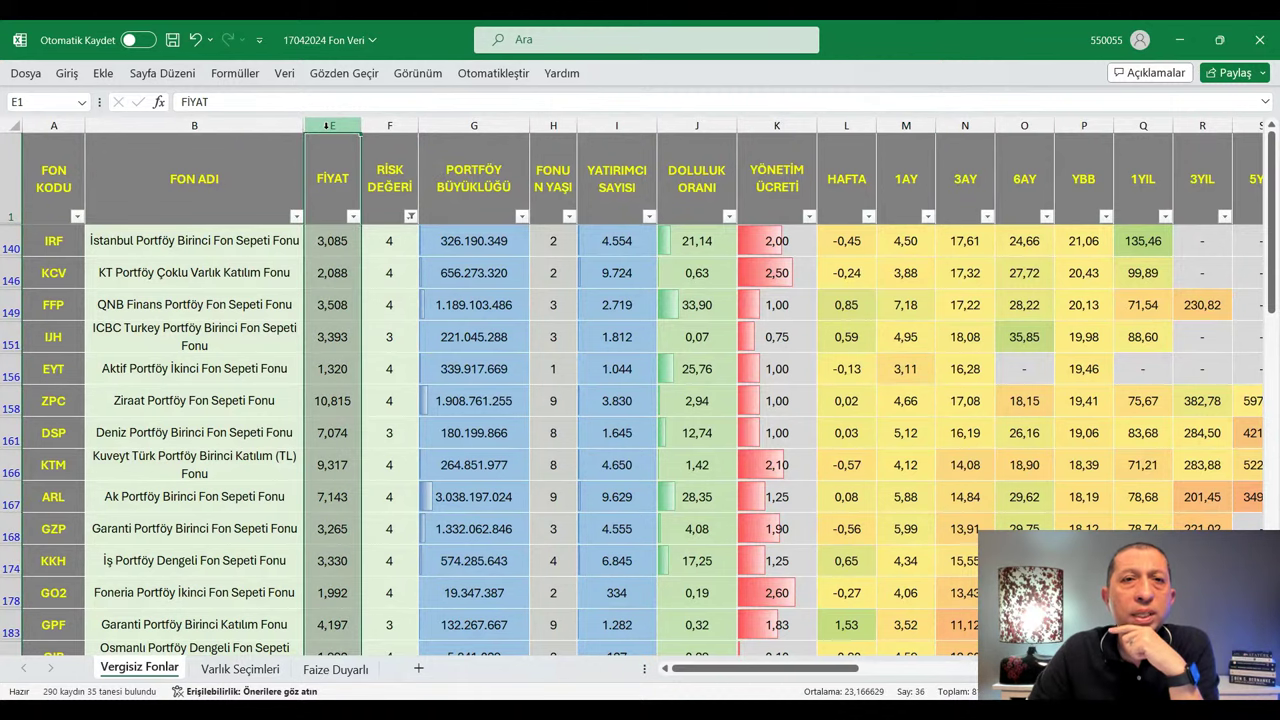
double_click(307, 126)
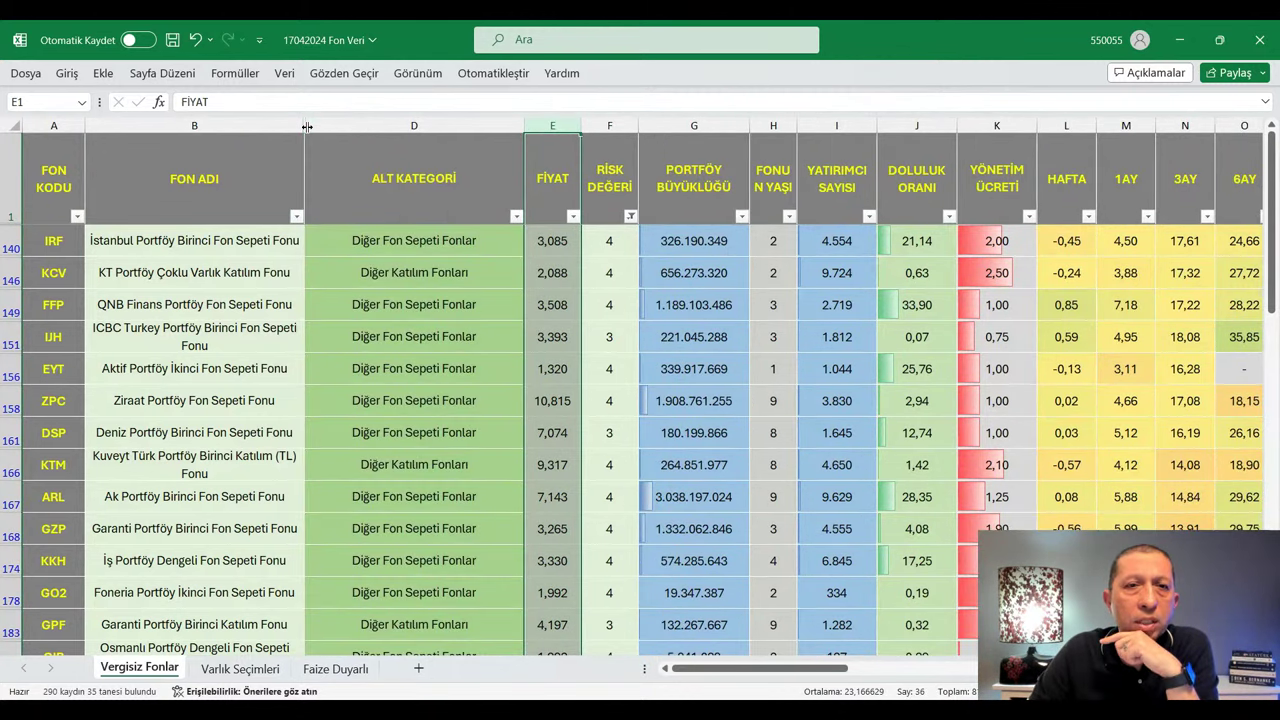
double_click(307, 126)
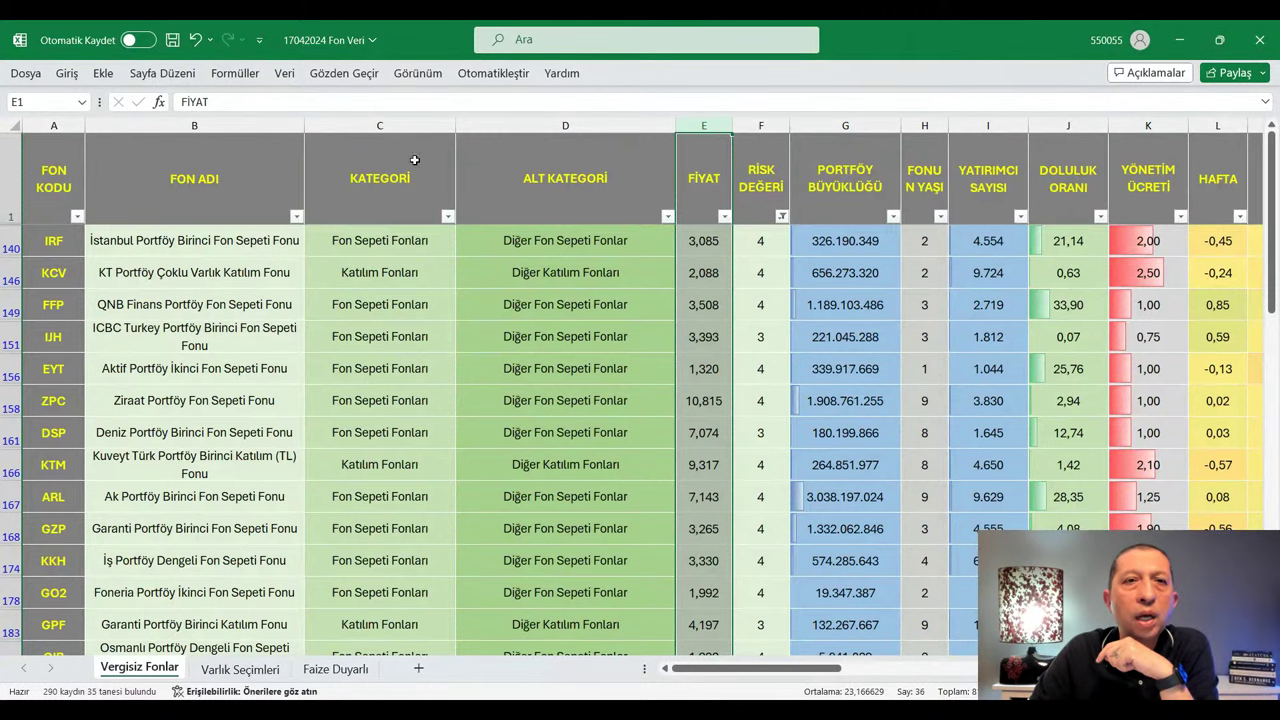
left_click(27, 74)
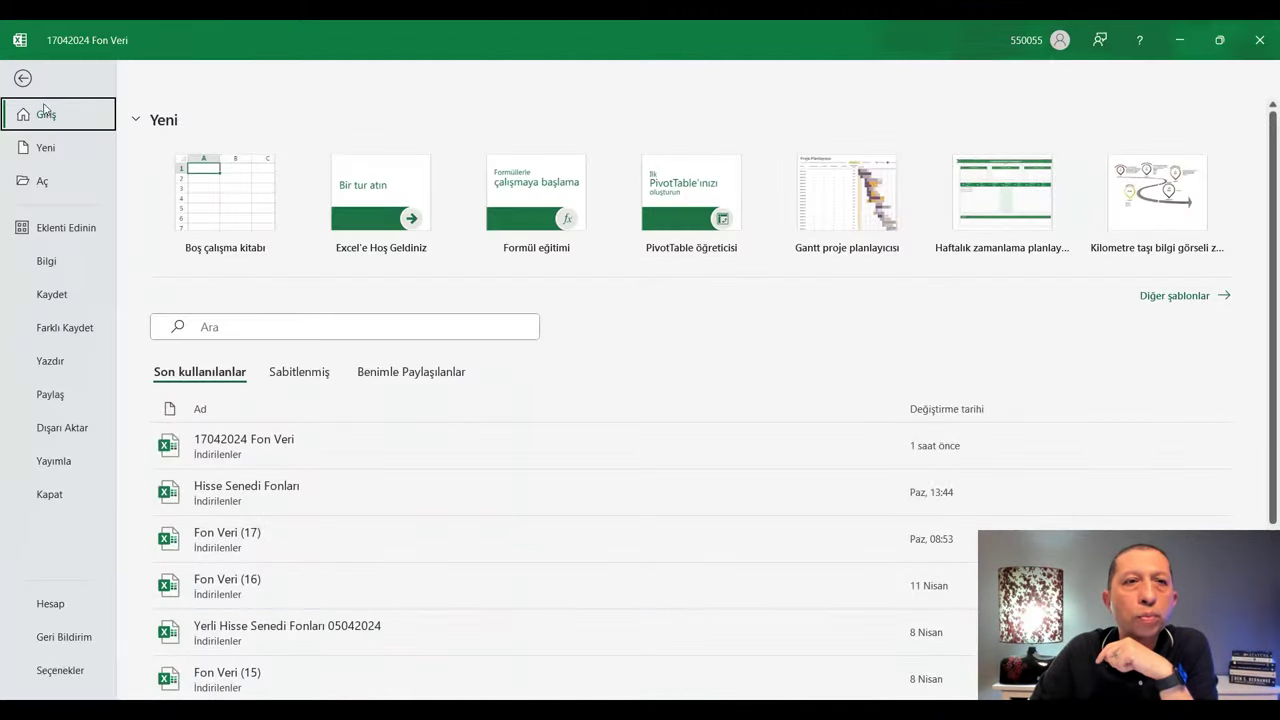
left_click(21, 80)
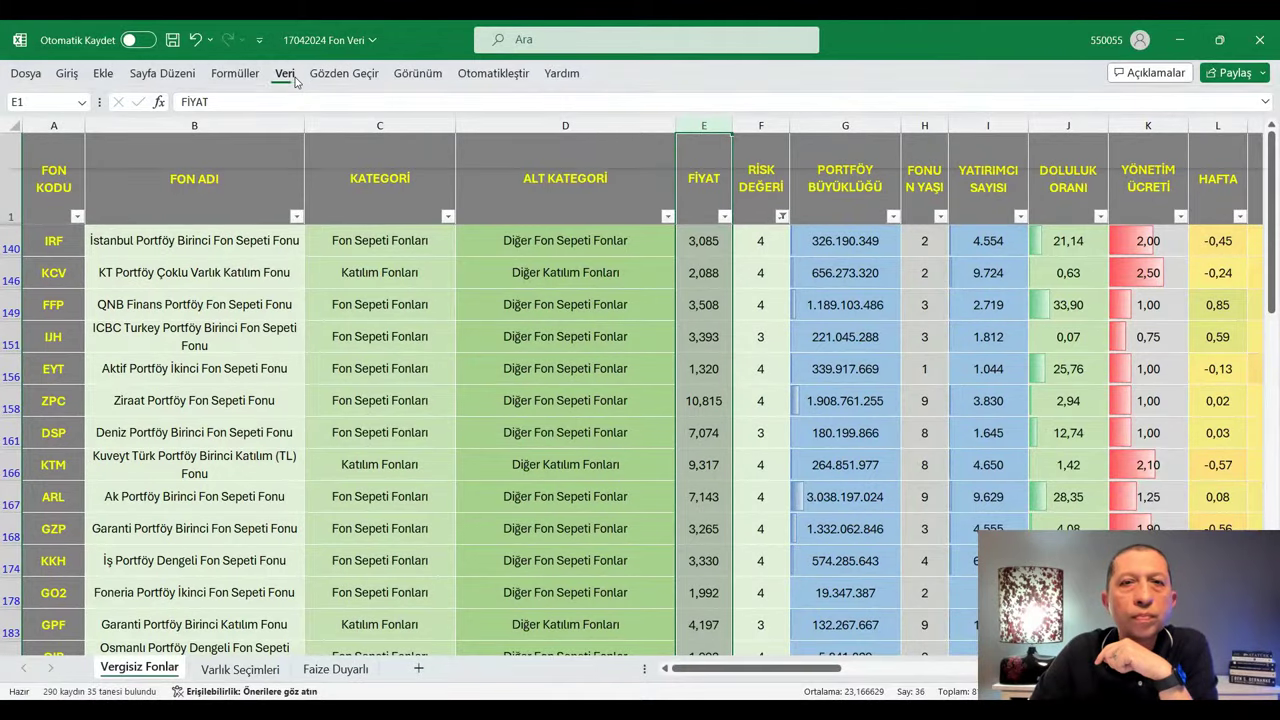
Step: Remove the active risk filter and turn filtering back on for the whole fund table
key("ctrl+shift+l")
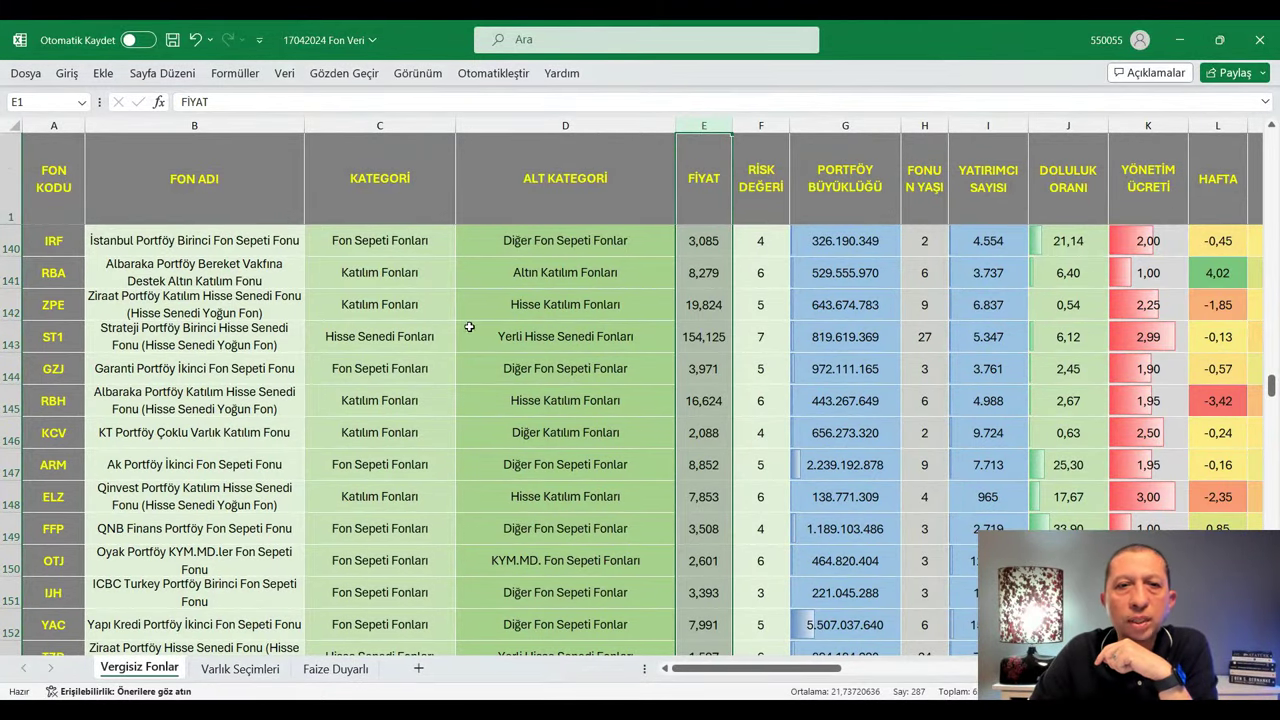
key("ctrl+Home")
key("ctrl+a")
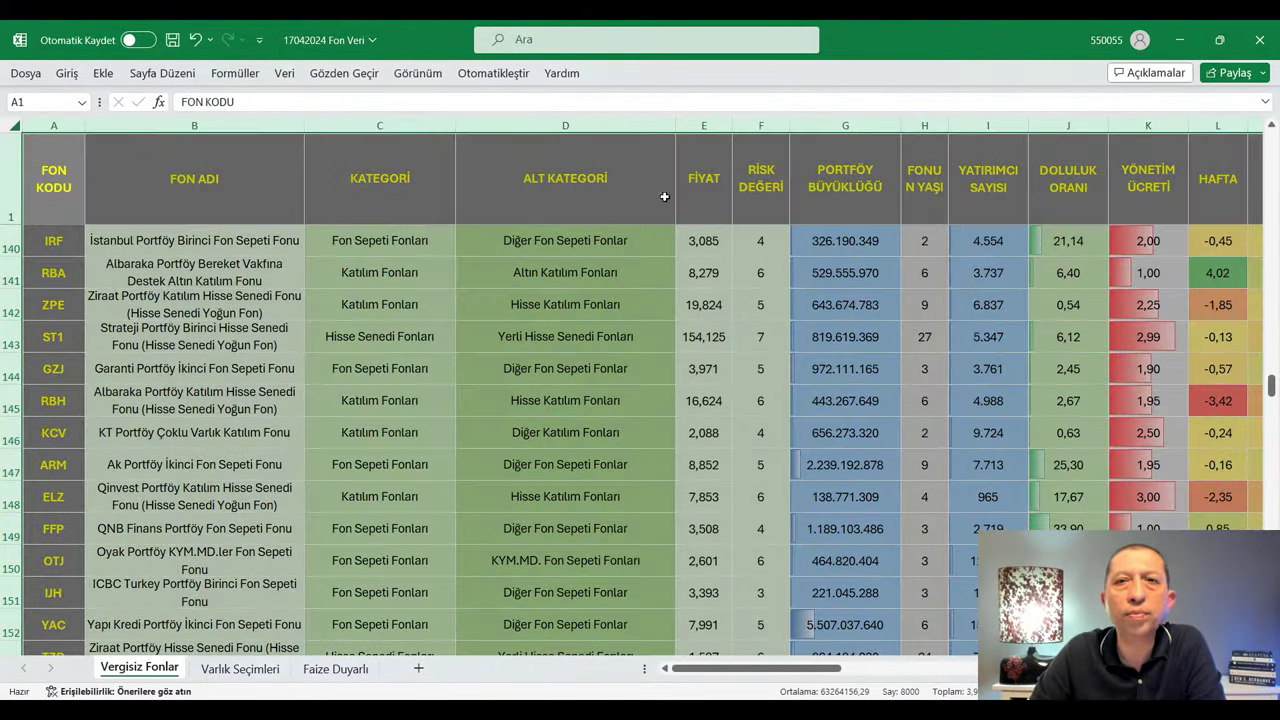
left_click(284, 73)
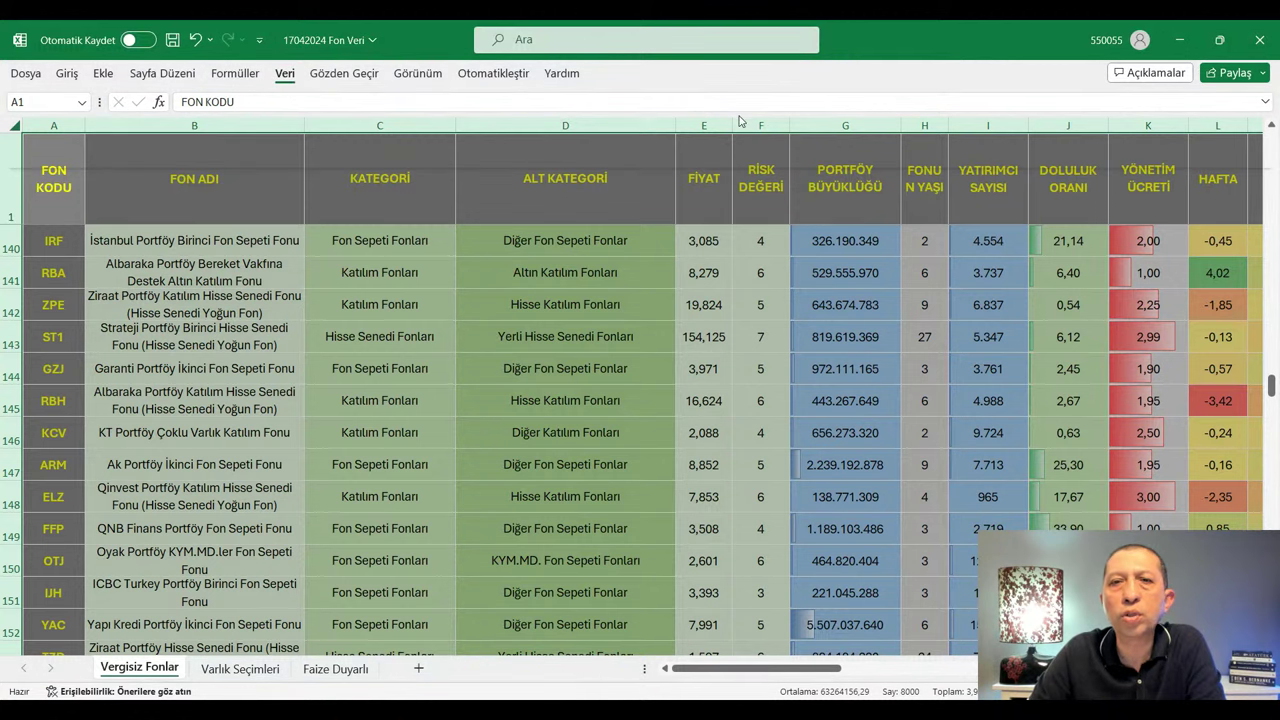
key("ctrl+shift+l")
Step: Filter the KATEGORİ column to show only Fon Sepeti Fonları
left_click(447, 212)
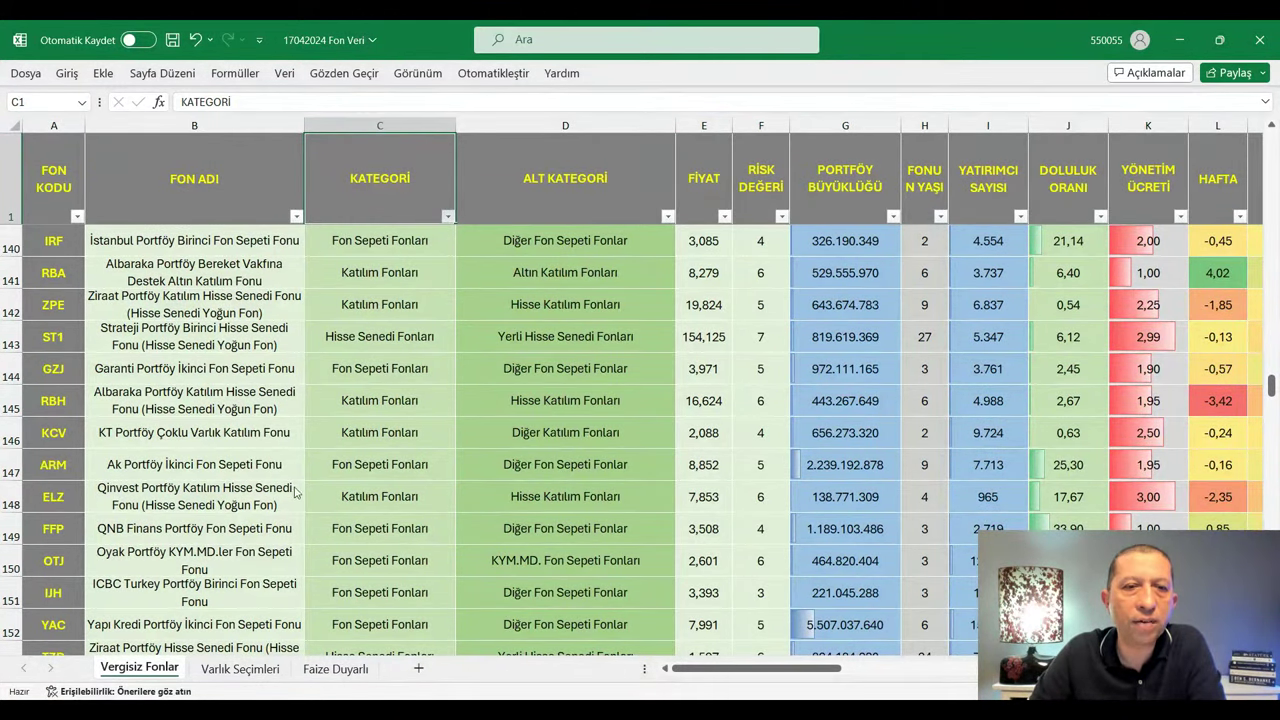
left_click(382, 592)
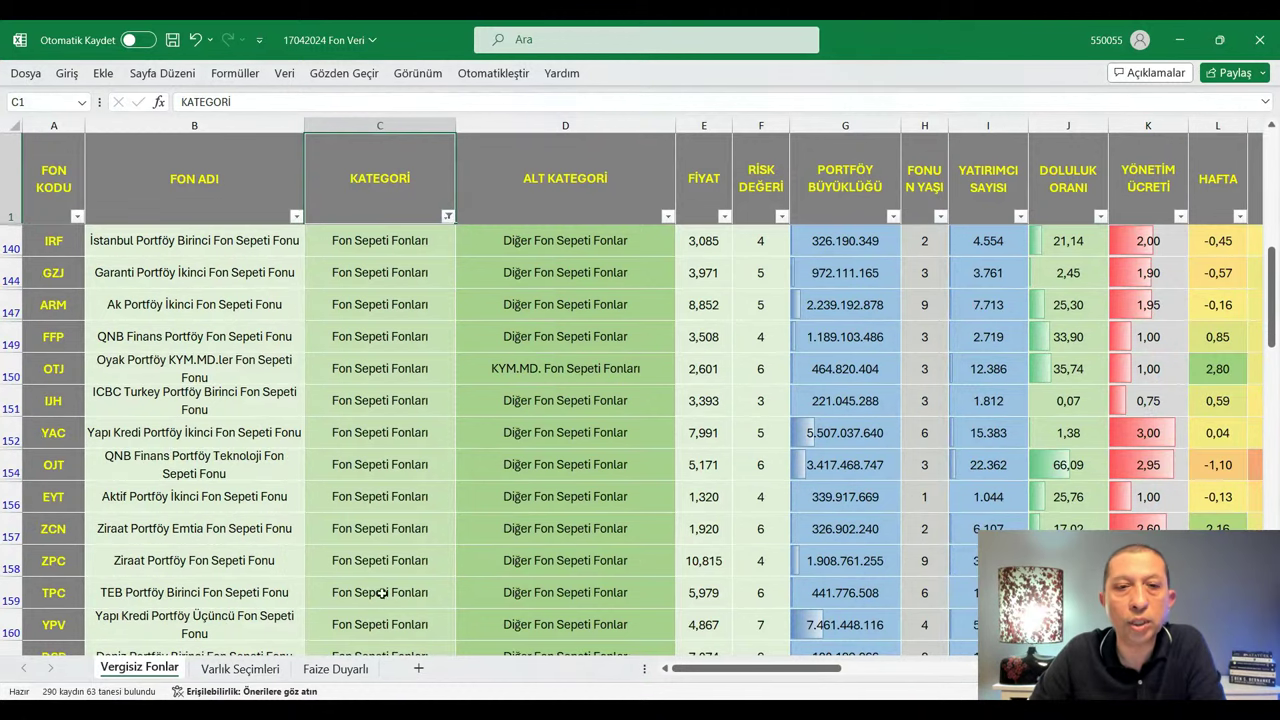
left_click(985, 498)
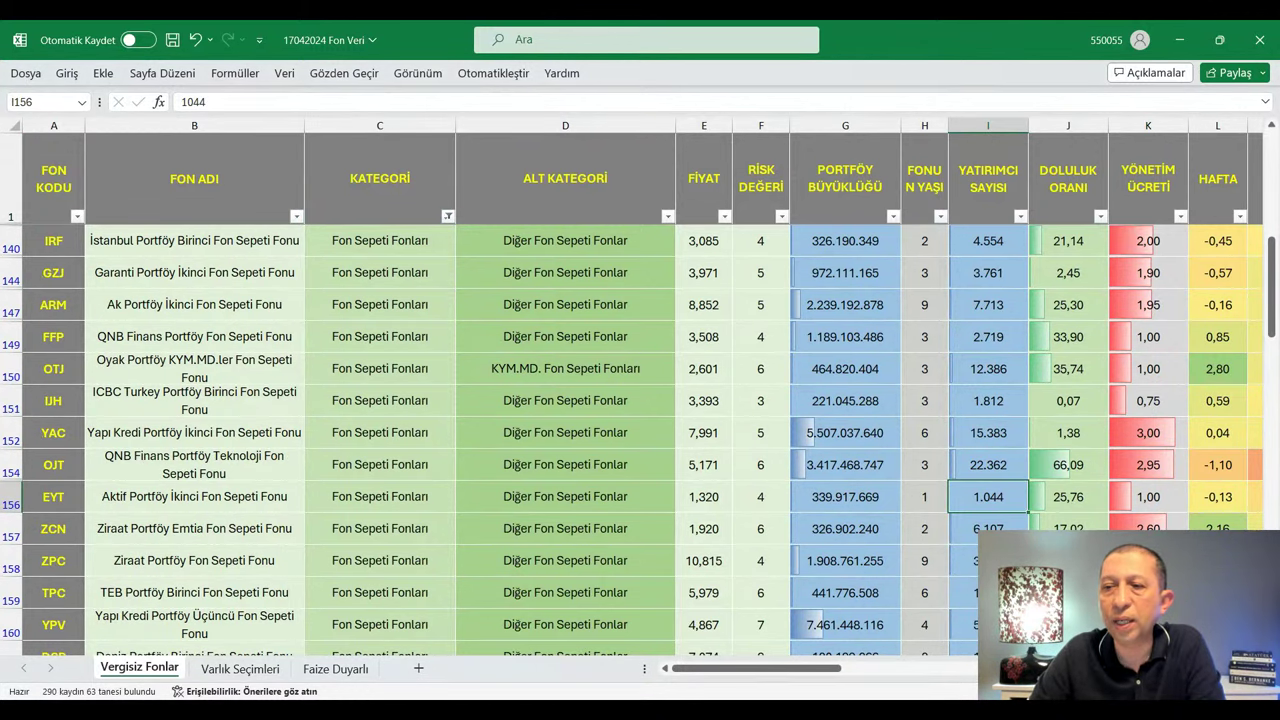
scroll(640, 400, "right", 5)
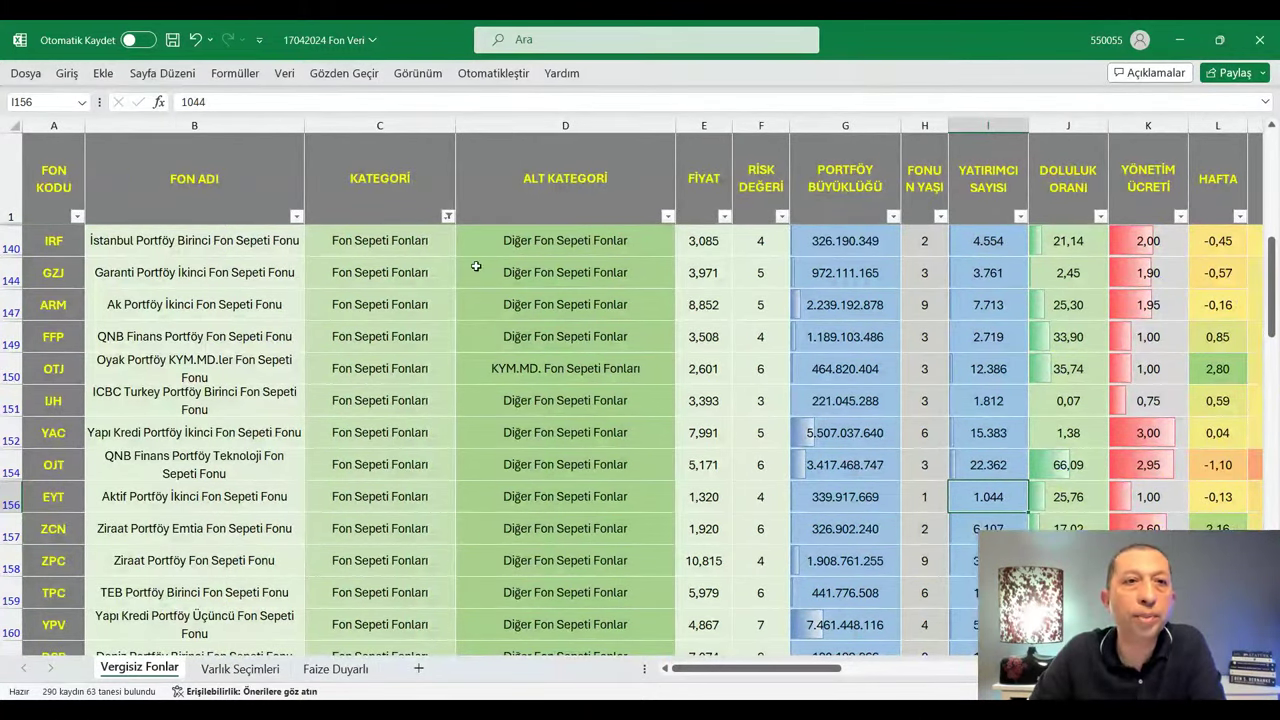
Step: Freeze the panes before the FON ADI column and review the fund basket list's return and risk columns
left_click(200, 134)
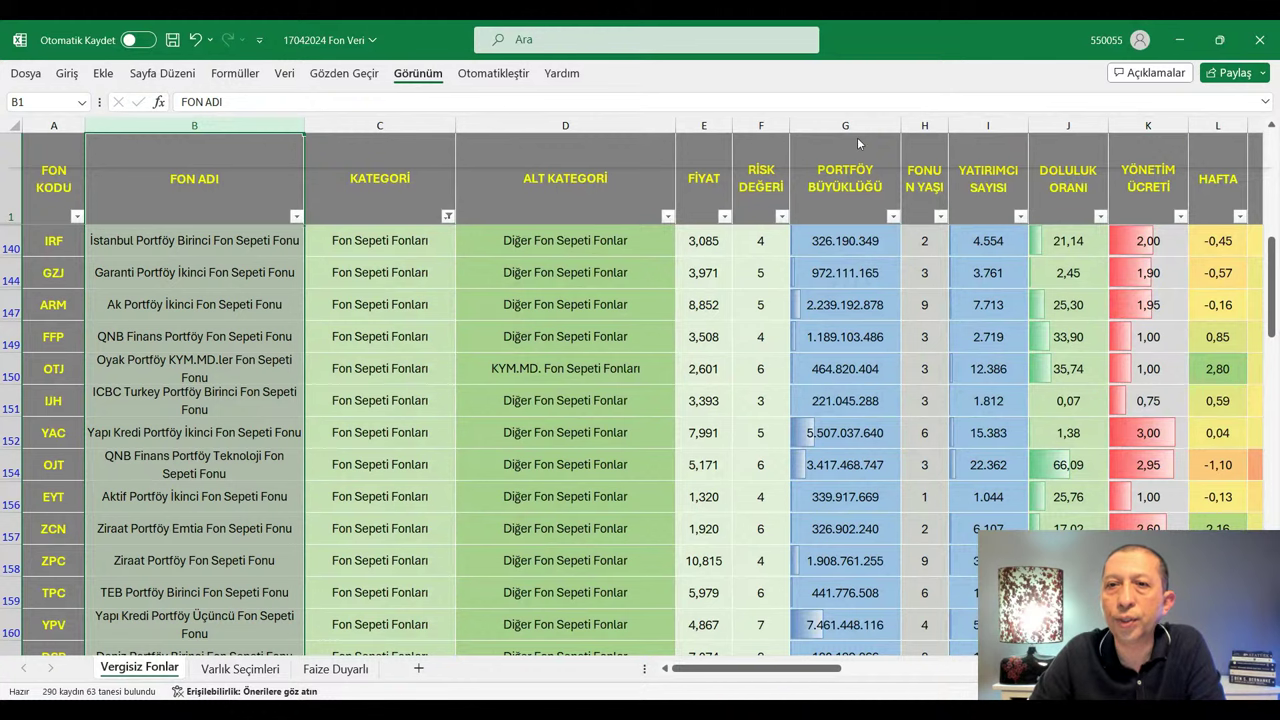
scroll(857, 400, "up", 5)
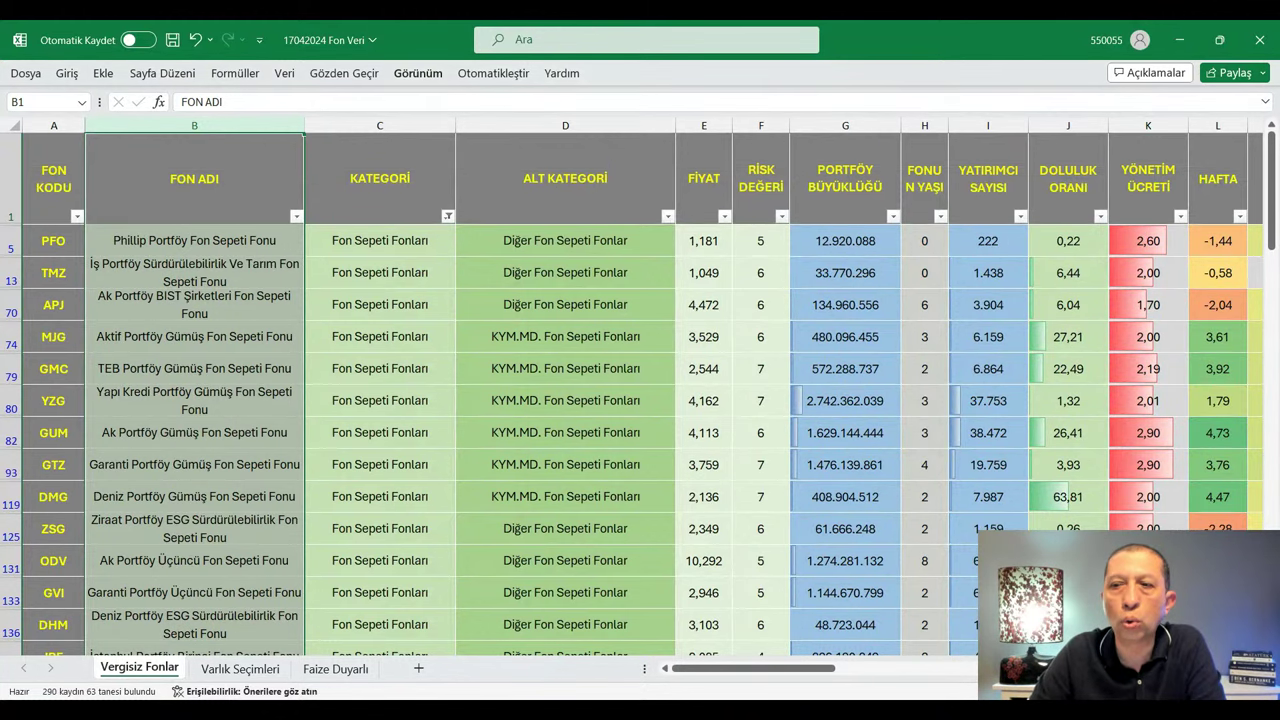
scroll(640, 400, "right", 2)
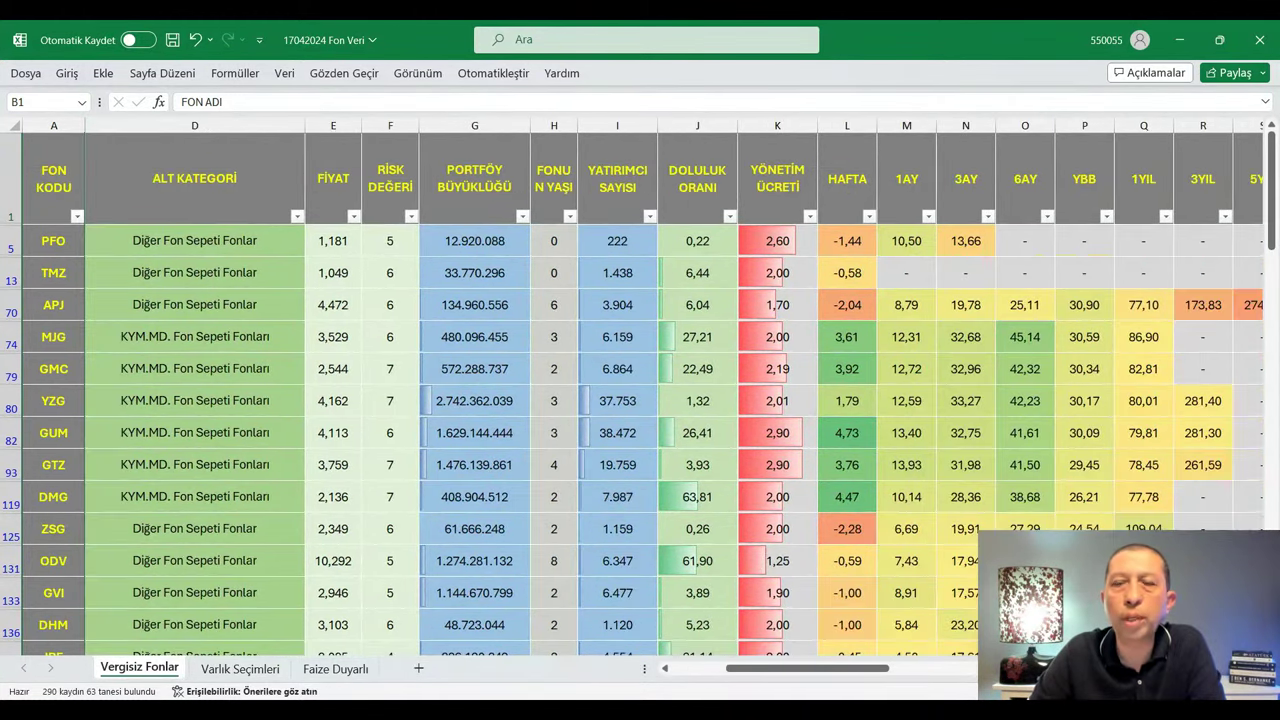
scroll(640, 400, "right", 3)
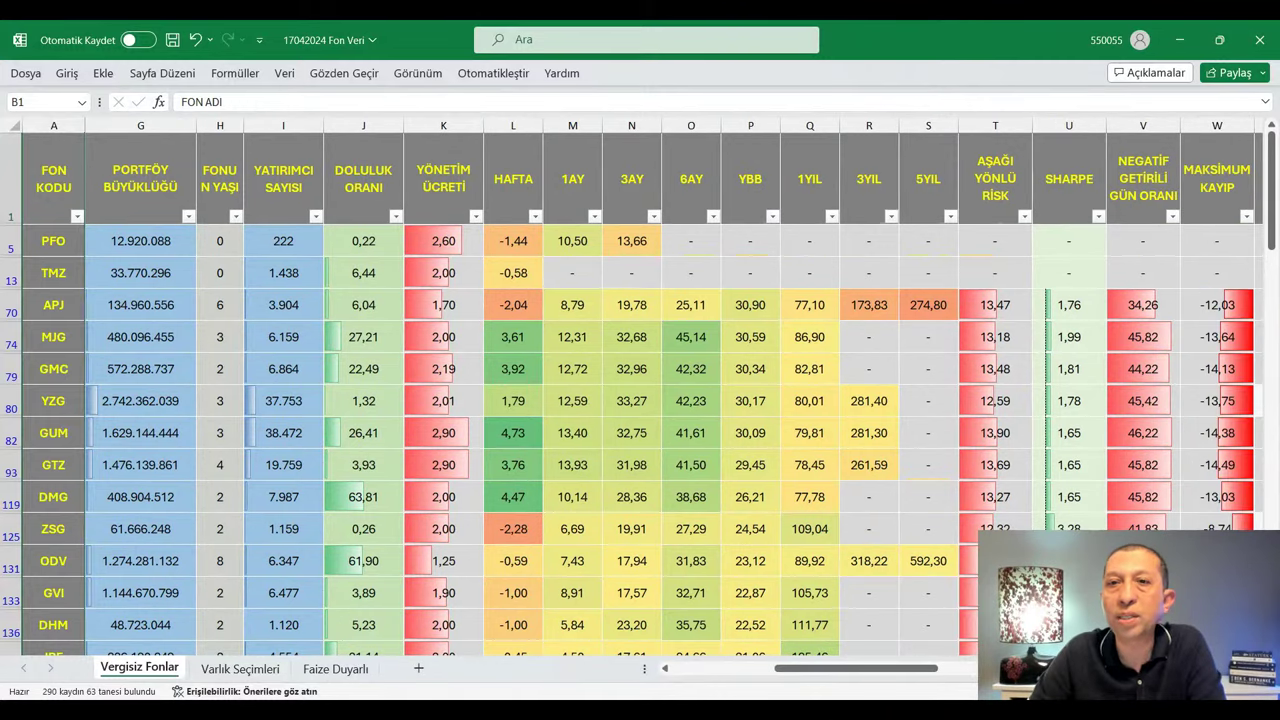
left_click(18, 127)
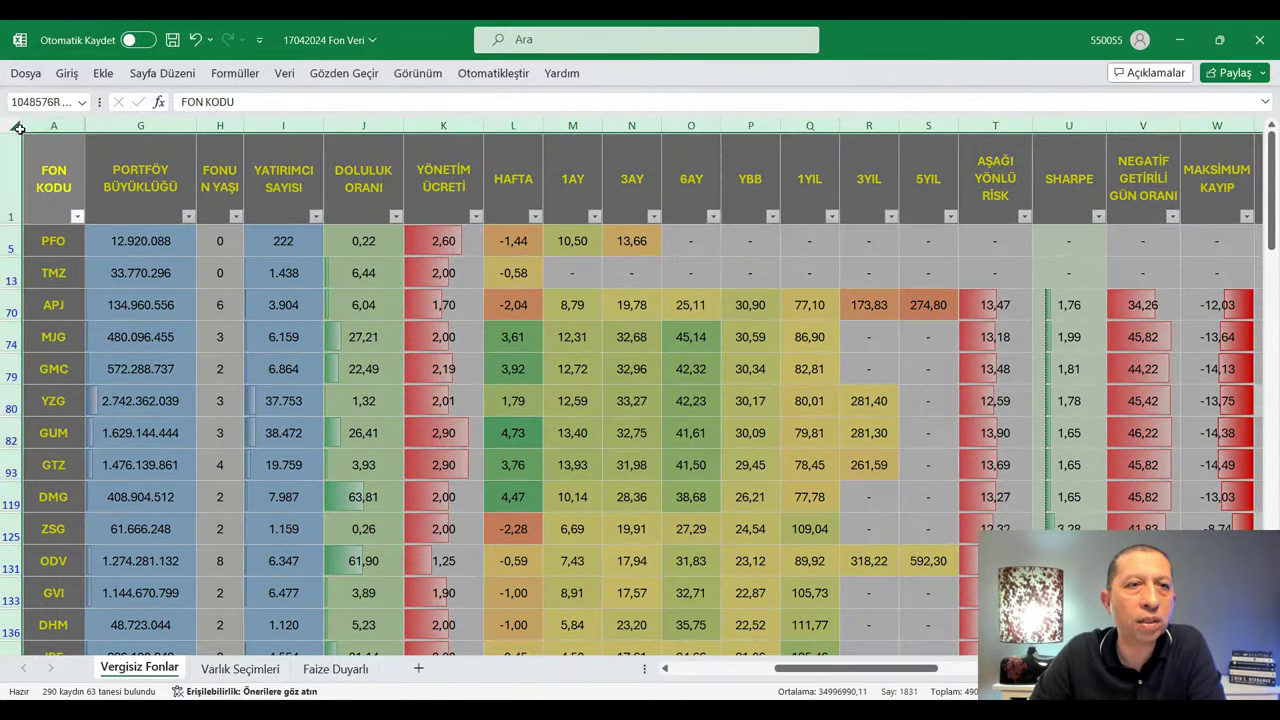
left_click(284, 73)
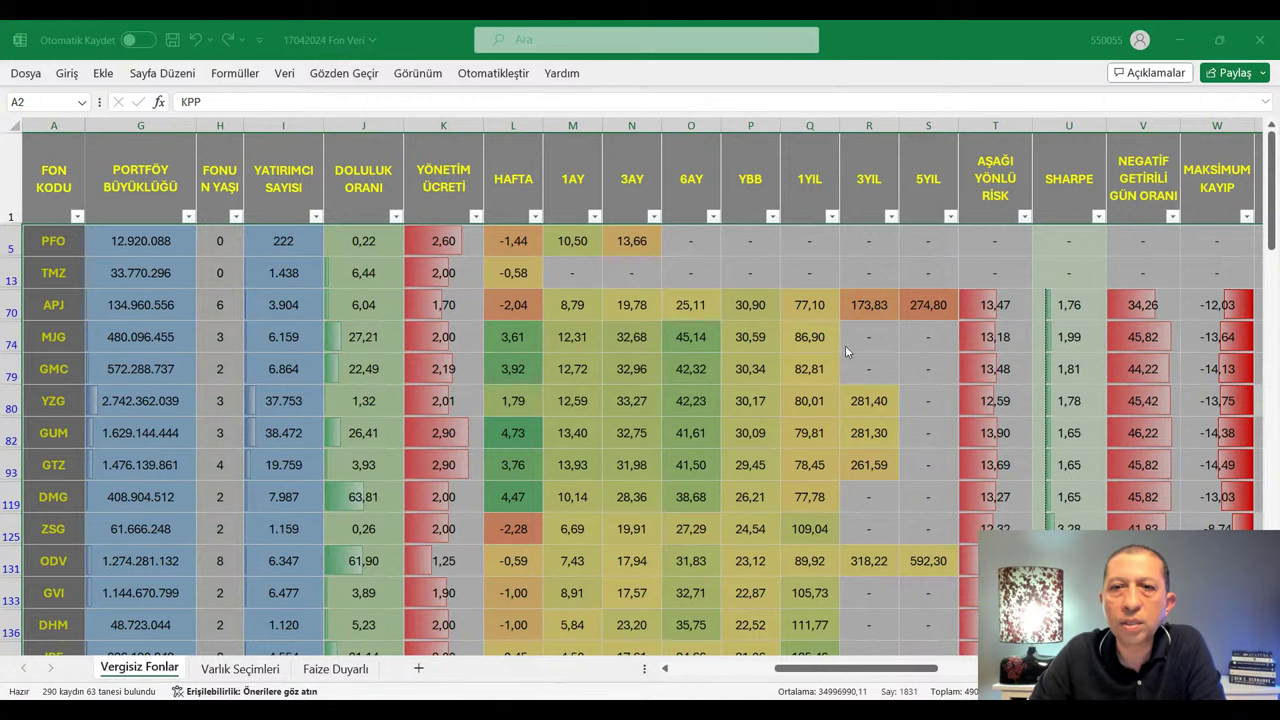
left_click(928, 465)
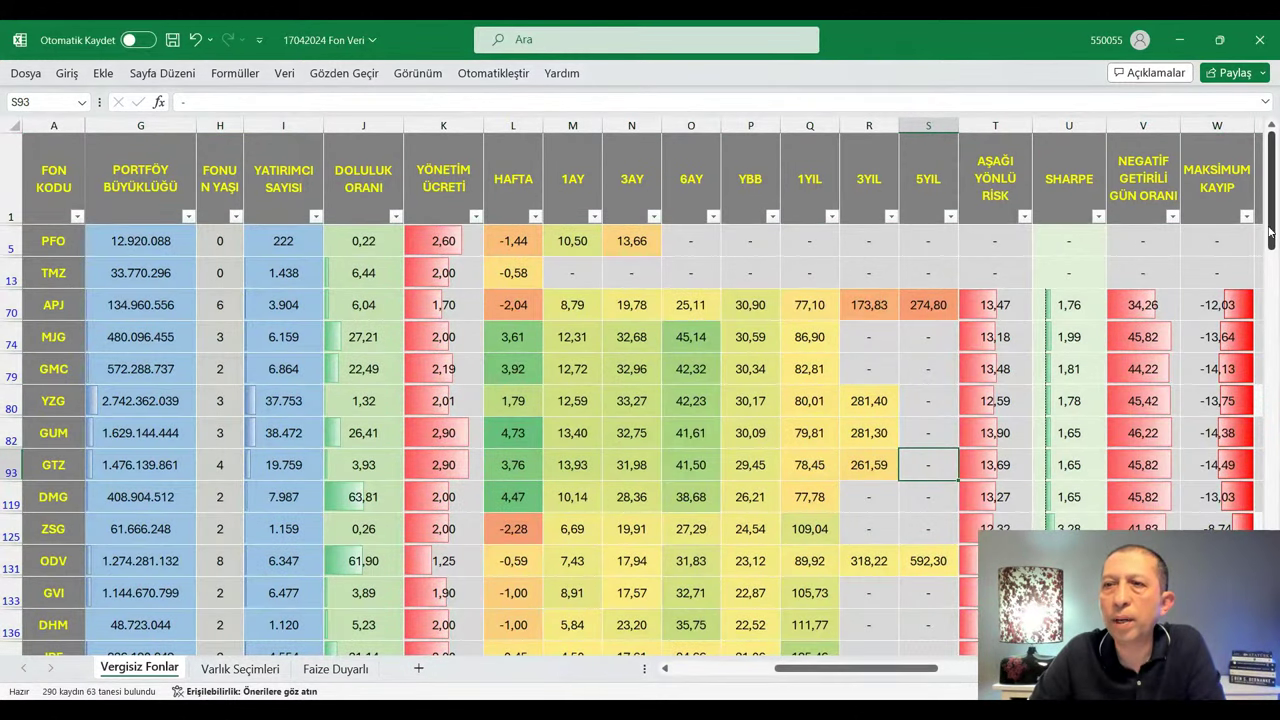
Step: Refreeze the panes before the KATEGORİ column so the FON KODU and FON ADI columns stay fixed
left_click_drag(1270, 232, 1274, 221)
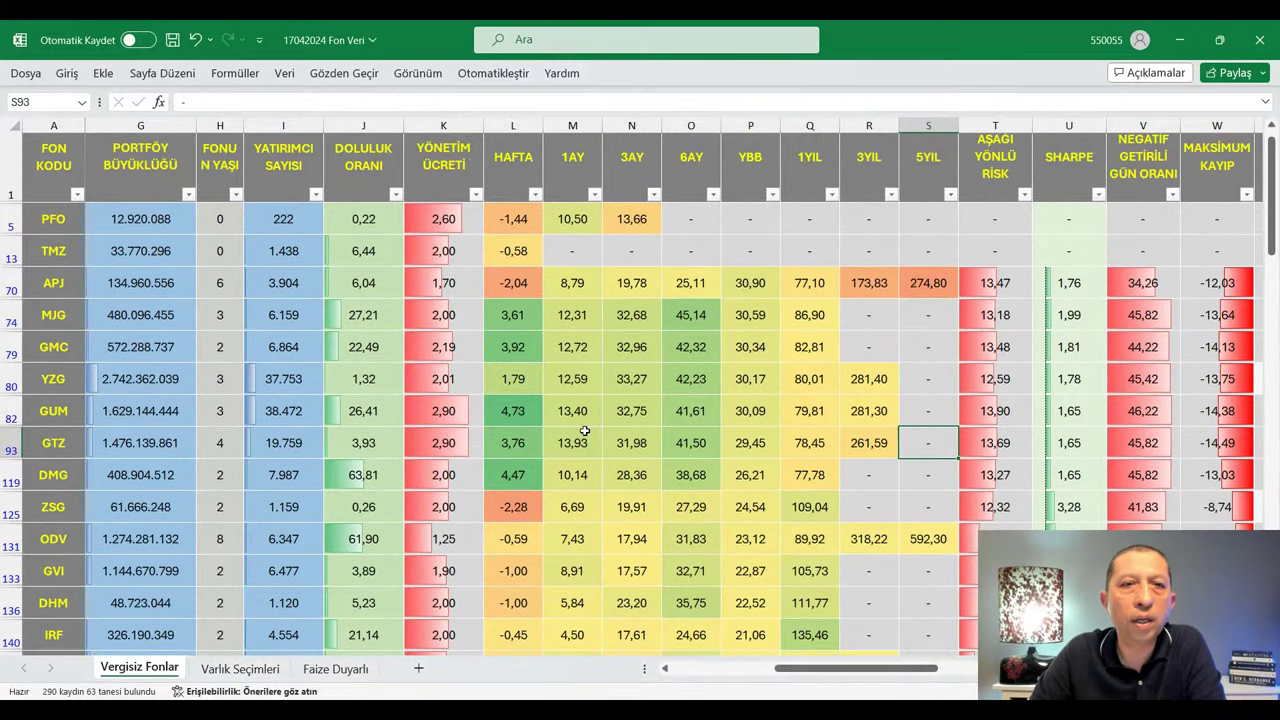
mouse_move(761, 677)
left_mouse_down()
mouse_move(680, 675)
mouse_move(770, 697)
left_mouse_up()
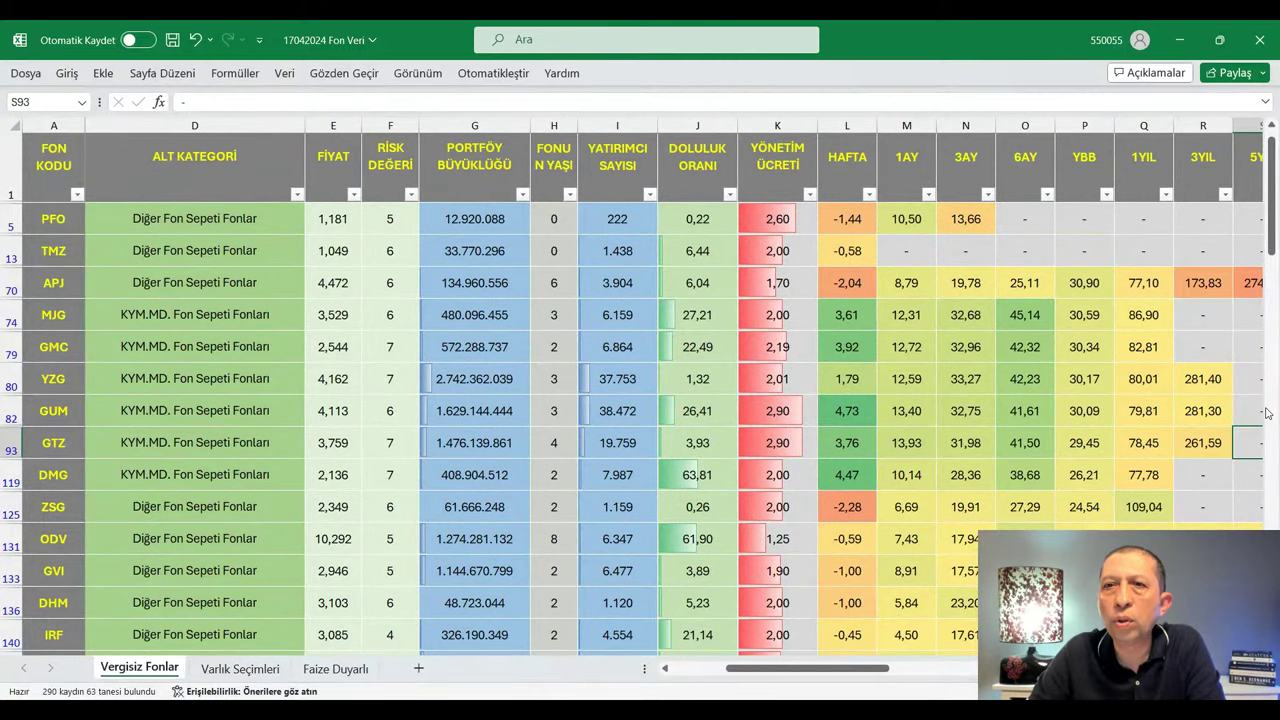
left_click(705, 675)
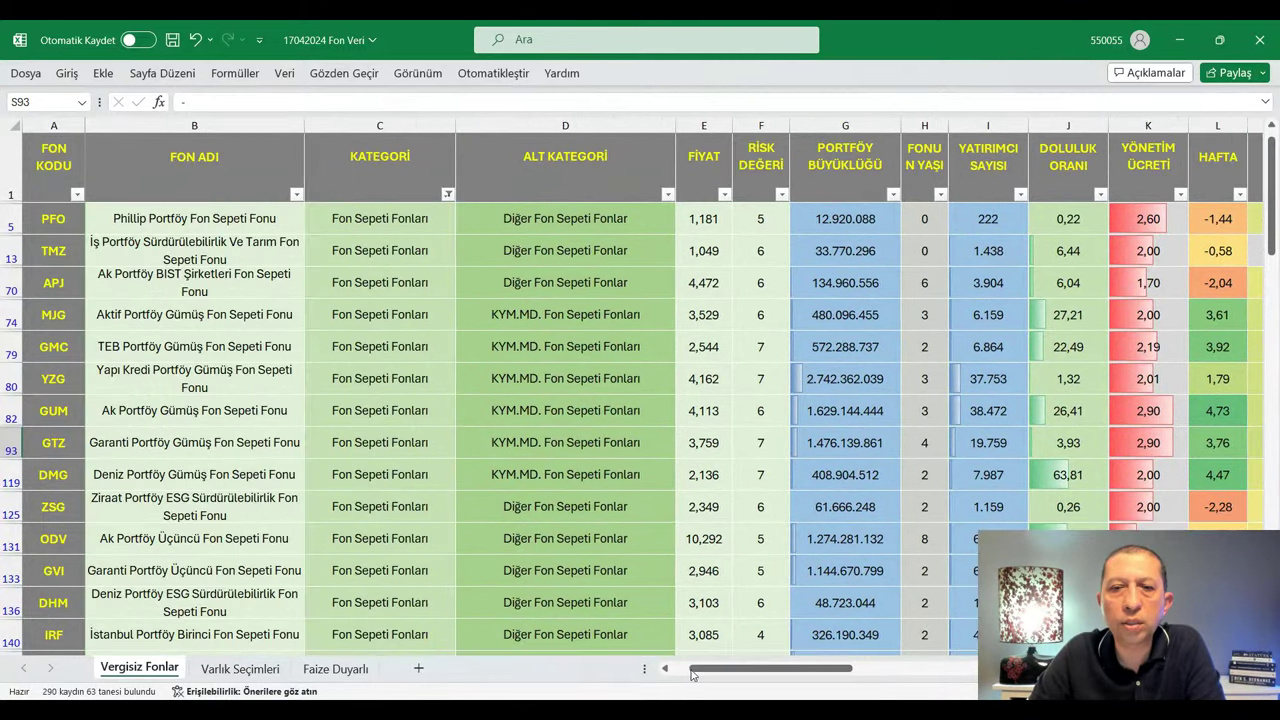
left_click(380, 125)
left_click(410, 76)
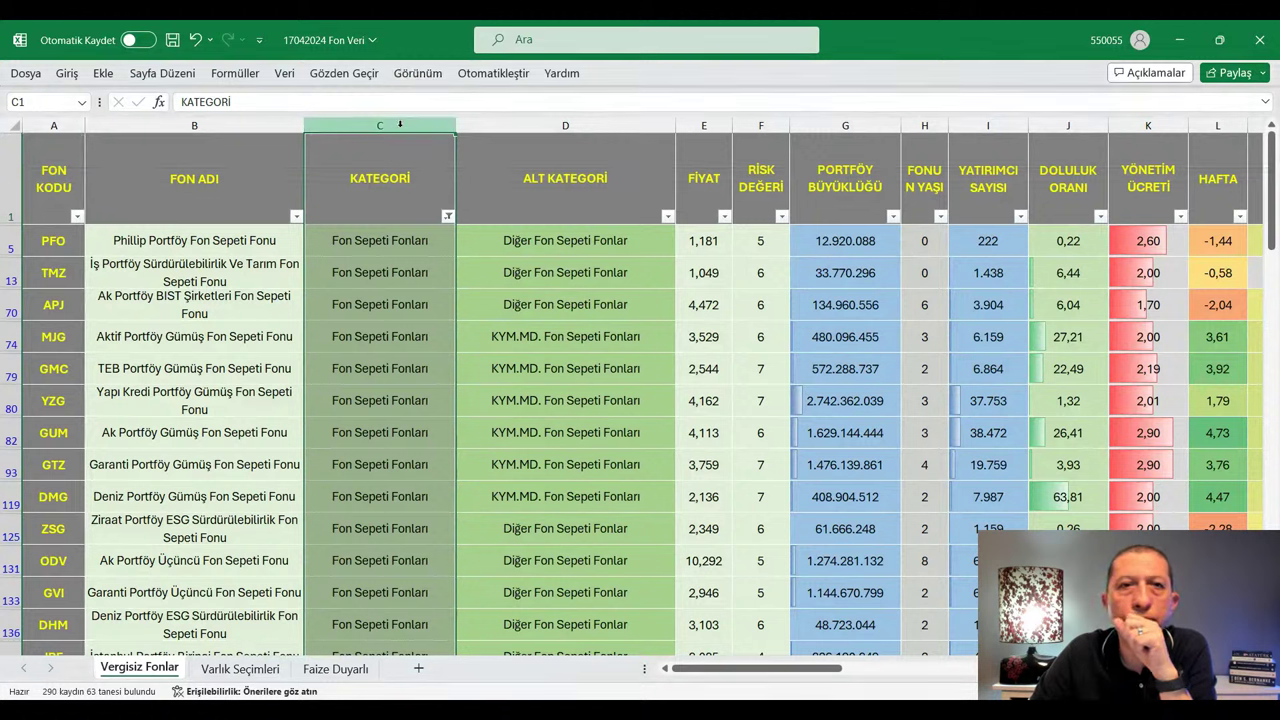
left_click(418, 73)
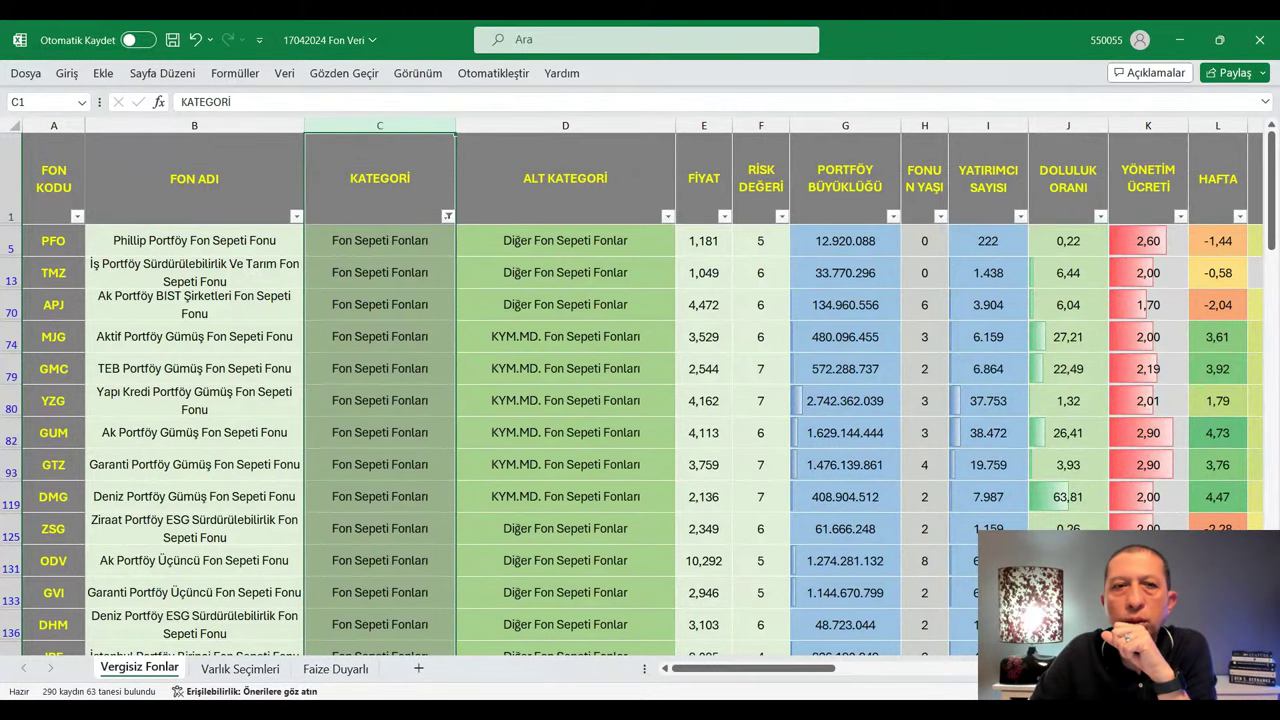
Step: Compare the period returns of the Fon Sepeti Fonları funds, focusing on the YBB column and matching them to the fund names
scroll(640, 400, "right", 3)
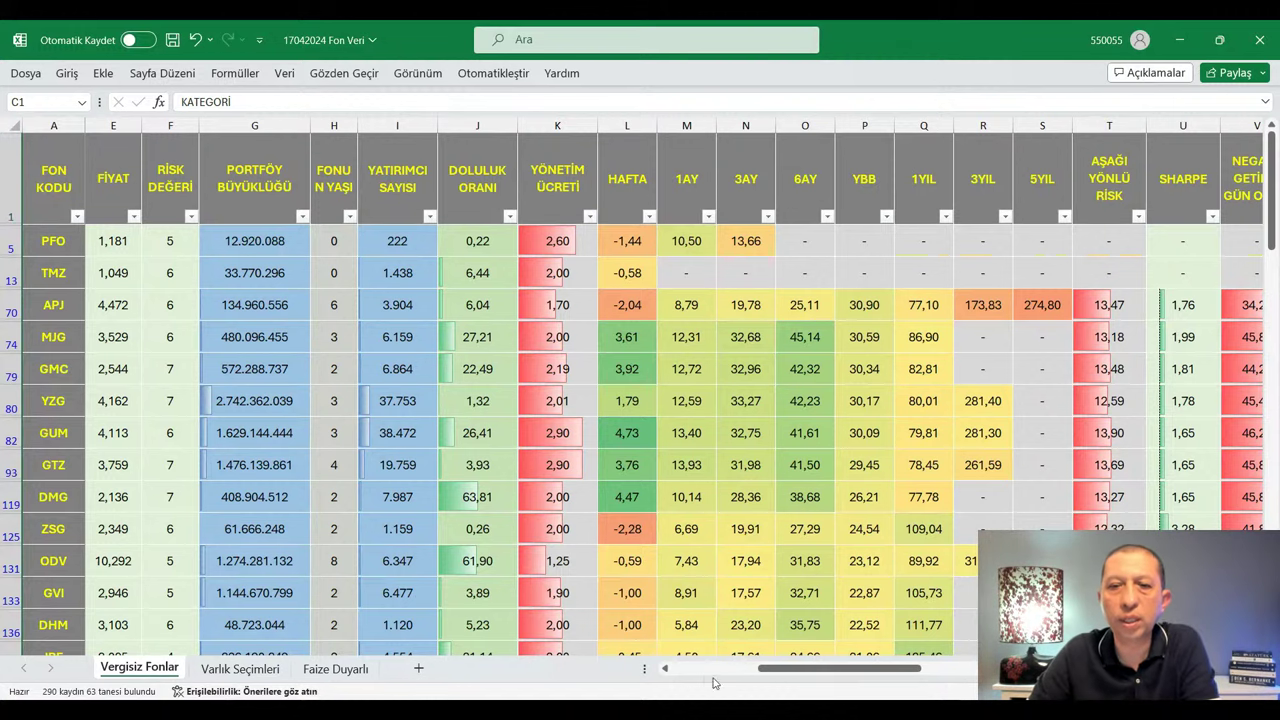
left_click_drag(795, 670, 759, 670)
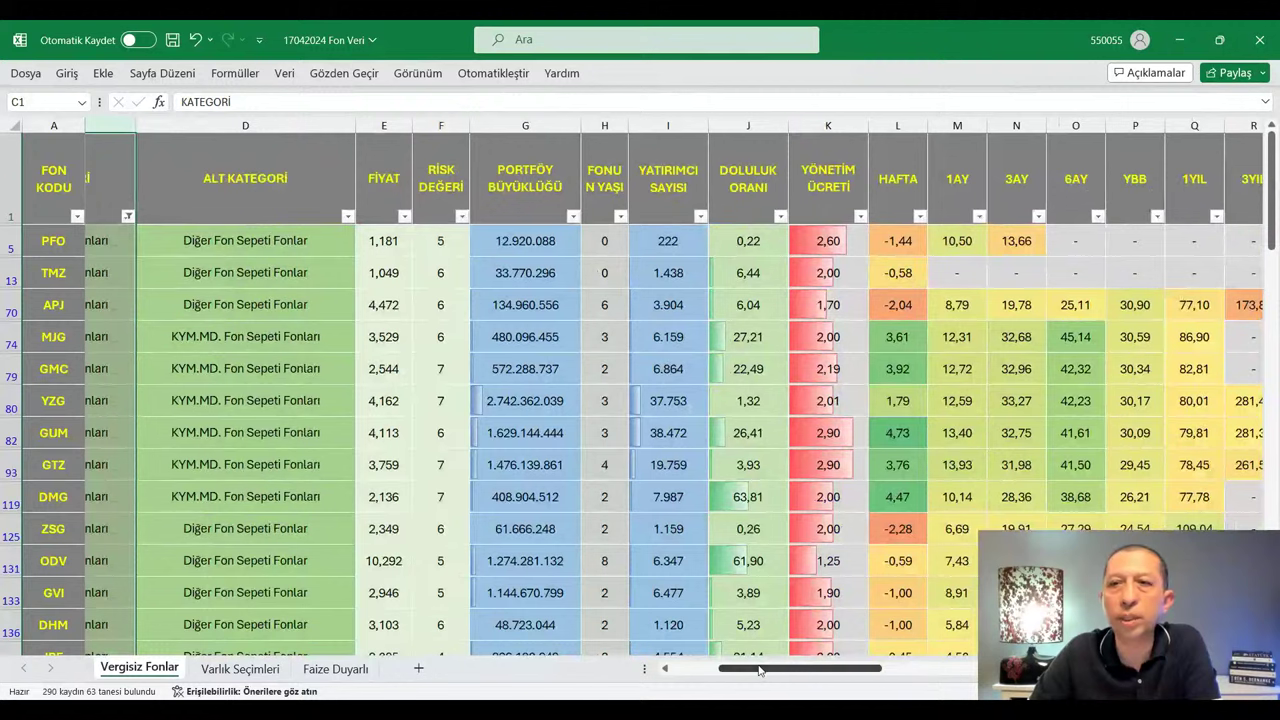
left_click(1147, 125)
left_click(1137, 307)
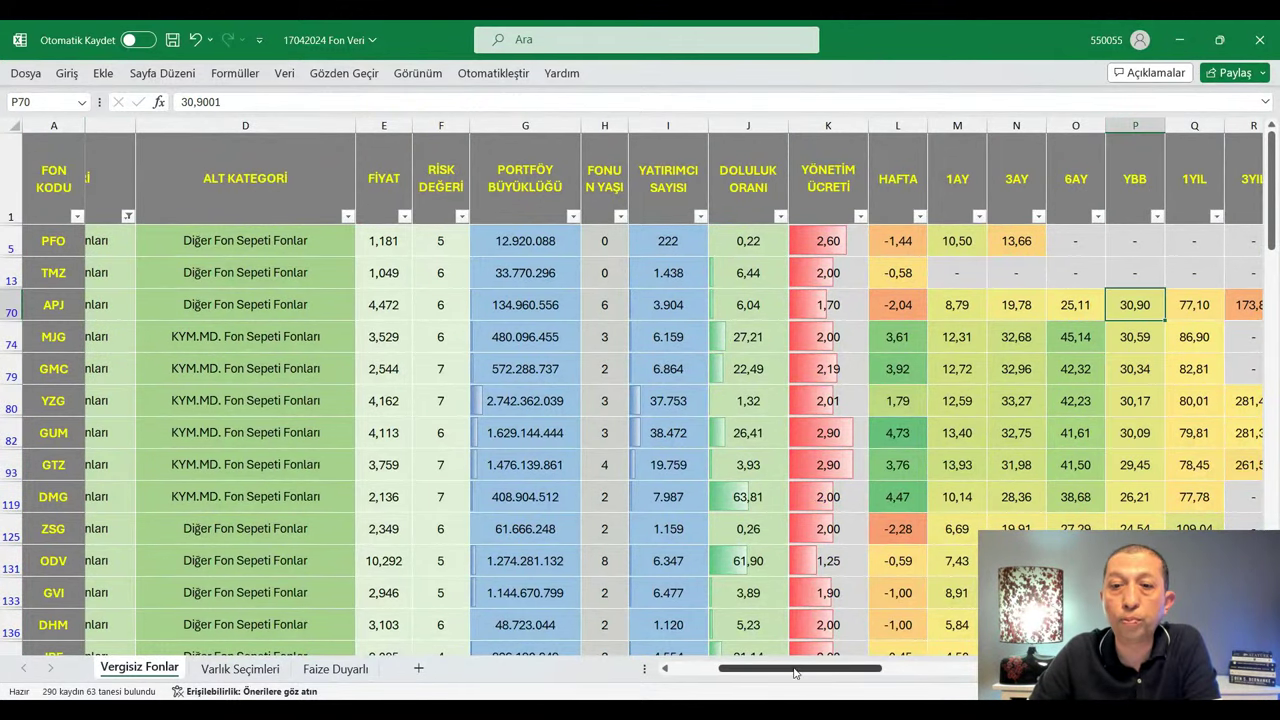
left_click_drag(795, 672, 741, 672)
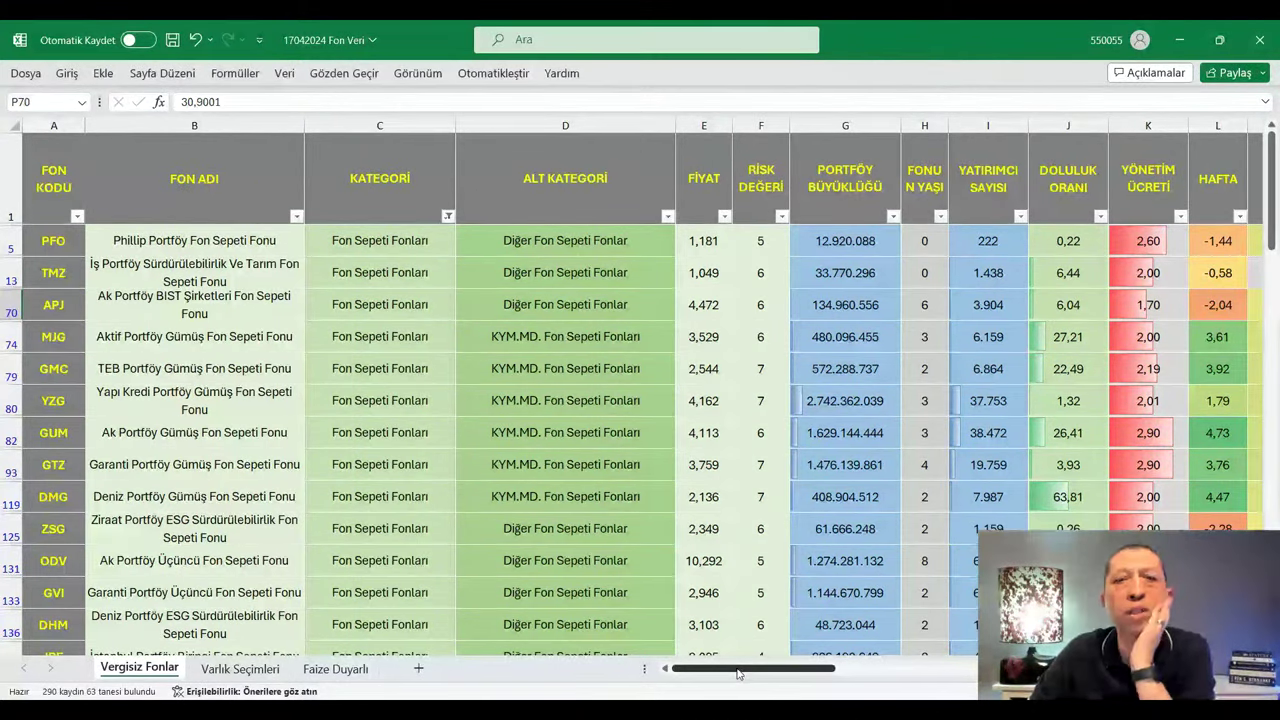
left_click_drag(741, 673, 783, 677)
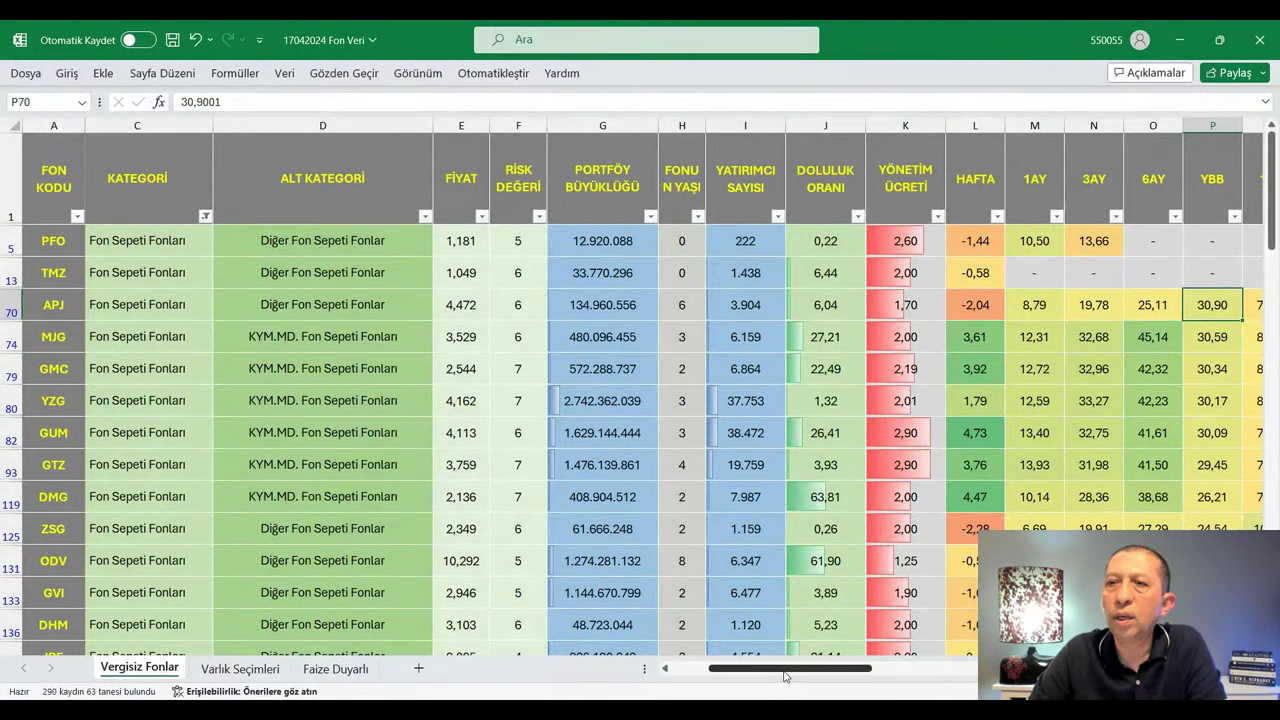
left_click_drag(785, 677, 790, 677)
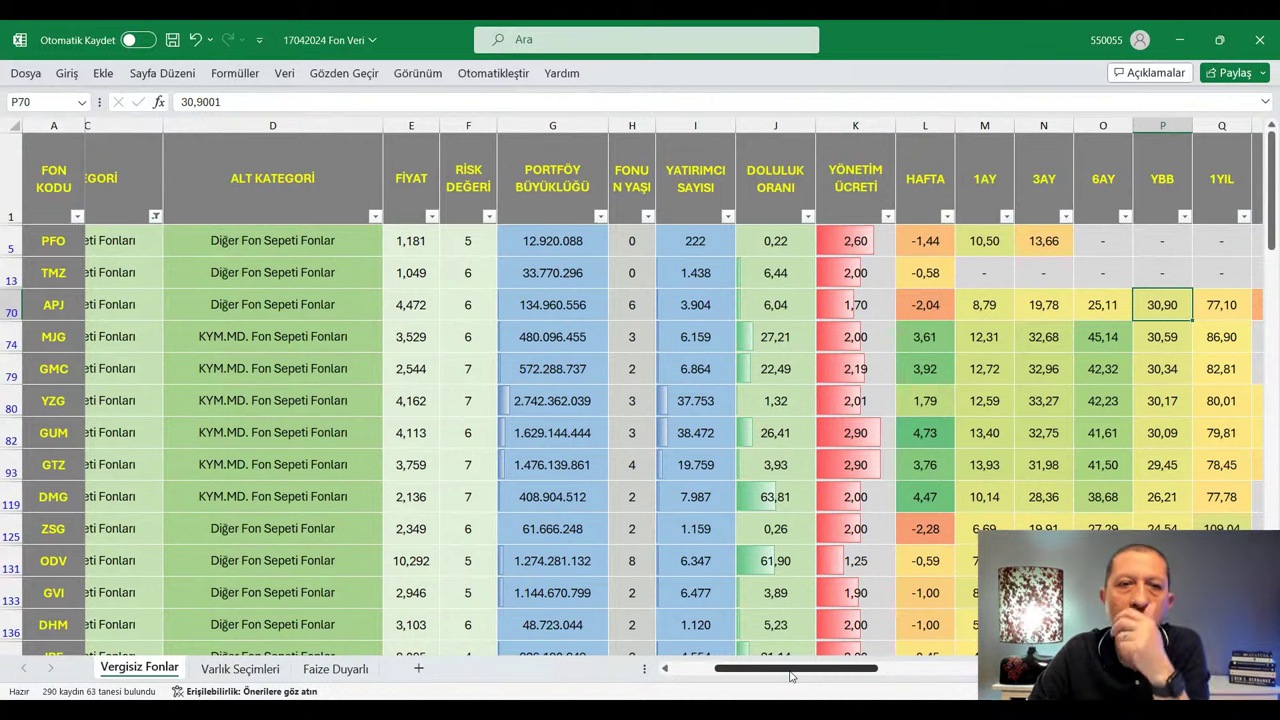
left_click_drag(790, 677, 786, 677)
left_click_drag(785, 677, 745, 672)
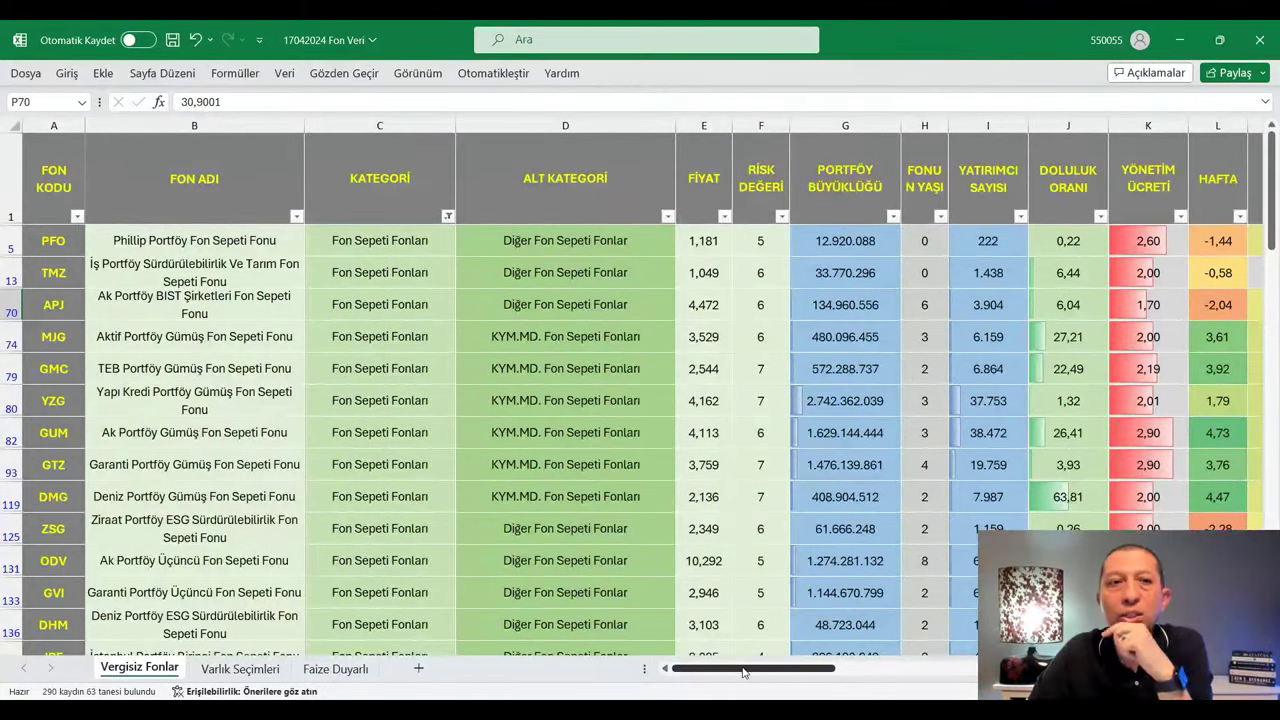
Step: Examine the MJG silver fund's row from its name and category across to its HAFTA, 3AY and 6AY returns
left_click(162, 340)
left_click(398, 341)
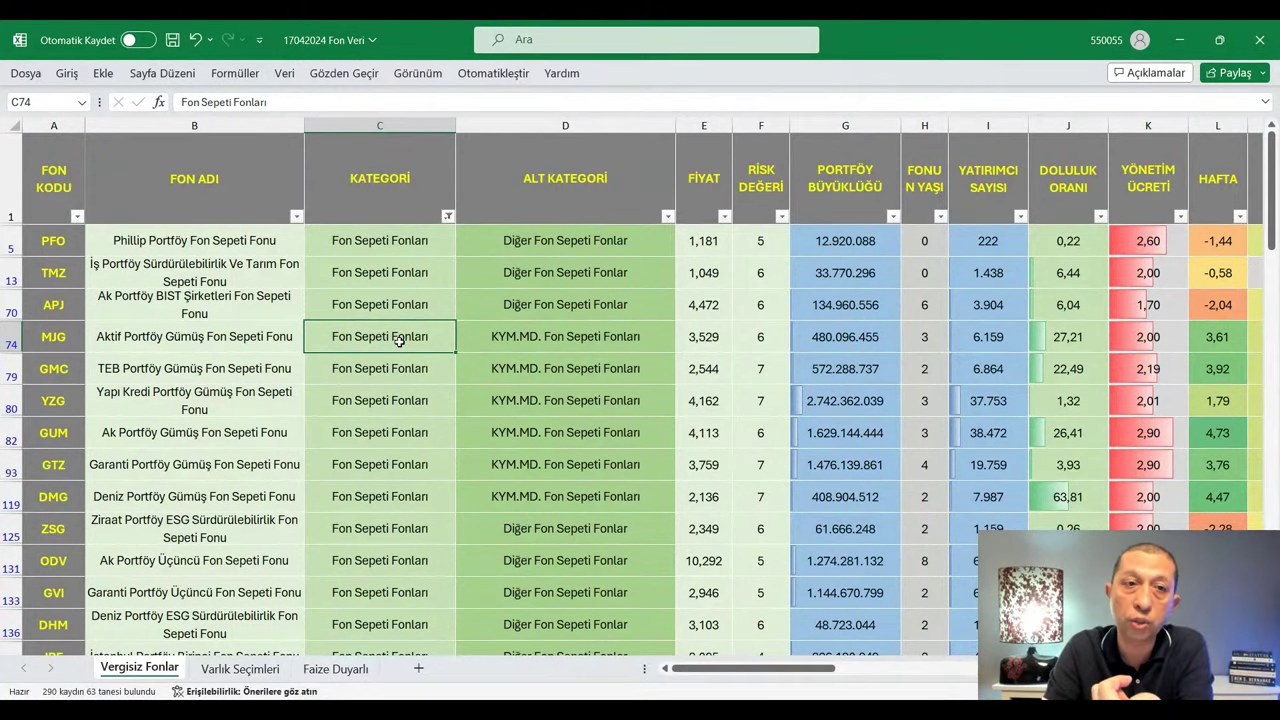
left_click(554, 327)
key("Right")
key("Right")
key("Right")
key("Right")
key("Right")
key("Right")
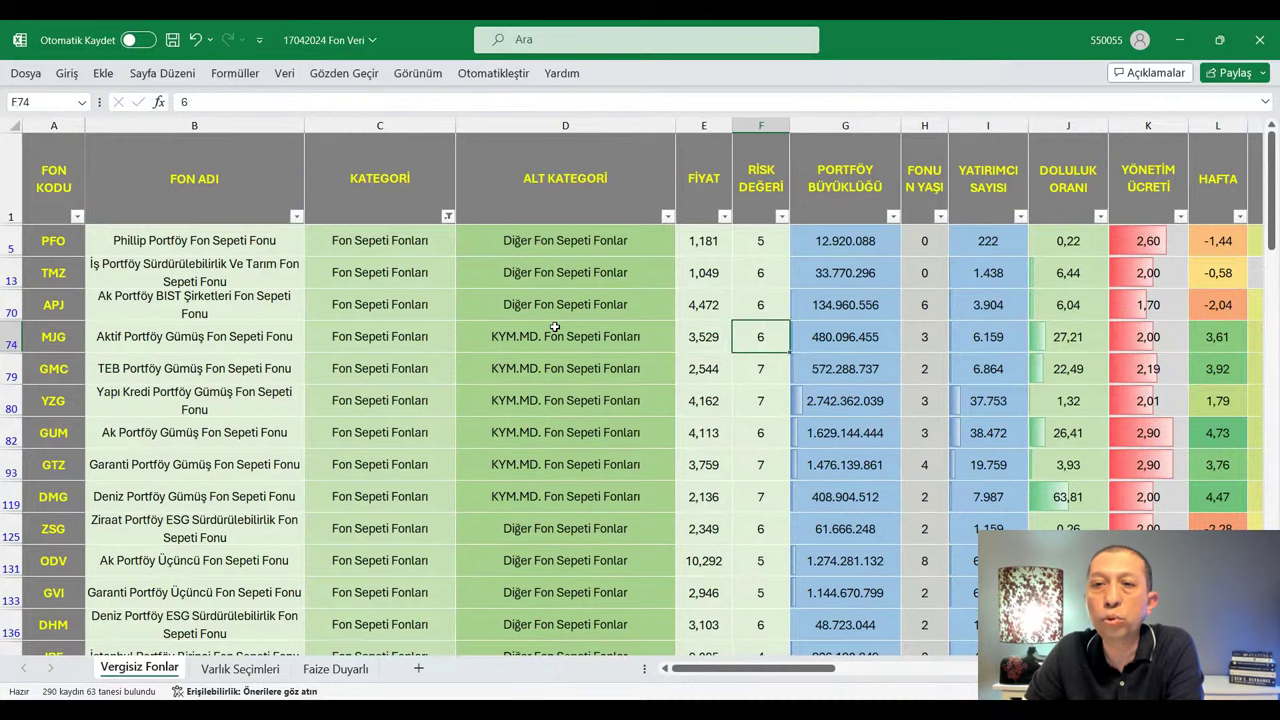
key("Right")
key("Right")
key("Right")
key("Right")
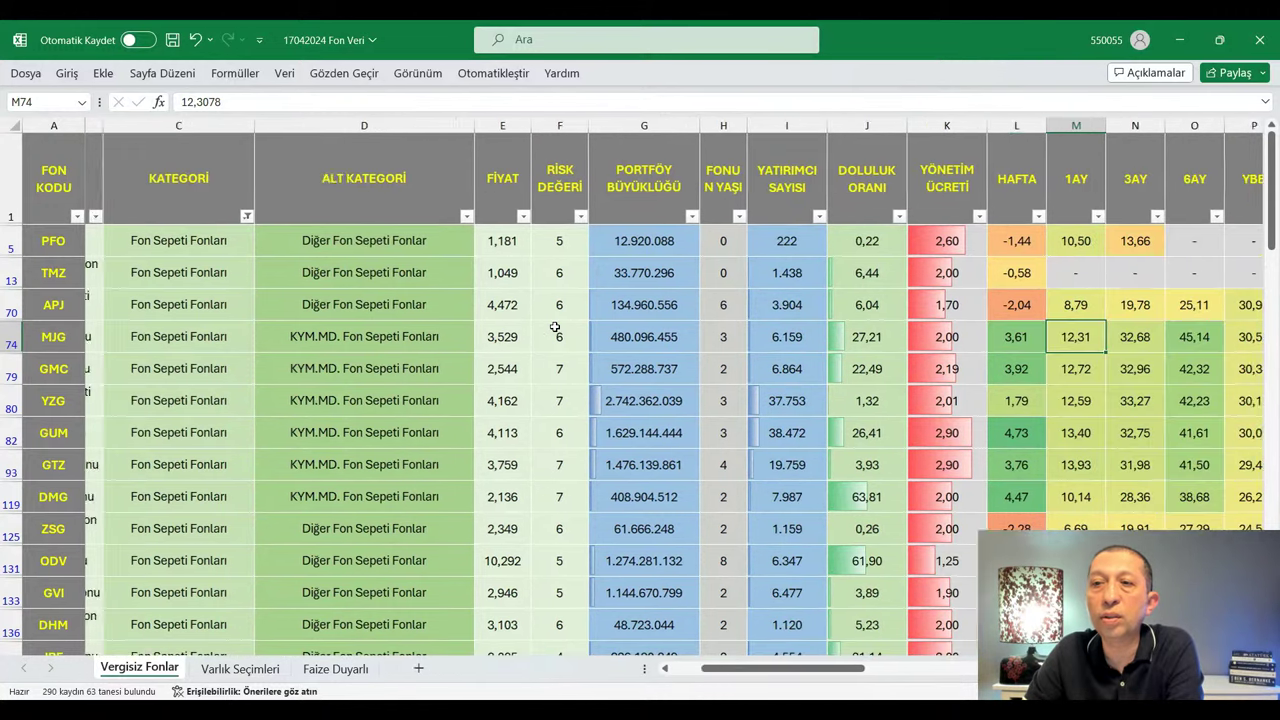
key("Right")
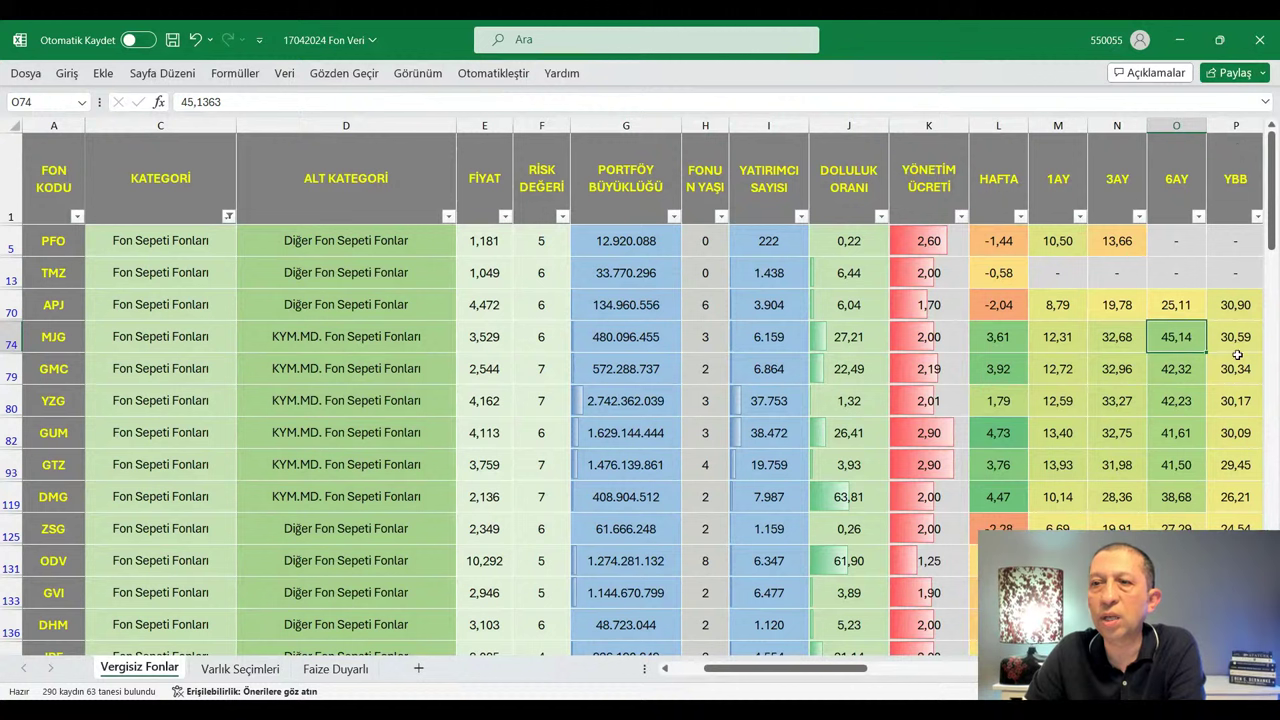
left_click(1001, 342)
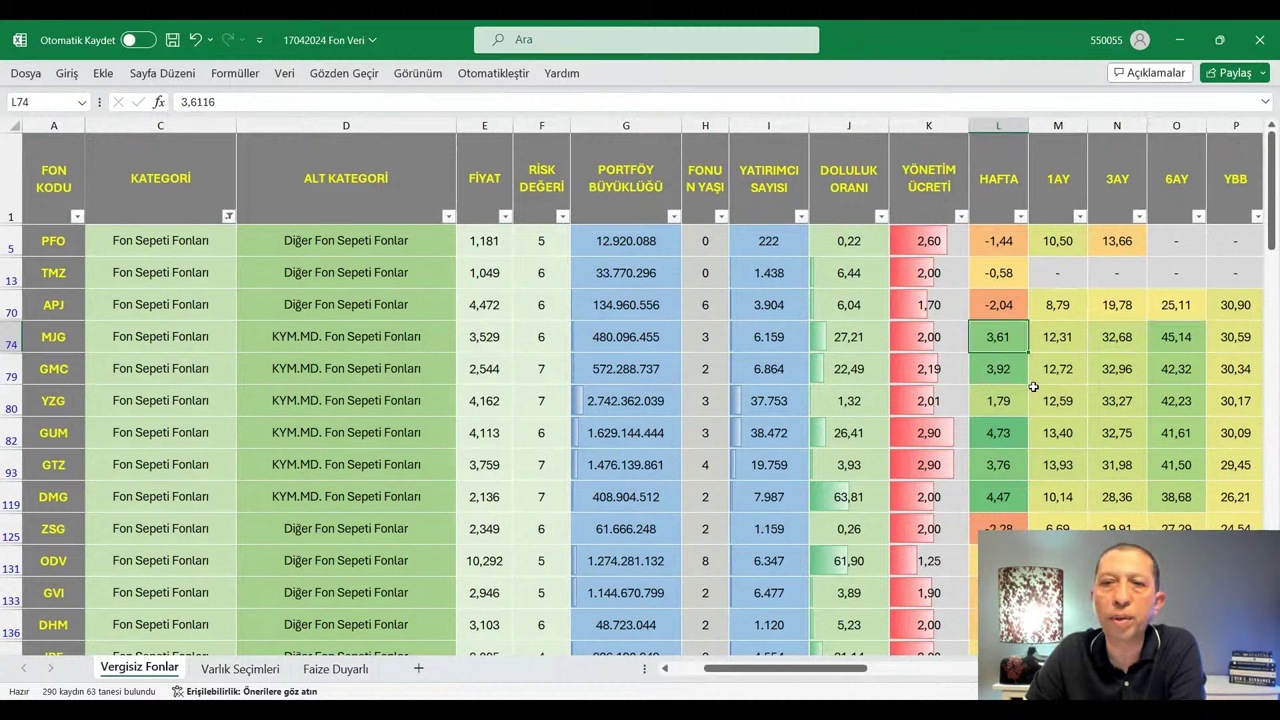
left_click(1122, 345)
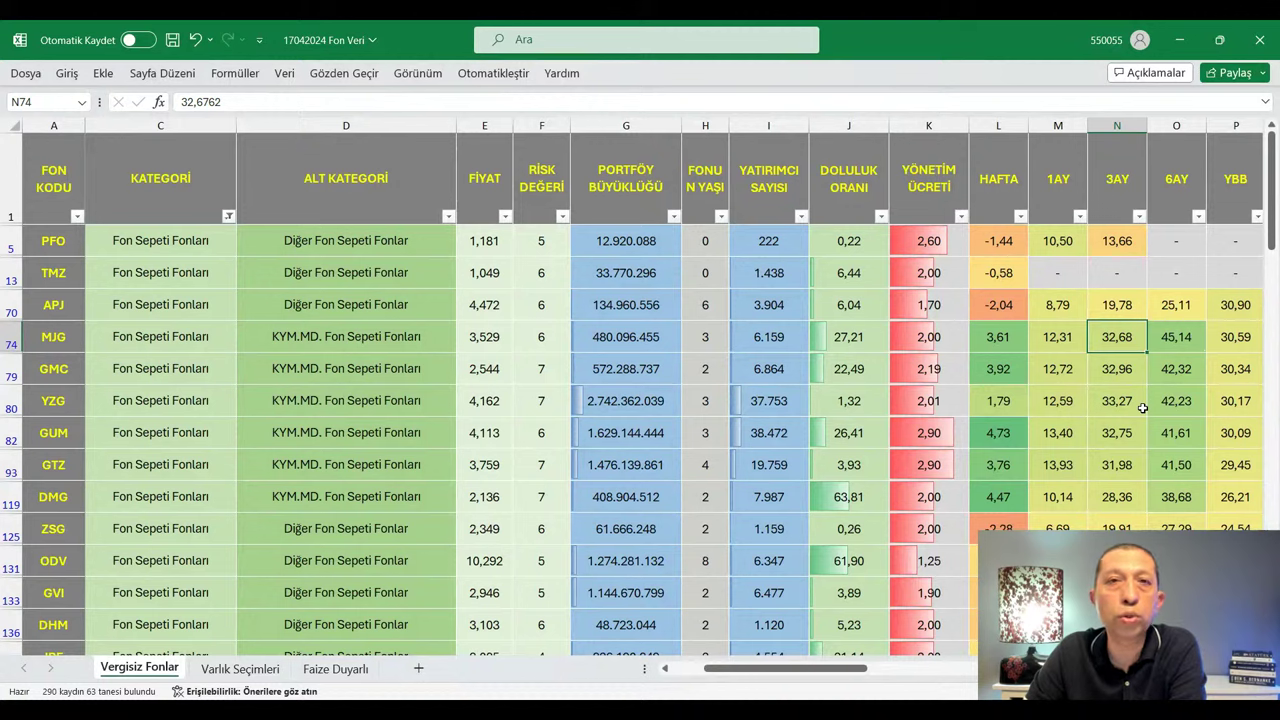
Step: Check the names of the silver funds from MJG to DMG, and the ZSG fund's name and subcategory
left_click(681, 671)
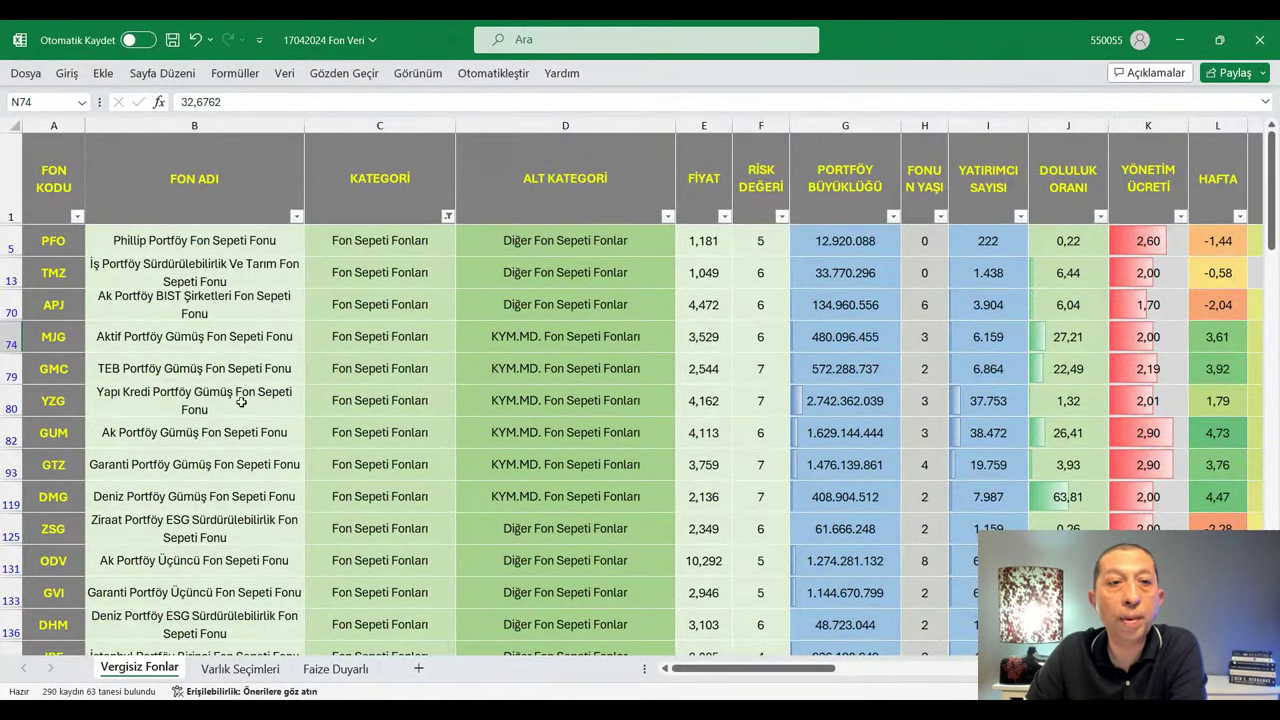
left_click(242, 370)
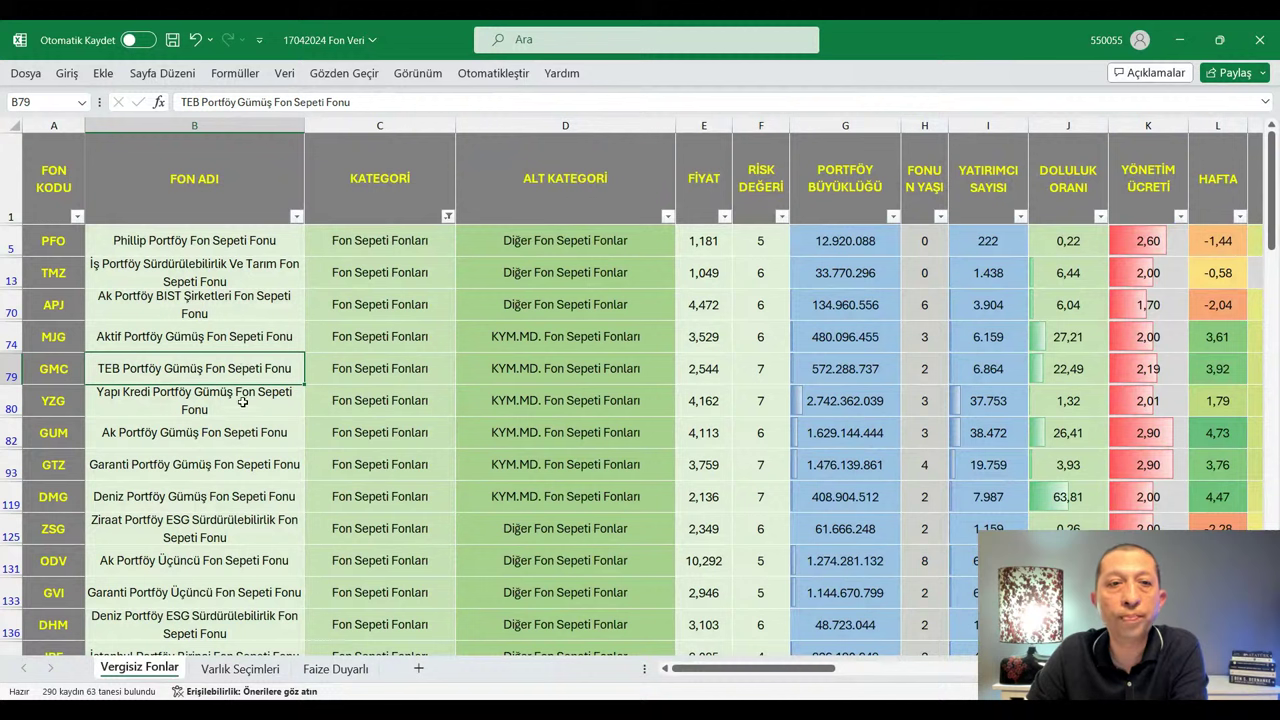
left_click(246, 398)
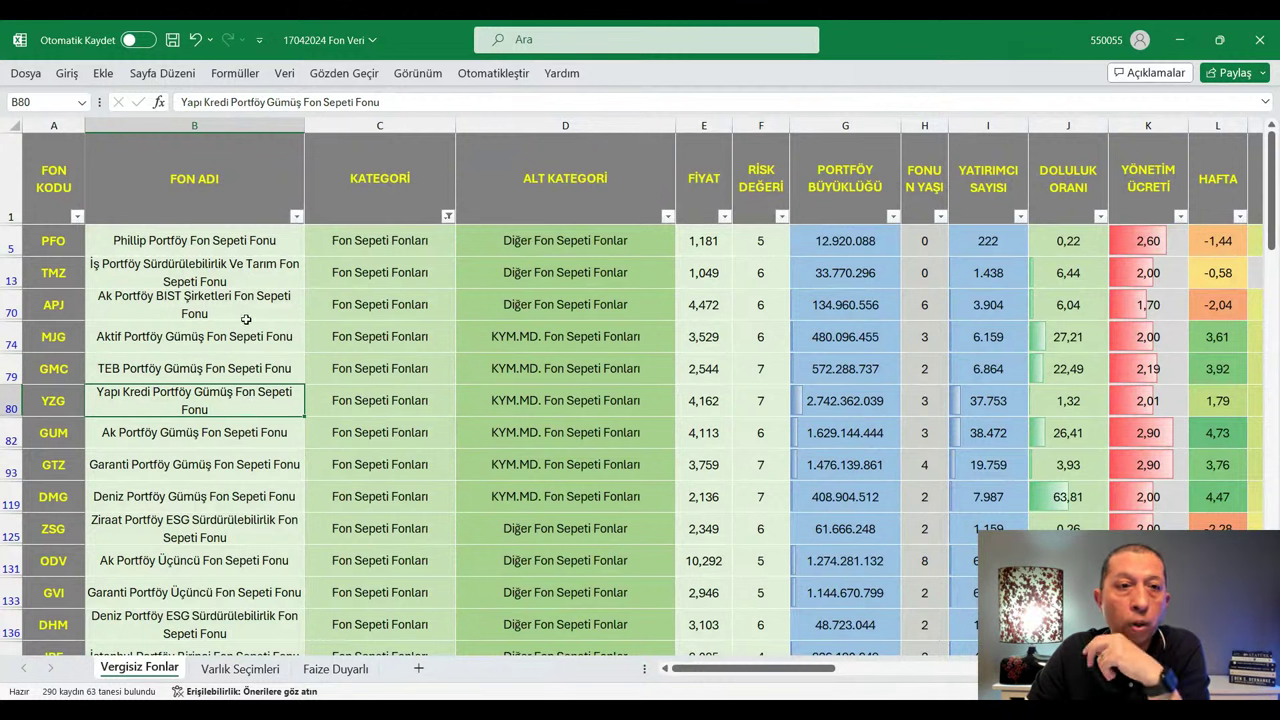
left_click_drag(245, 338, 241, 486)
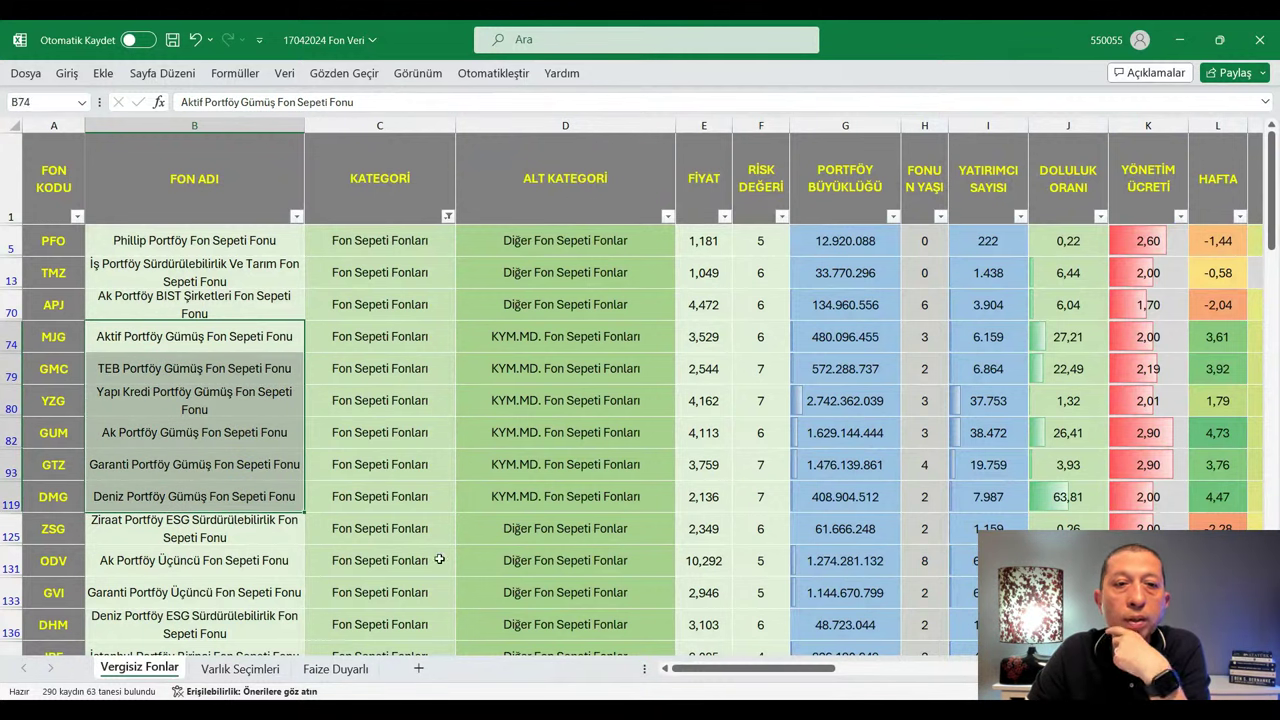
left_click(506, 585)
left_click(229, 543)
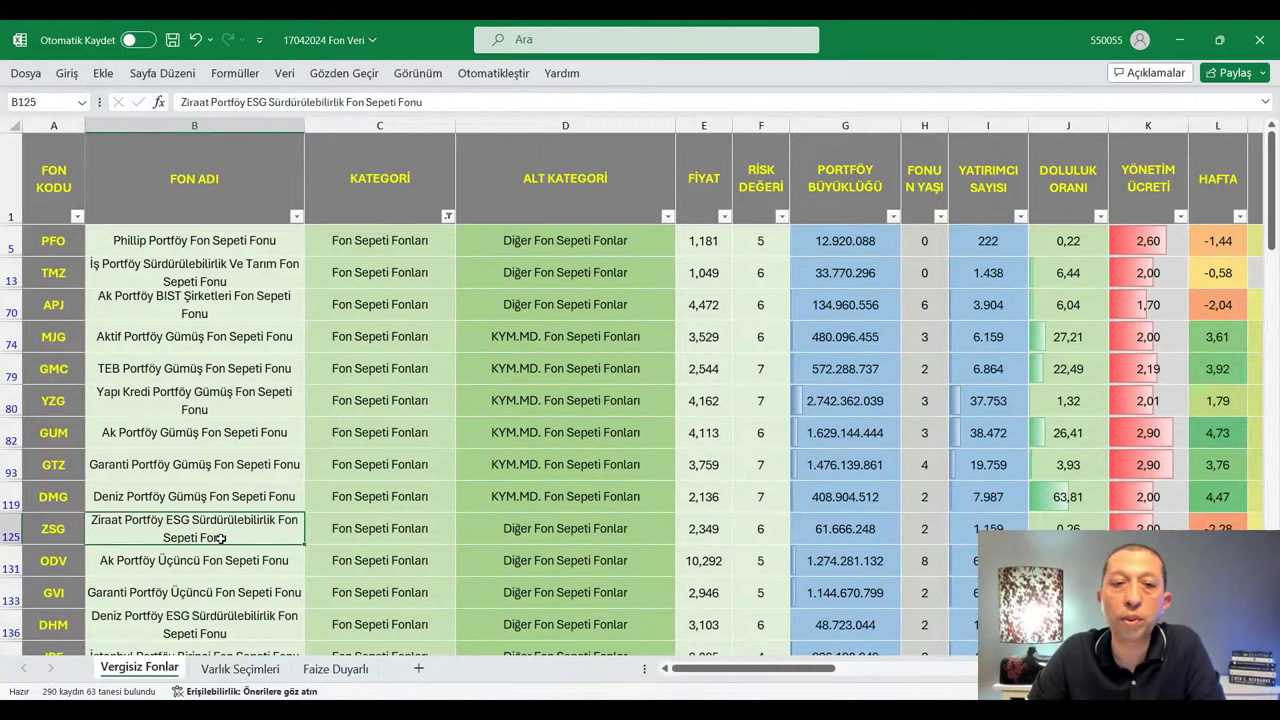
left_click(520, 538)
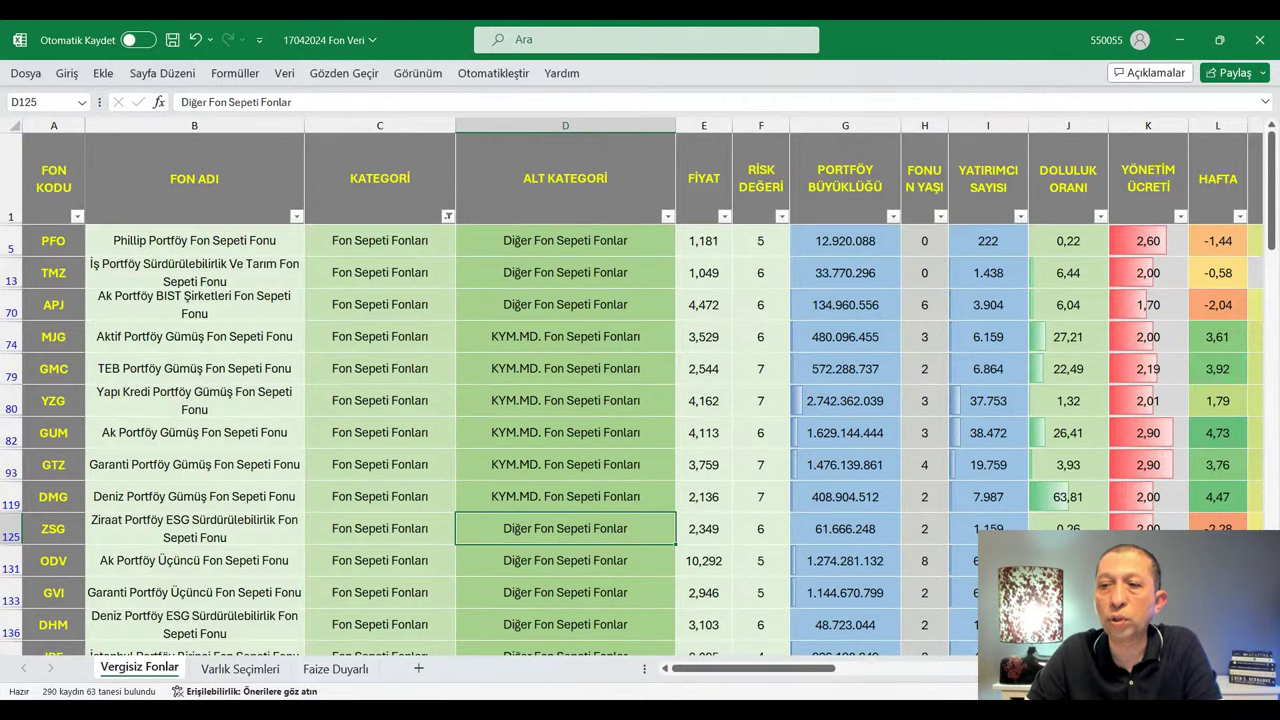
Step: Highlight the KYM.MD. silver funds from ALT KATEGORİ through 6AY and compare their investor numbers and weekly returns
scroll(640, 390, "right", 1)
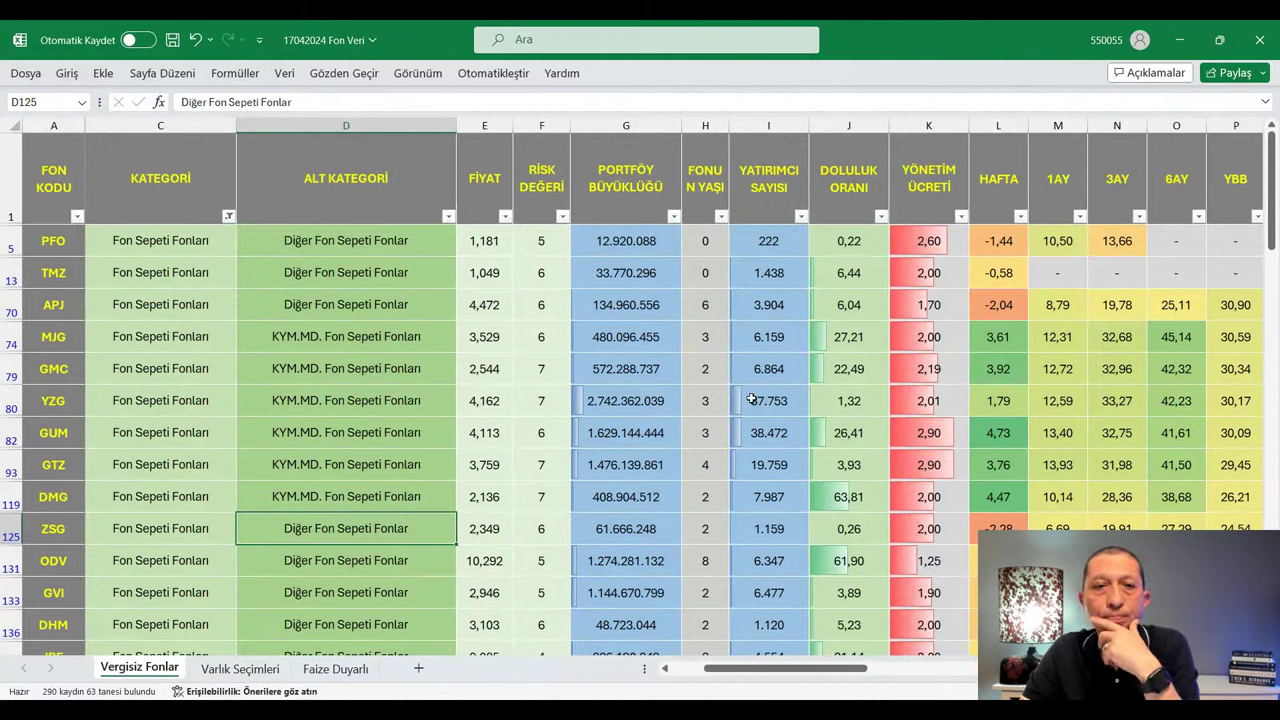
left_click(410, 345)
left_click_drag(410, 351, 1157, 509)
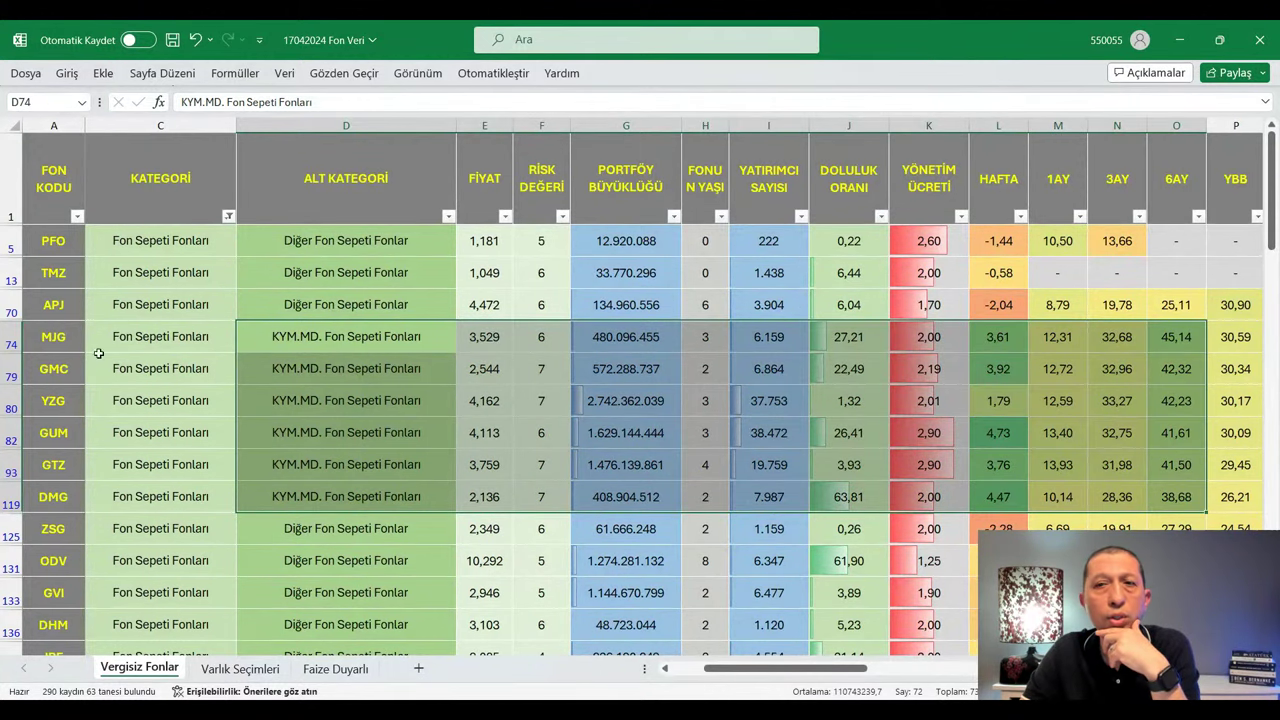
left_click(766, 462)
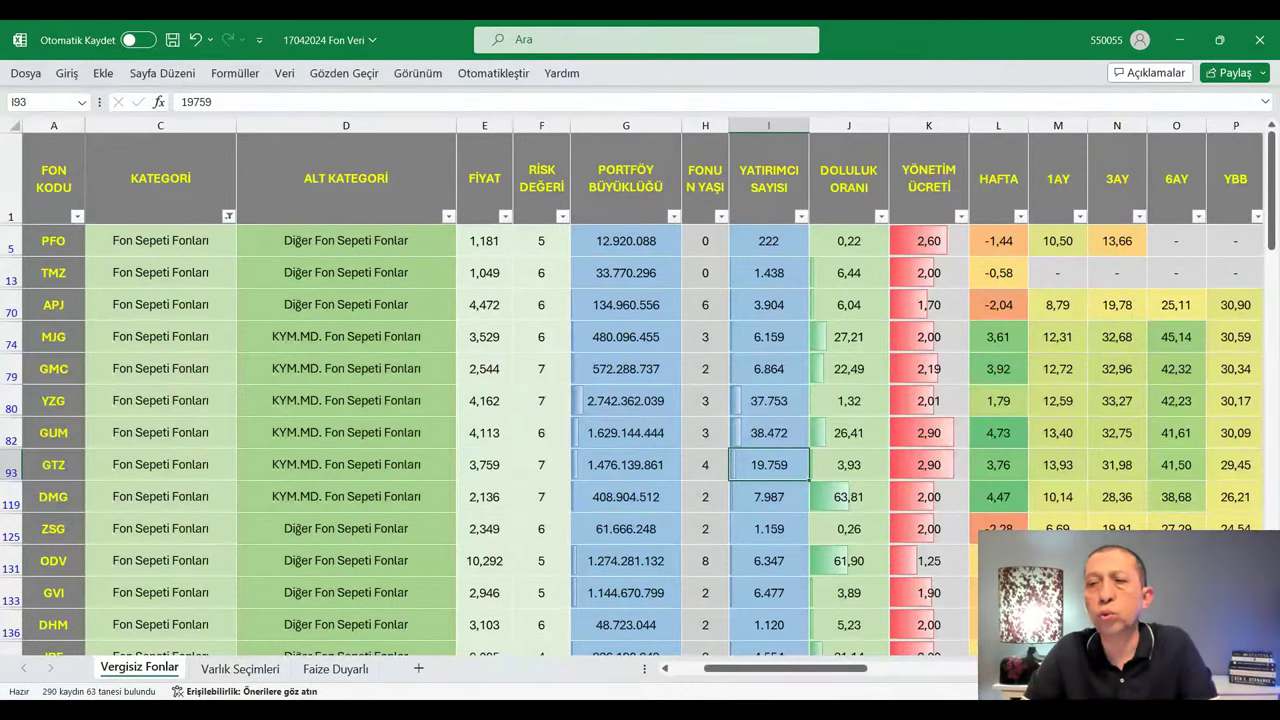
scroll(1119, 521, "down", 1)
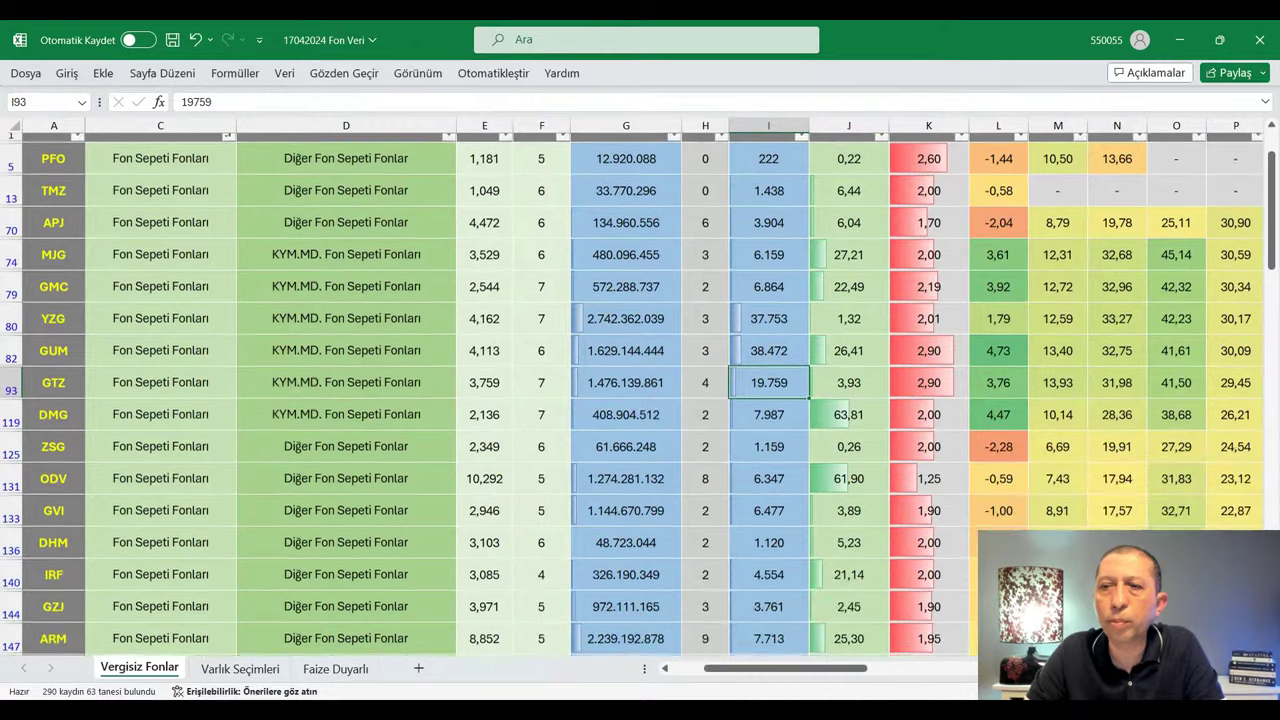
scroll(1005, 320, "up", 1)
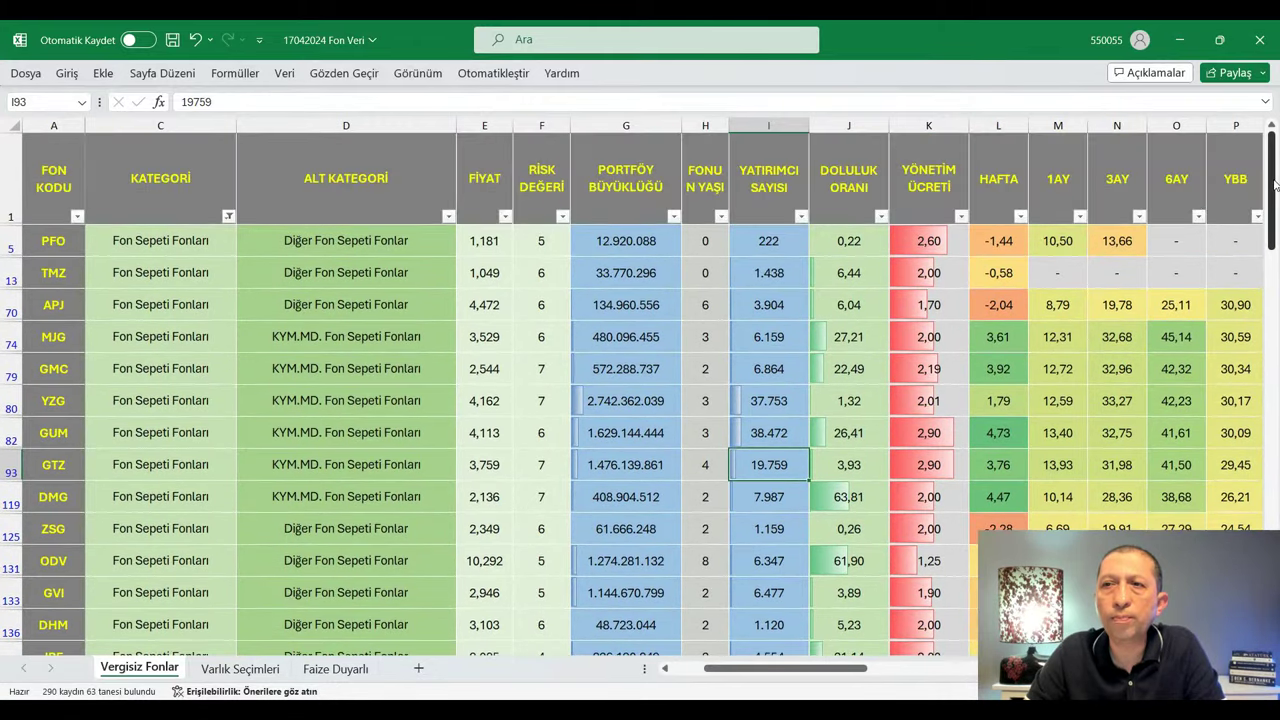
left_click(1003, 330)
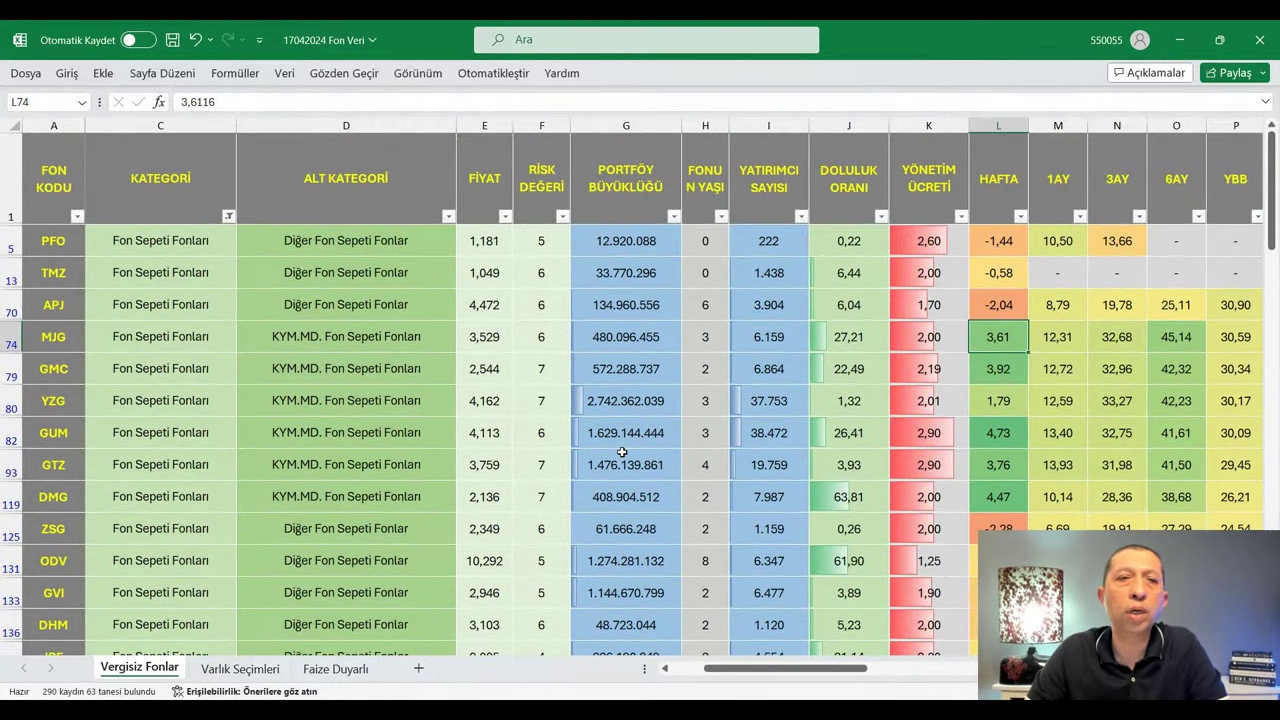
scroll(656, 509, "left", 3)
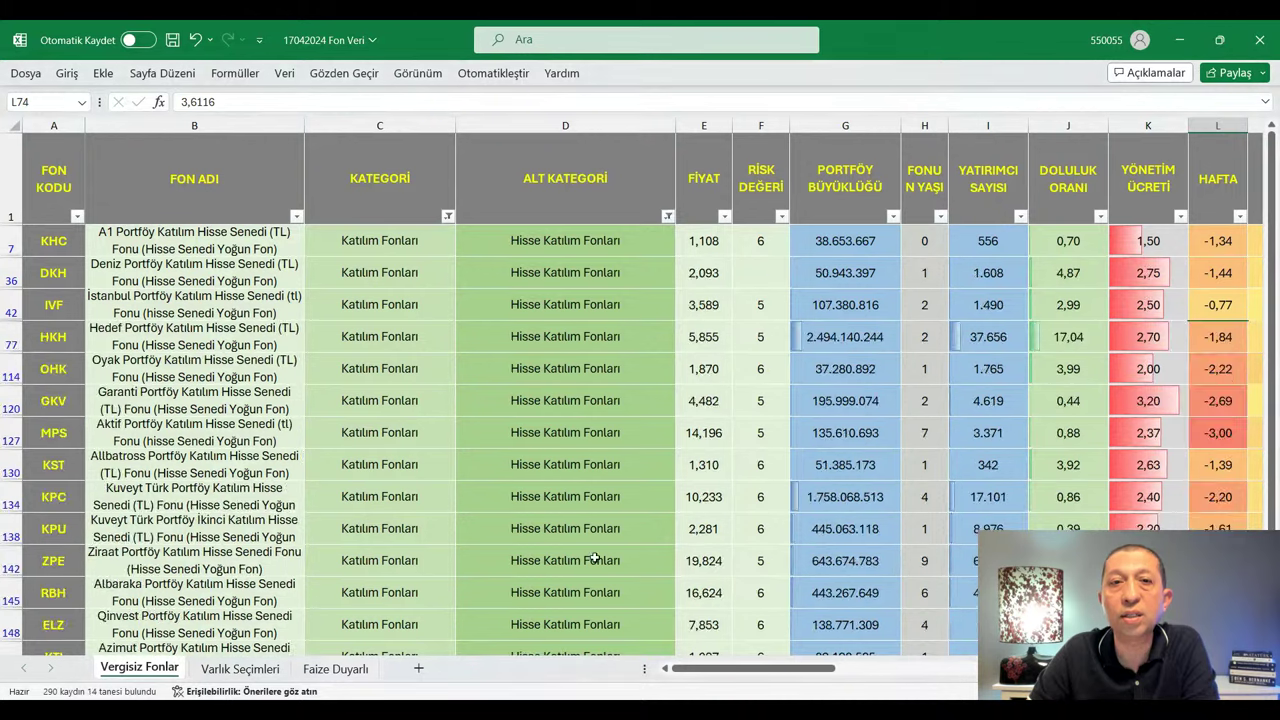
Step: Review the Hisse Katılım Fonları funds' return columns and examine the IVF fund's row, including its YBB return
left_click(572, 525)
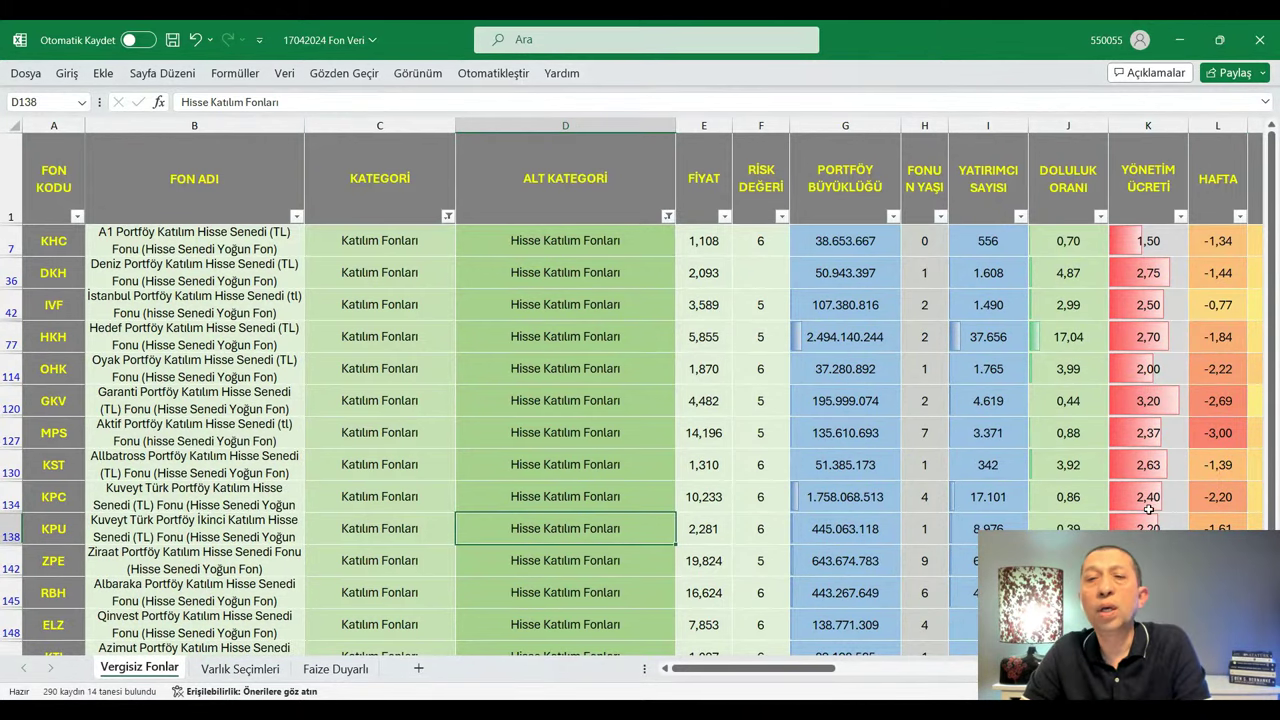
scroll(674, 390, "right", 1)
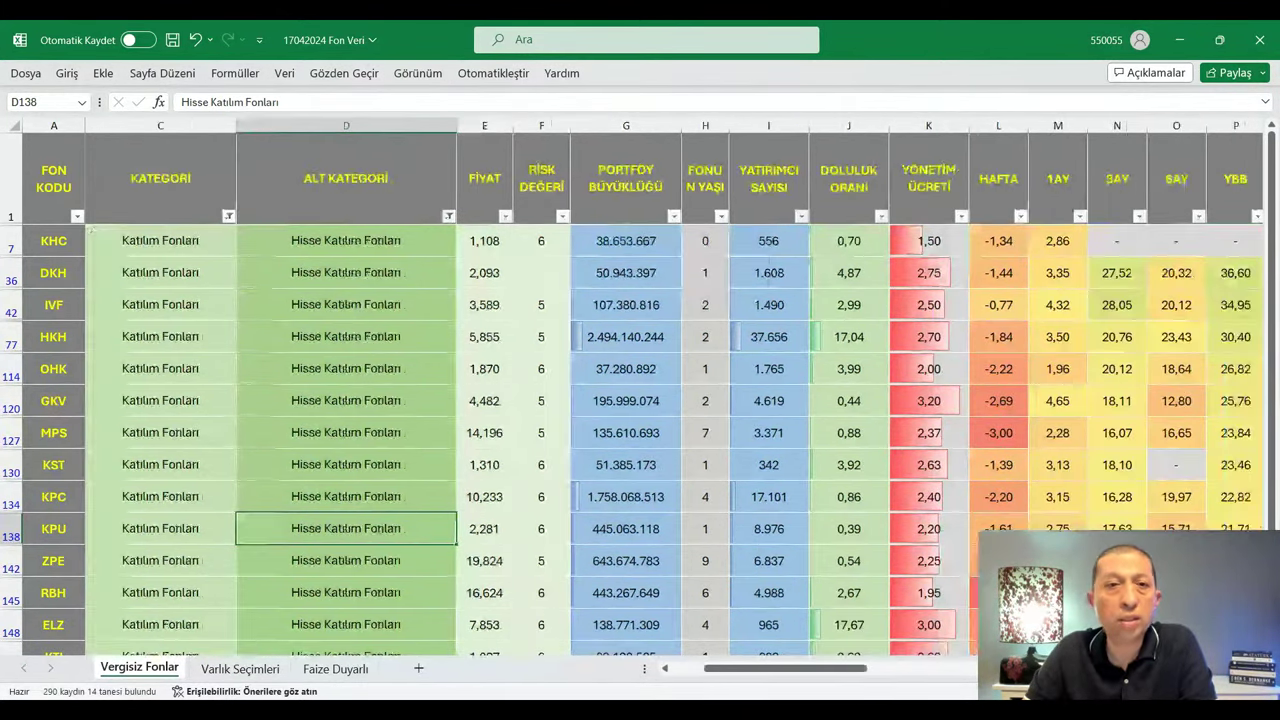
scroll(674, 390, "right", 1)
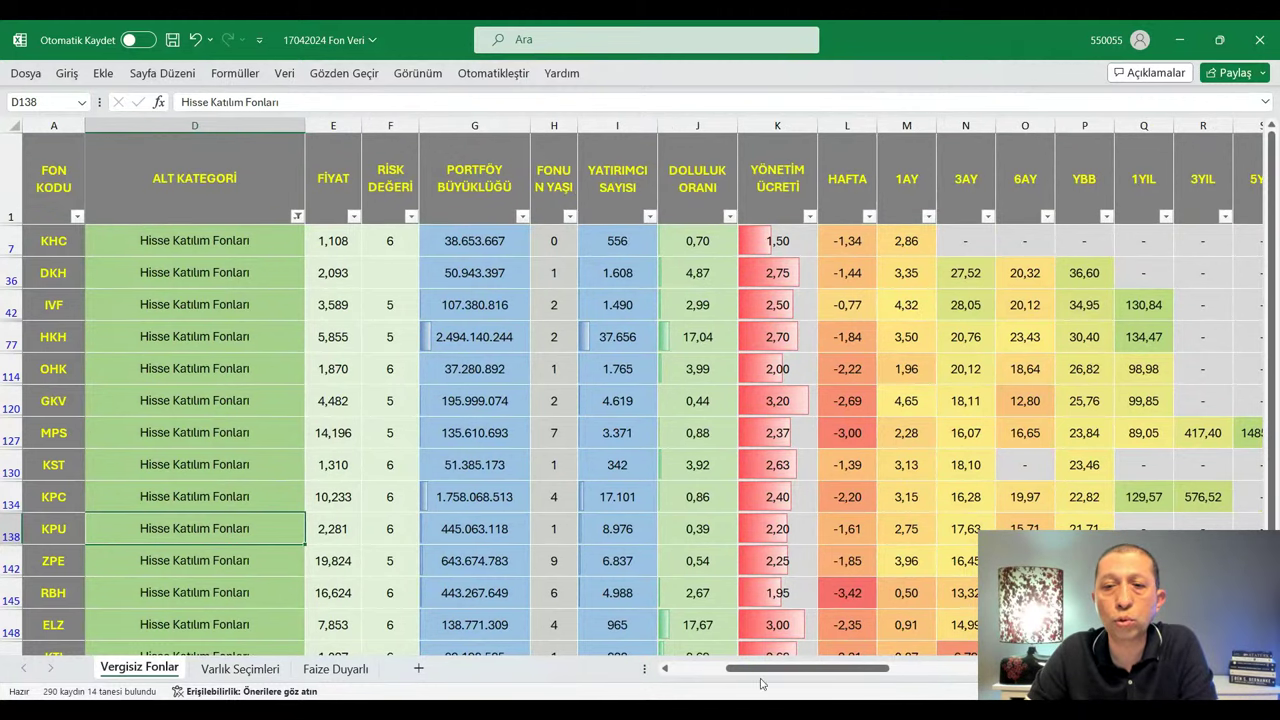
left_click_drag(762, 683, 704, 683)
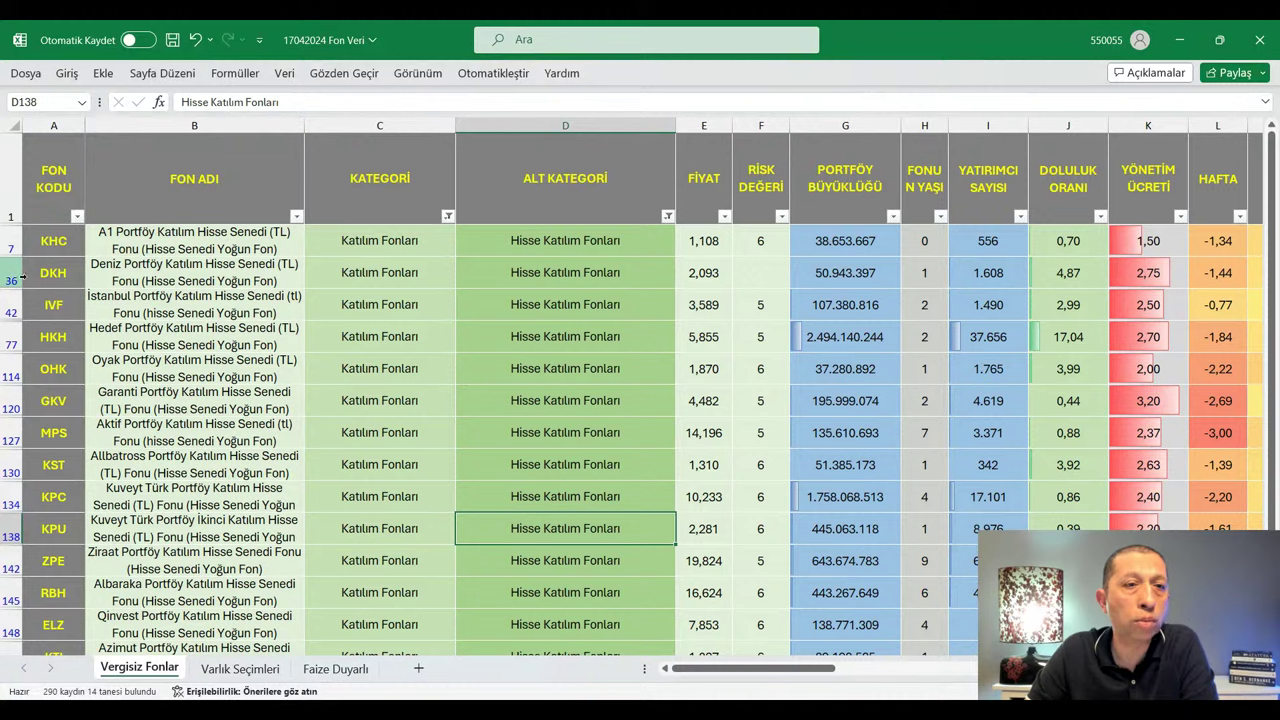
left_click(12, 306)
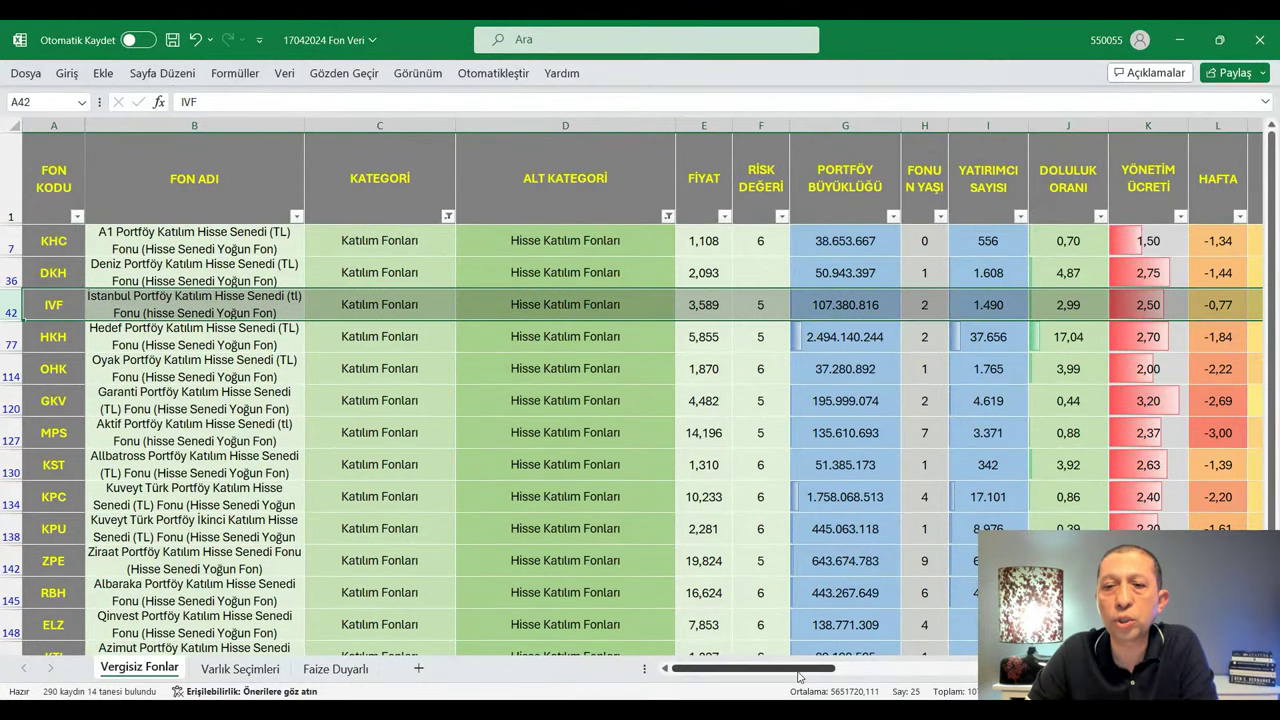
left_click_drag(800, 668, 843, 677)
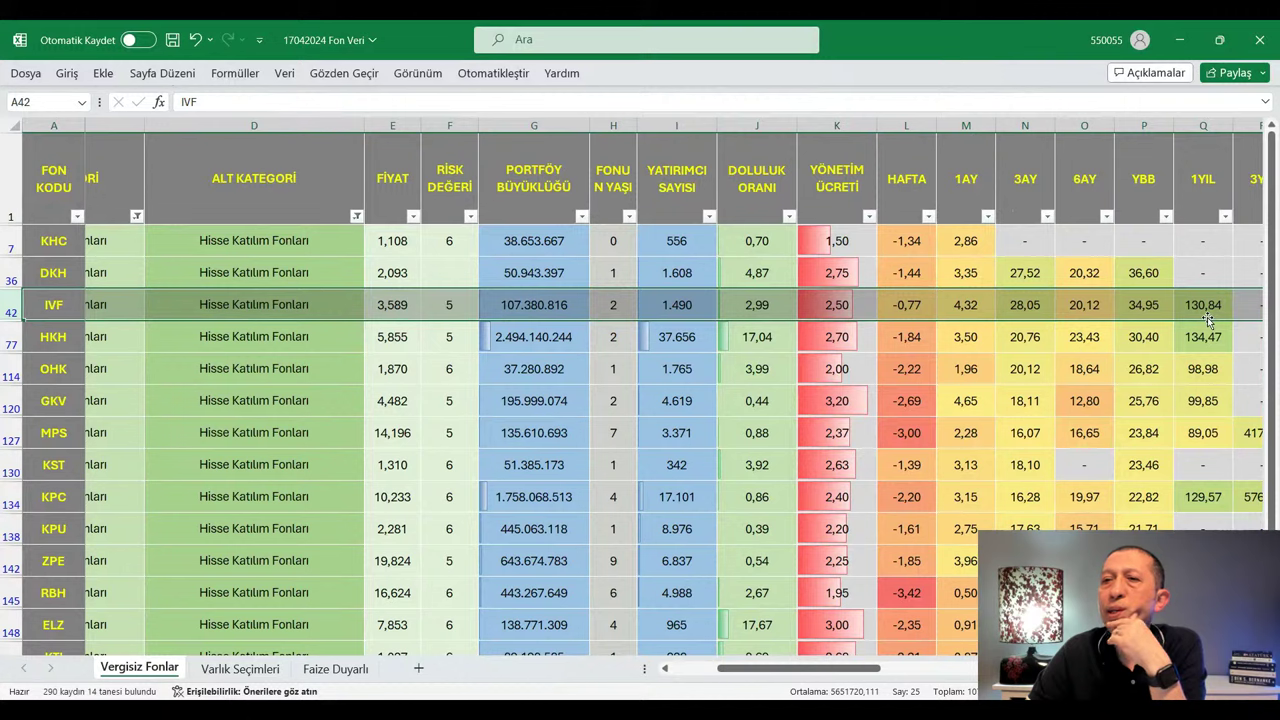
left_click(1155, 312)
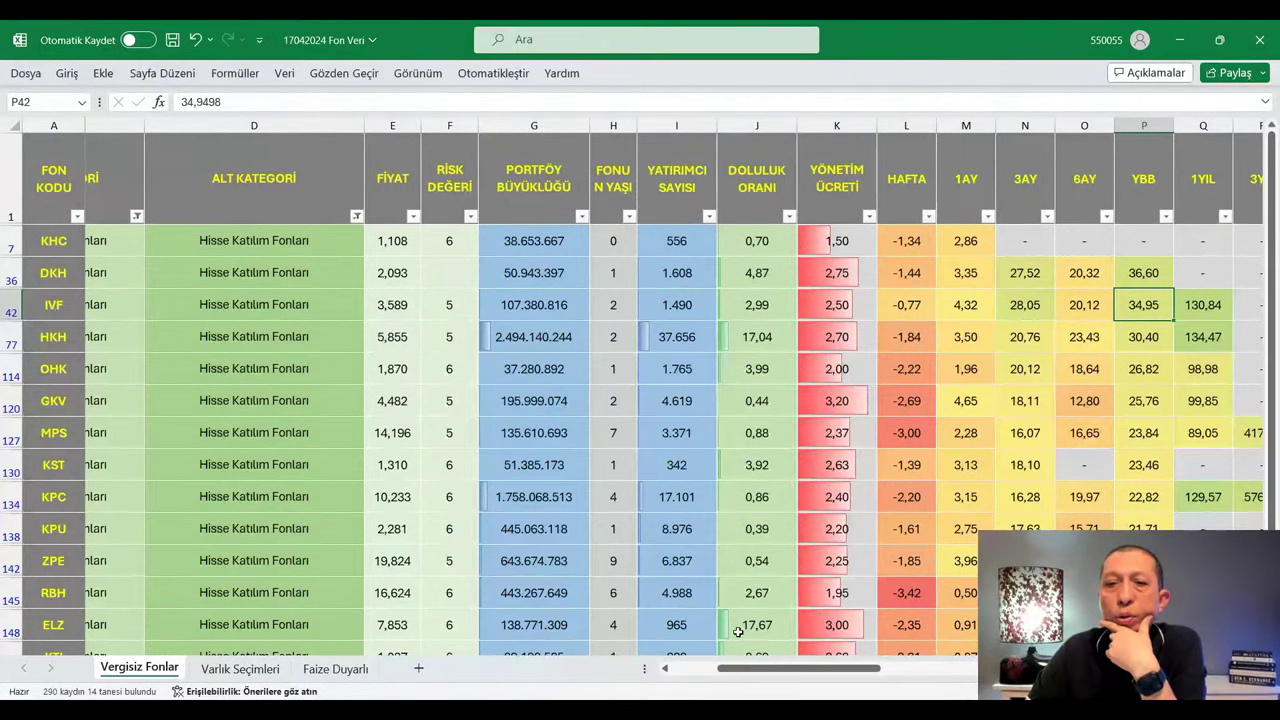
Step: Check the HKH and OHK fund names and compare the 3AY and 6AY returns of the Hisse Katılım Fonları funds
left_click_drag(756, 671, 702, 671)
left_click(170, 340)
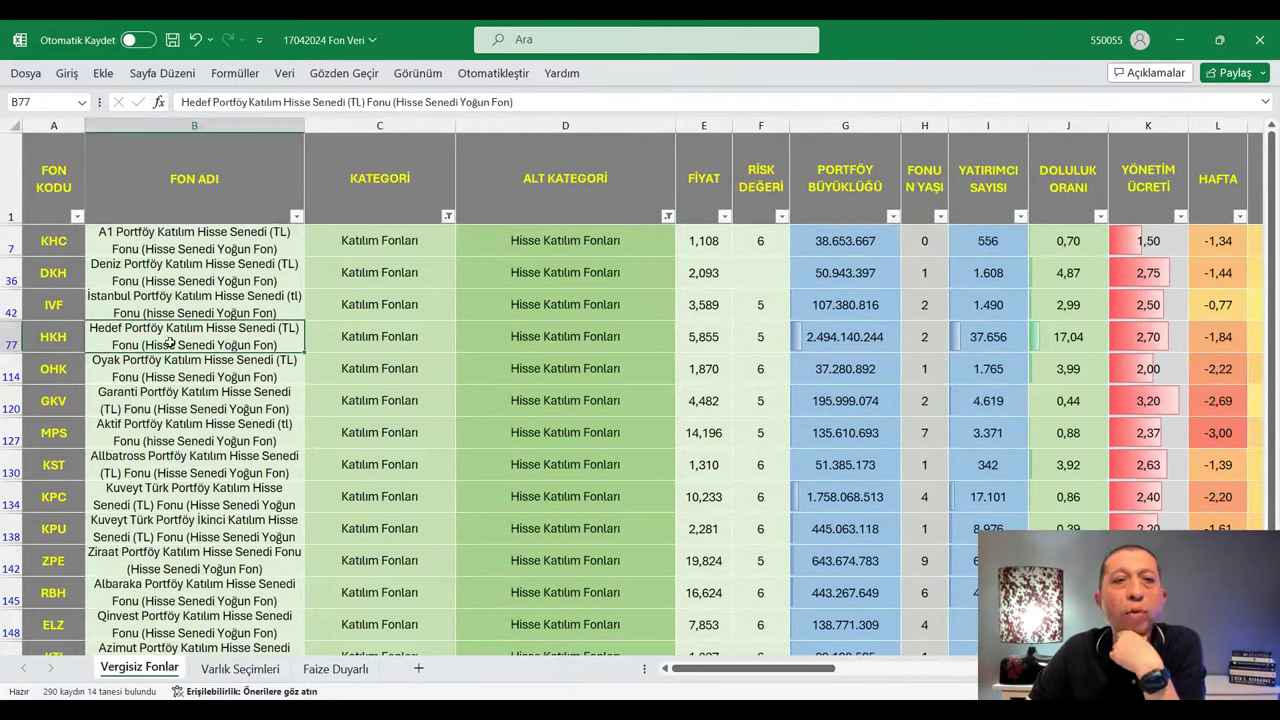
left_click(172, 372)
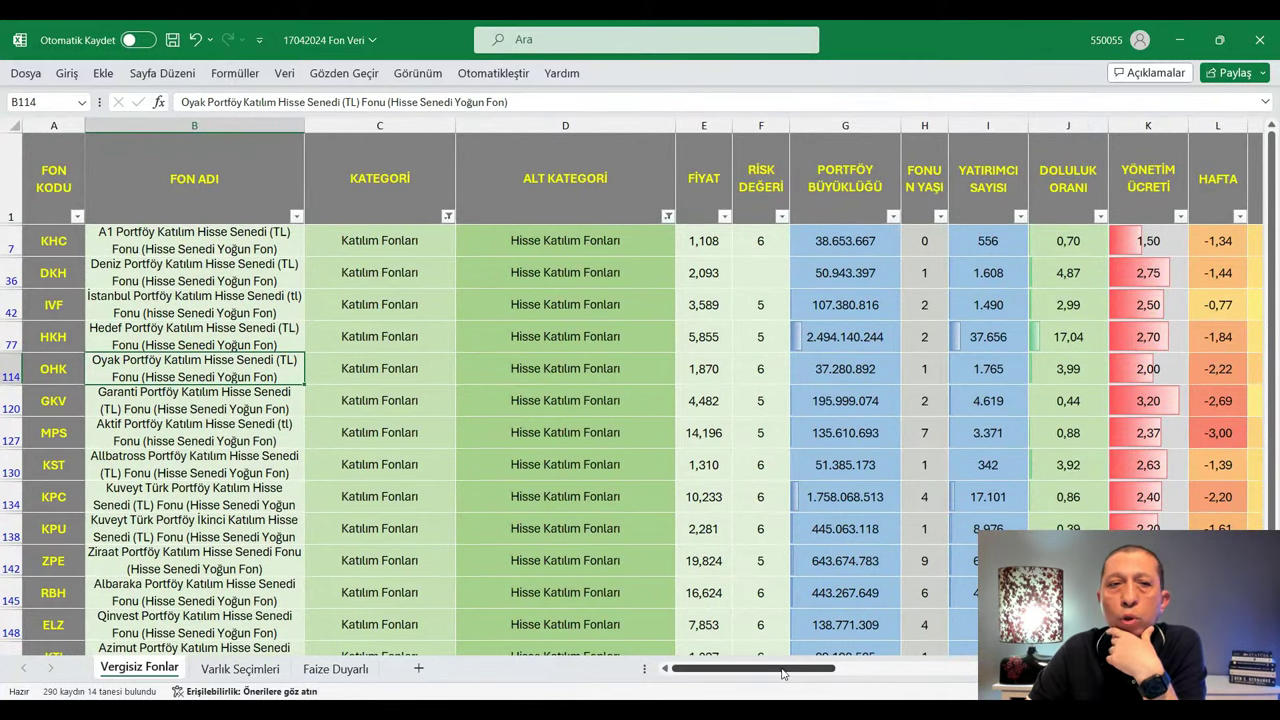
left_click_drag(788, 670, 841, 674)
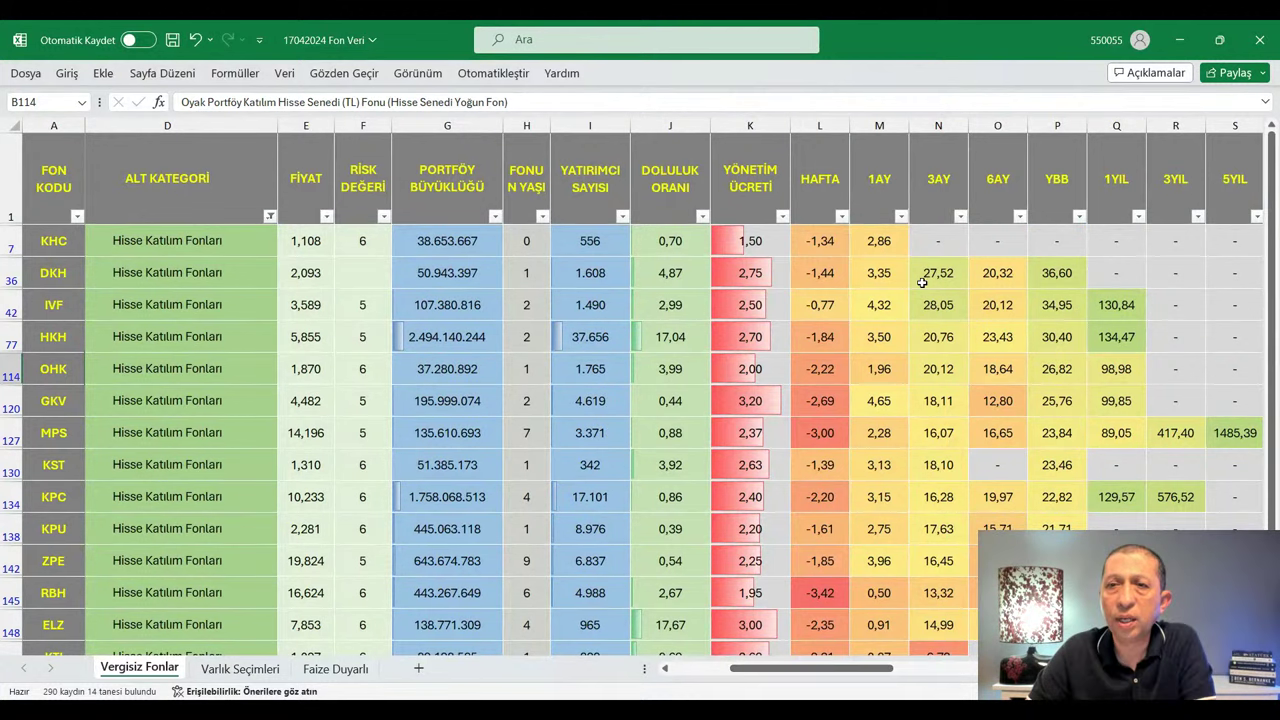
left_click(940, 127)
left_click(992, 528)
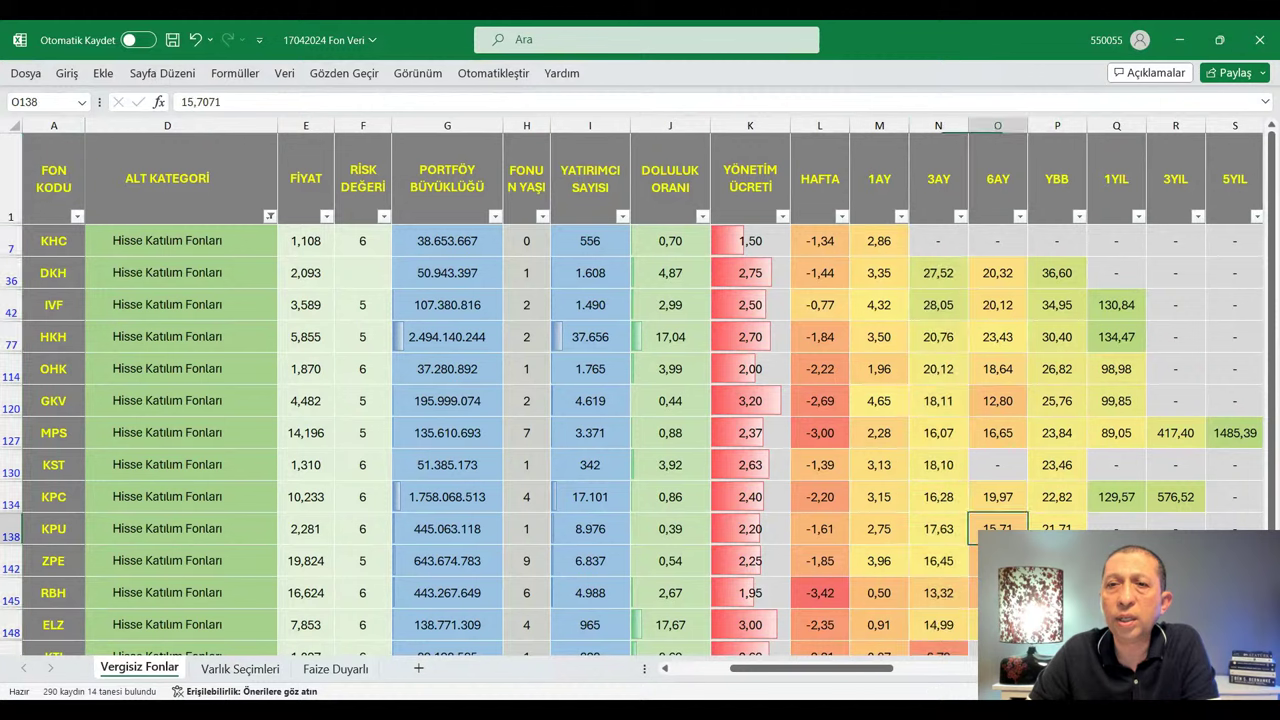
left_click_drag(838, 670, 769, 669)
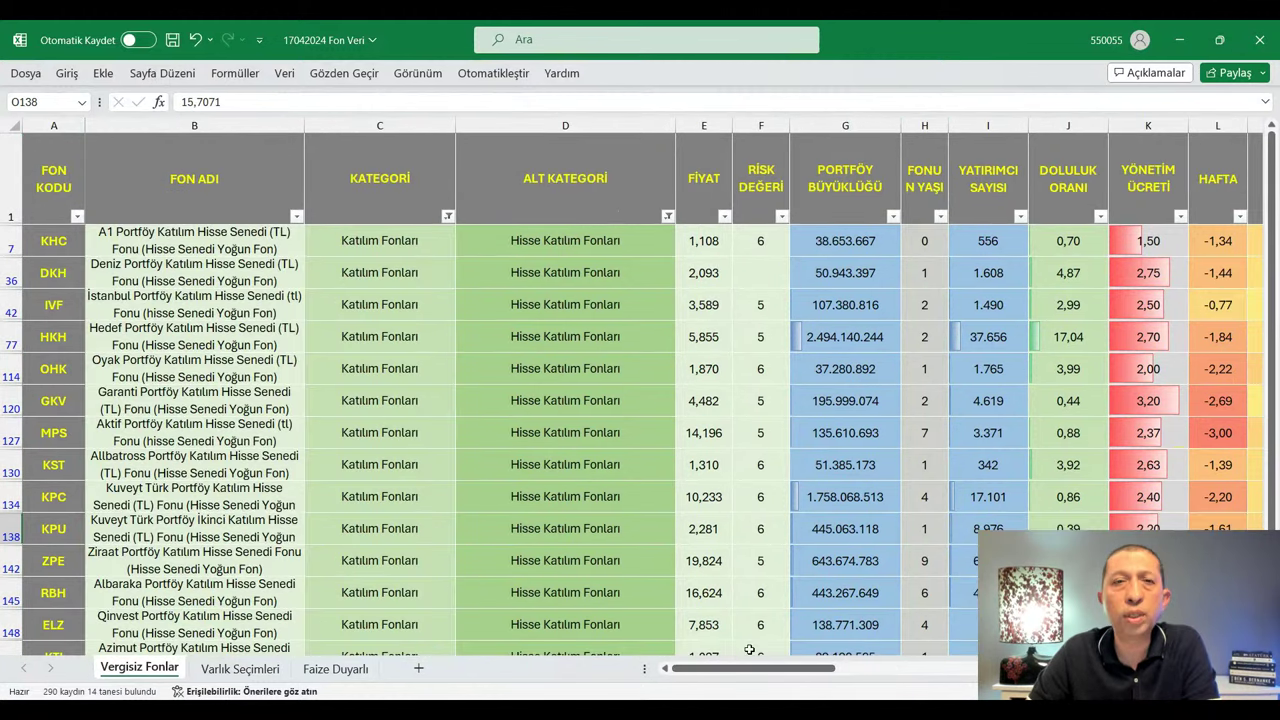